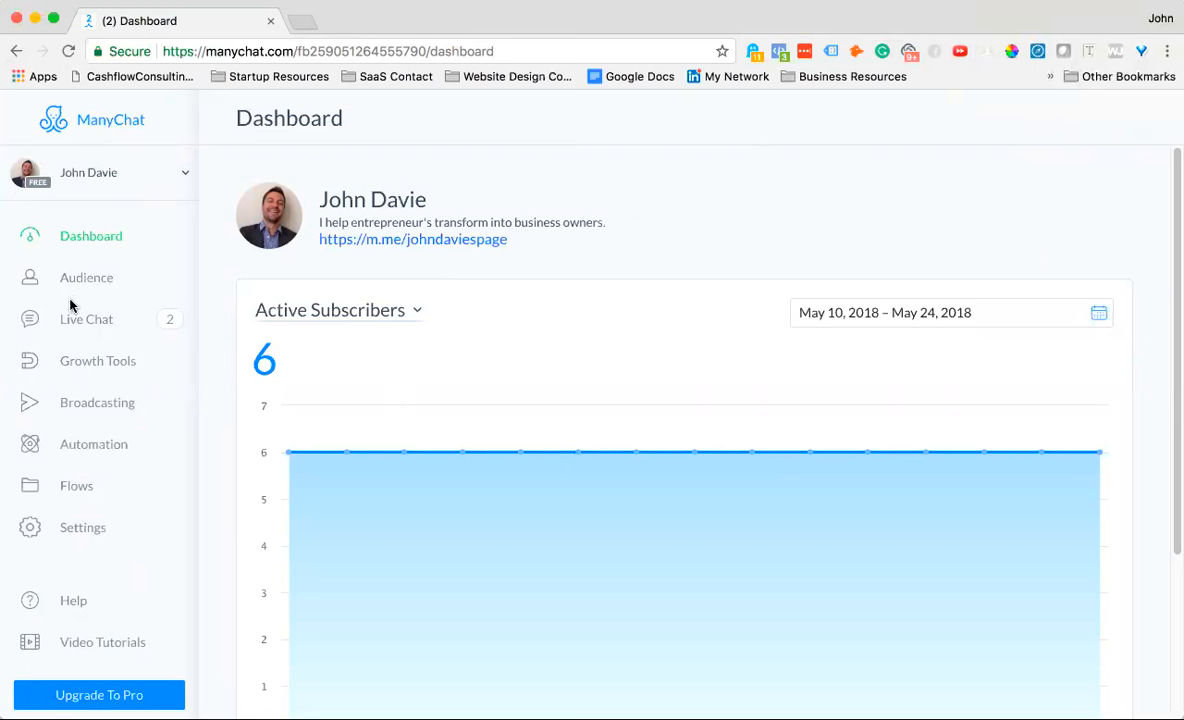
Step: Create a new flow named "New Chatbot example" in the Flows folder
click(90, 449)
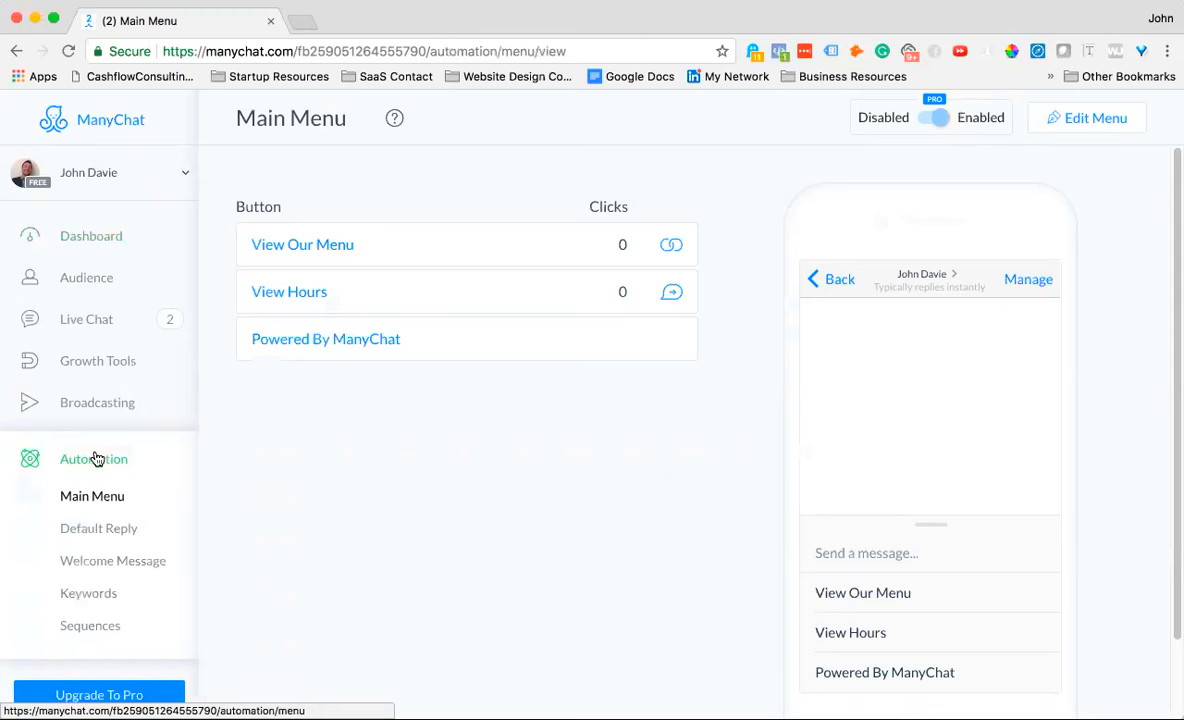
scroll(96, 456, down, 3)
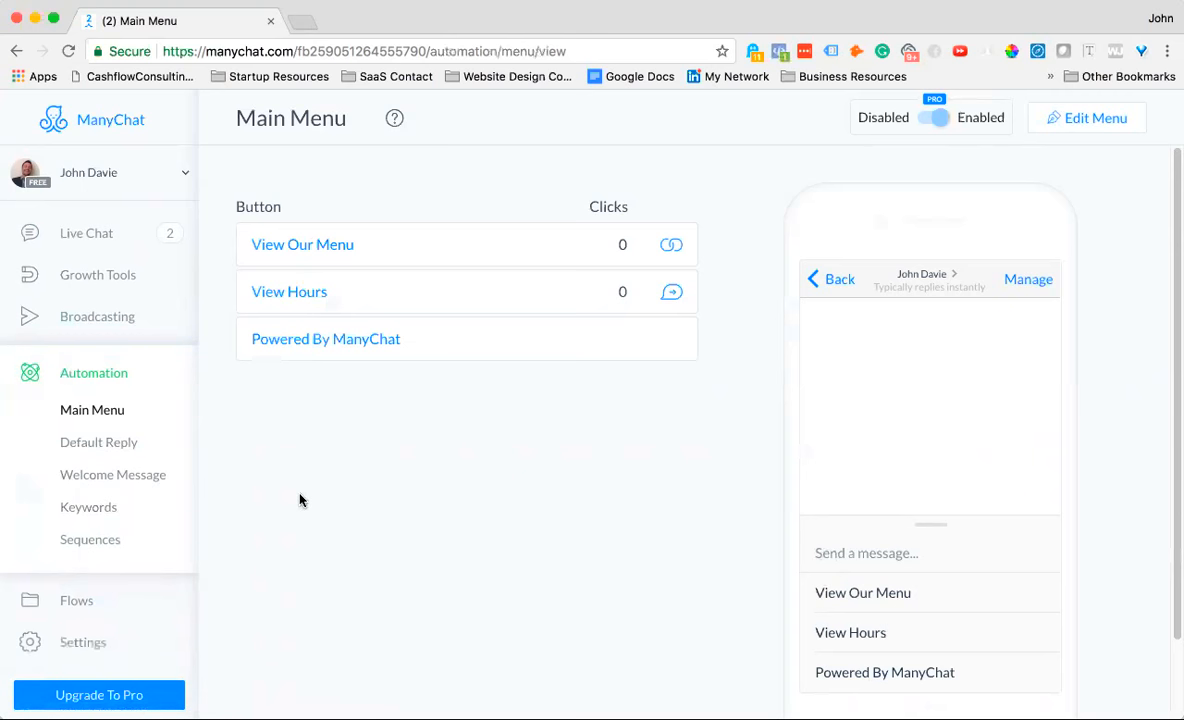
click(74, 602)
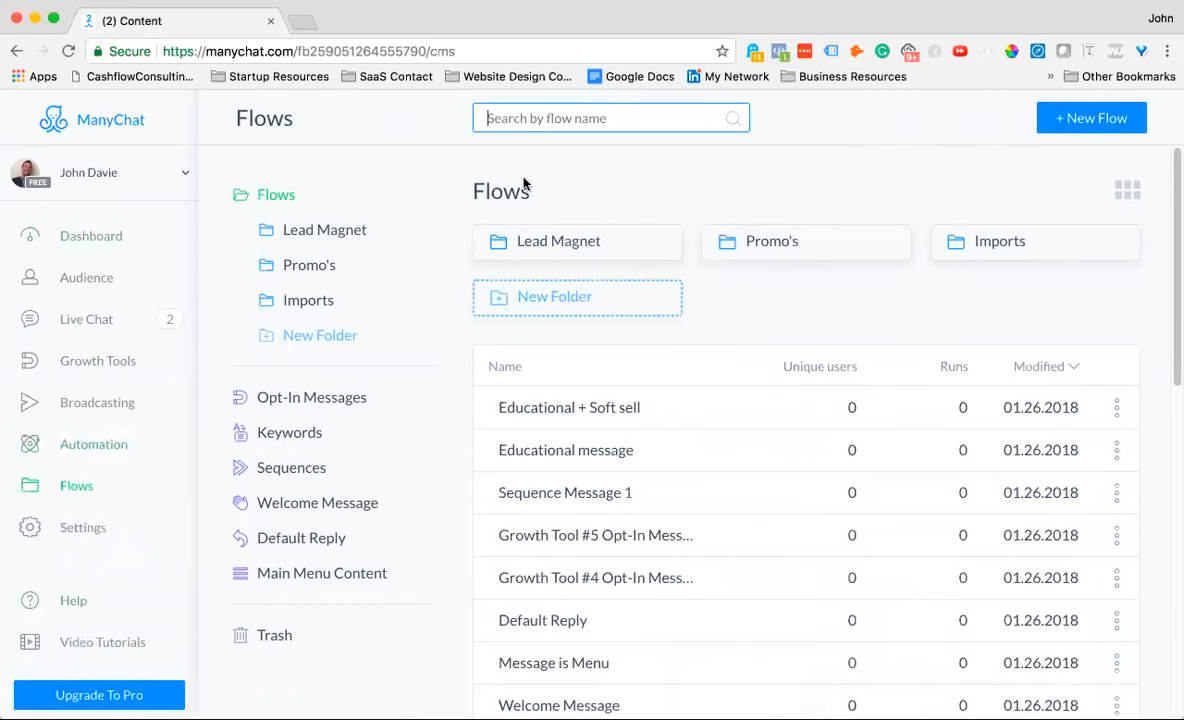
click(1106, 119)
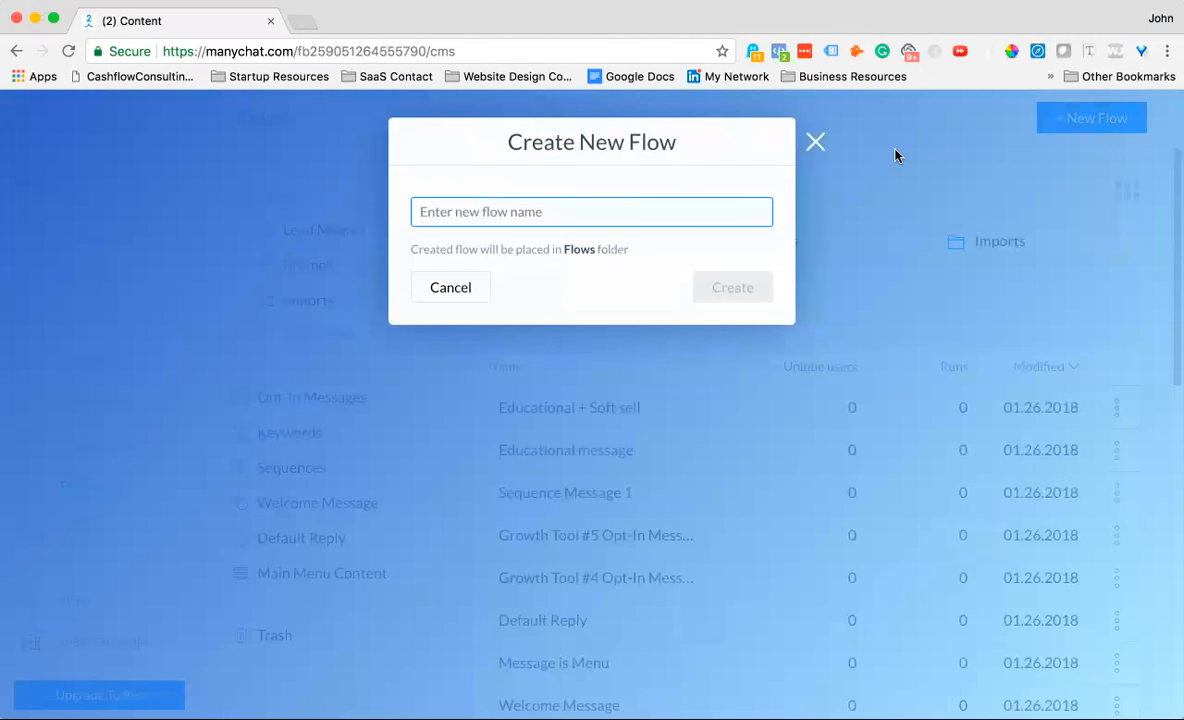
text(New Chta)
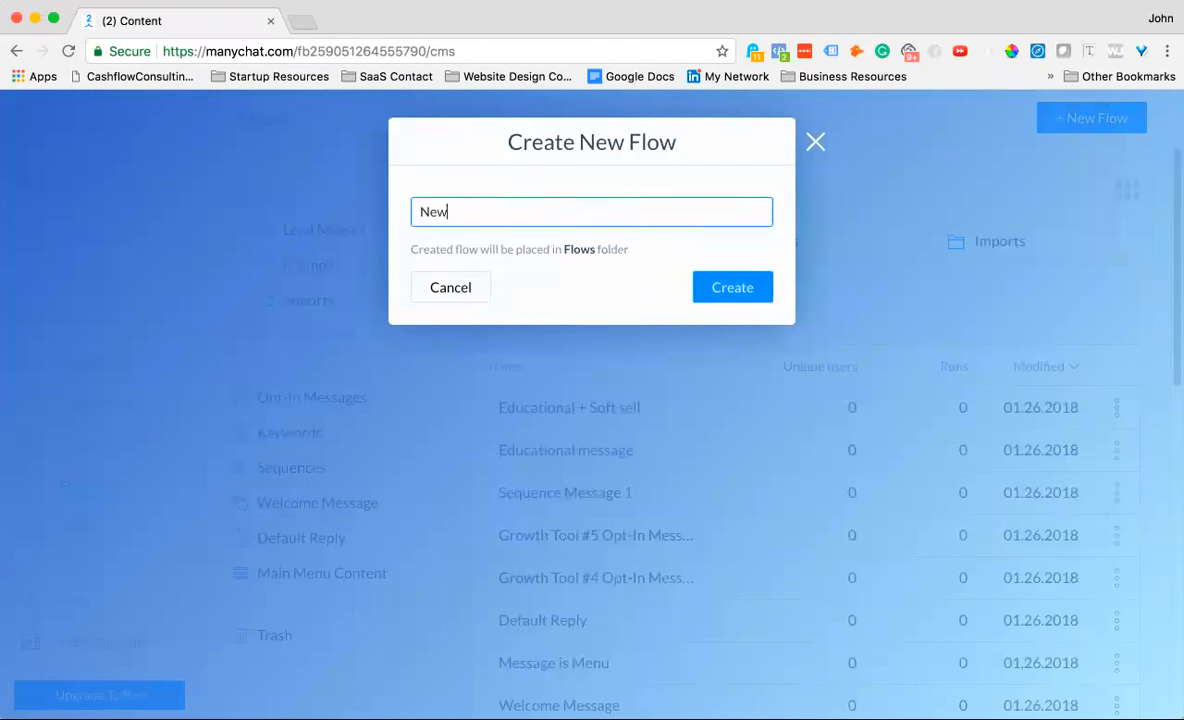
key(BackSpace)
key(BackSpace)
text(atbot example)
click(734, 293)
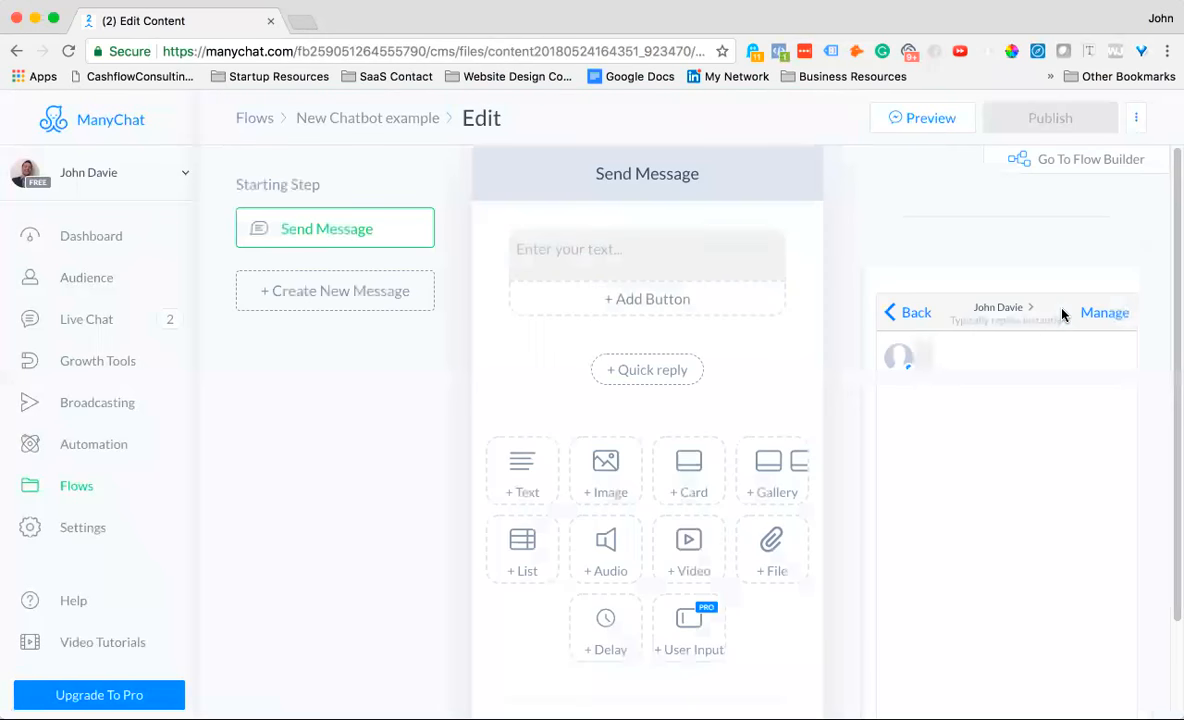
Step: Write the opening message "Hey [First Name], thanks for reaching out to me. I'm excited to have you here!" using the First Name variable
click(690, 254)
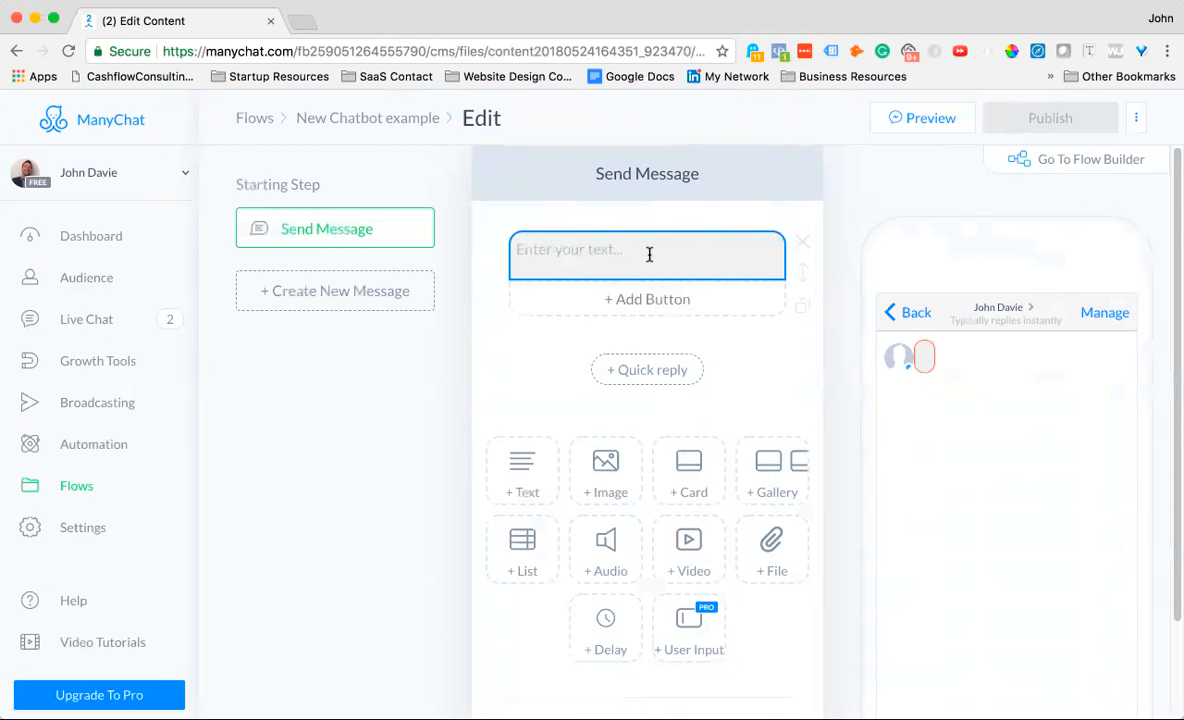
click(646, 254)
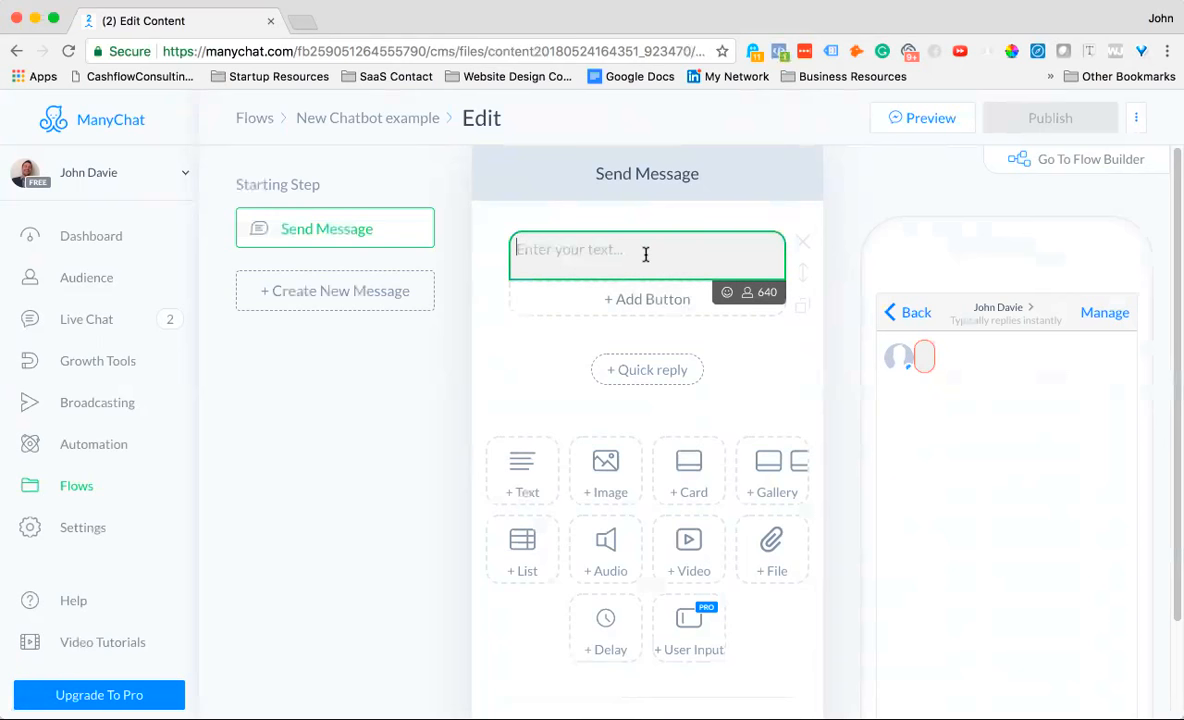
text(Hey)
click(746, 293)
click(558, 331)
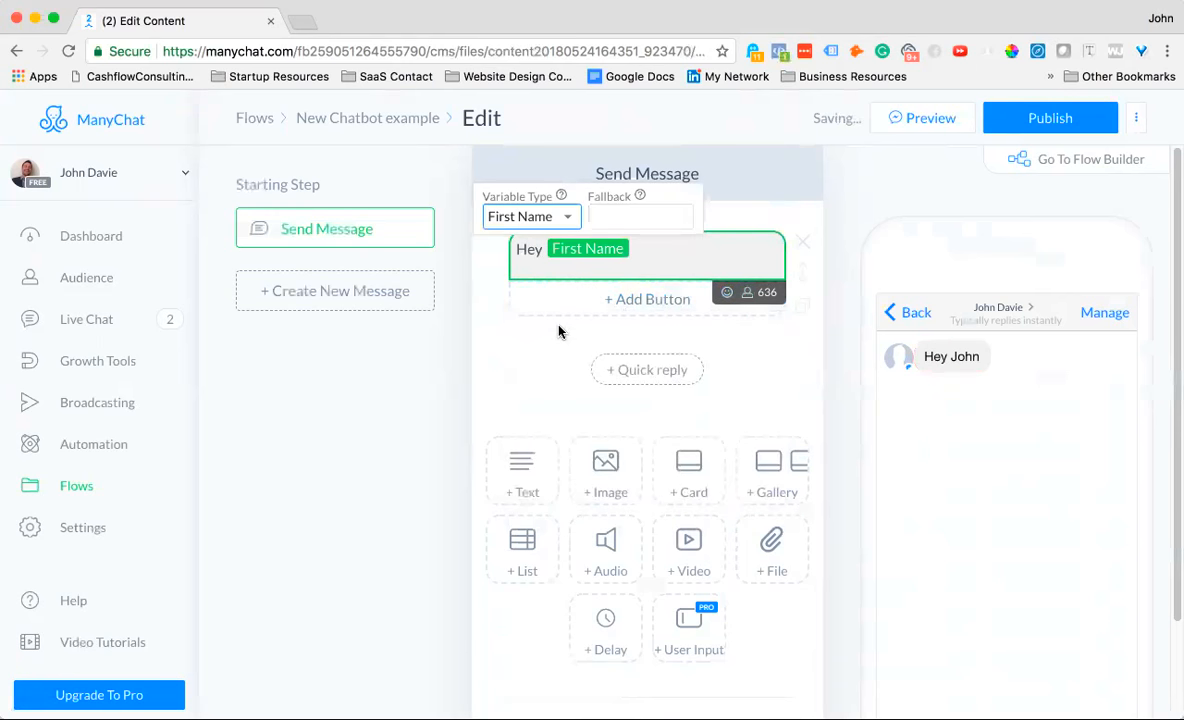
click(680, 249)
text(, thanks fo)
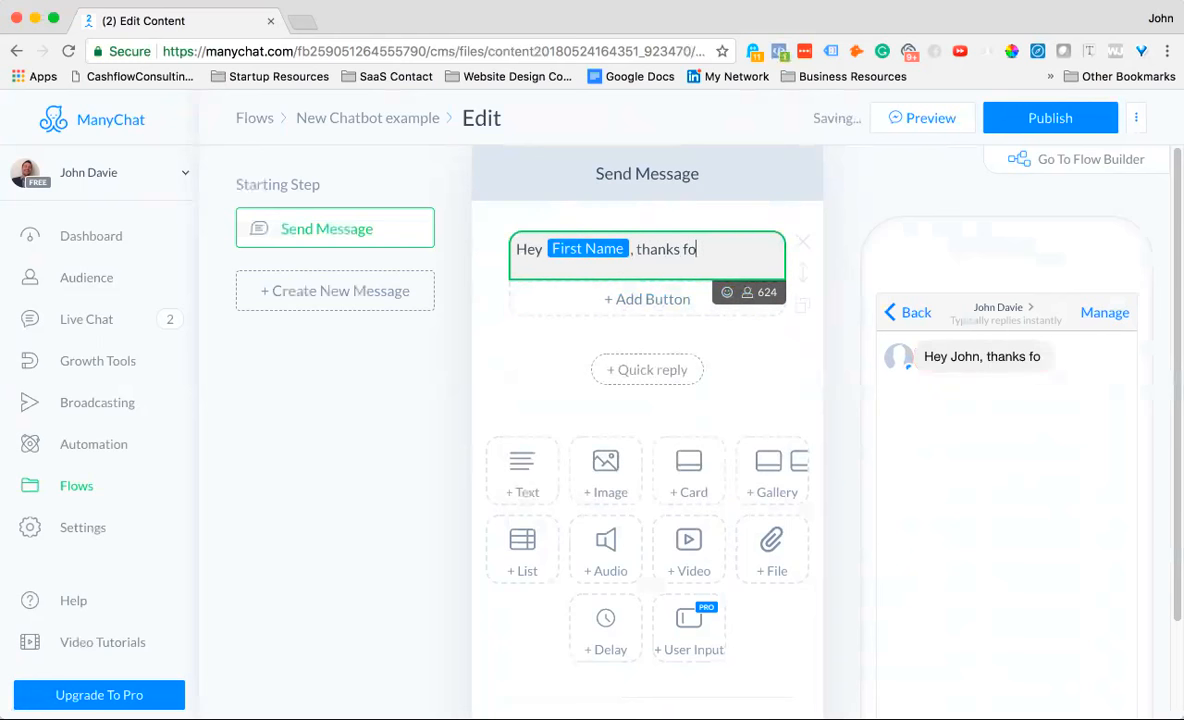
text(r reaching out to)
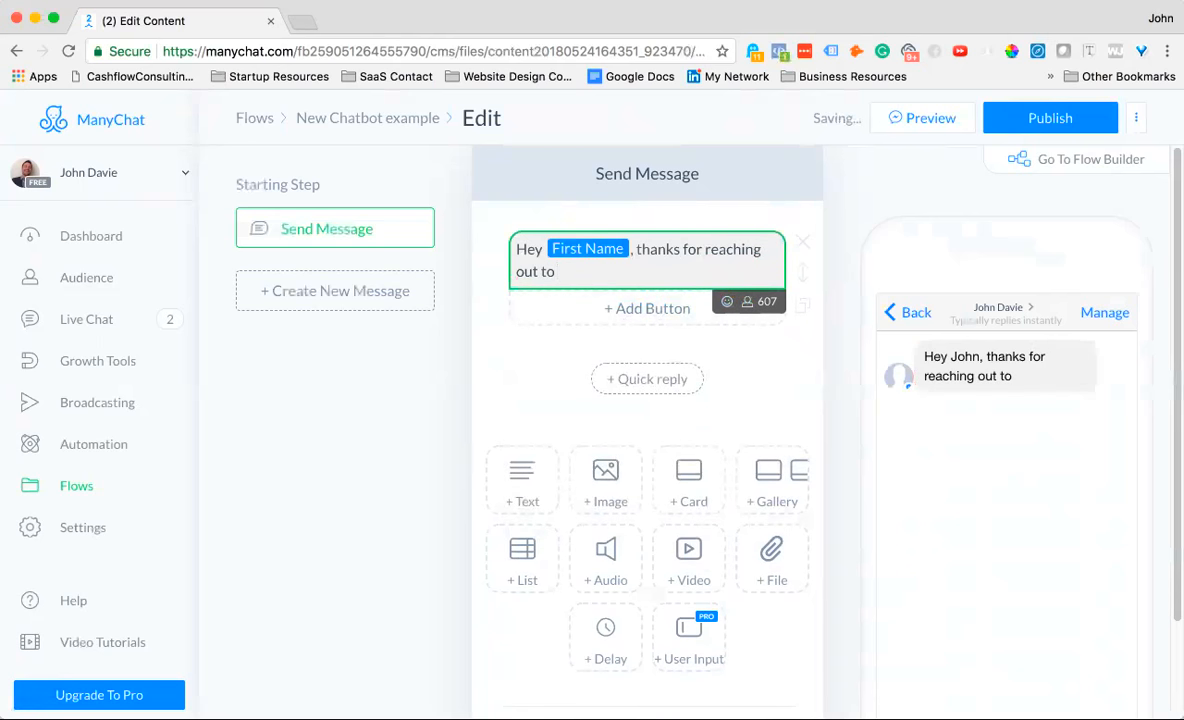
text( me. I'm e)
text(xcit)
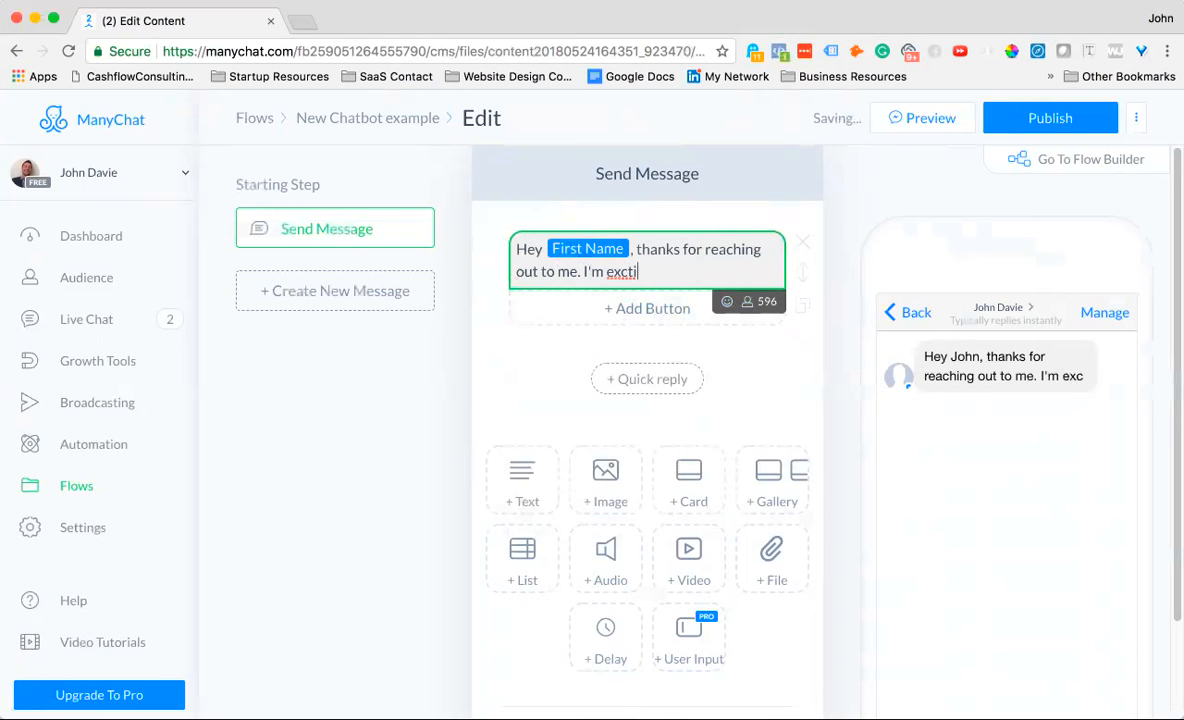
text(ed to have yo)
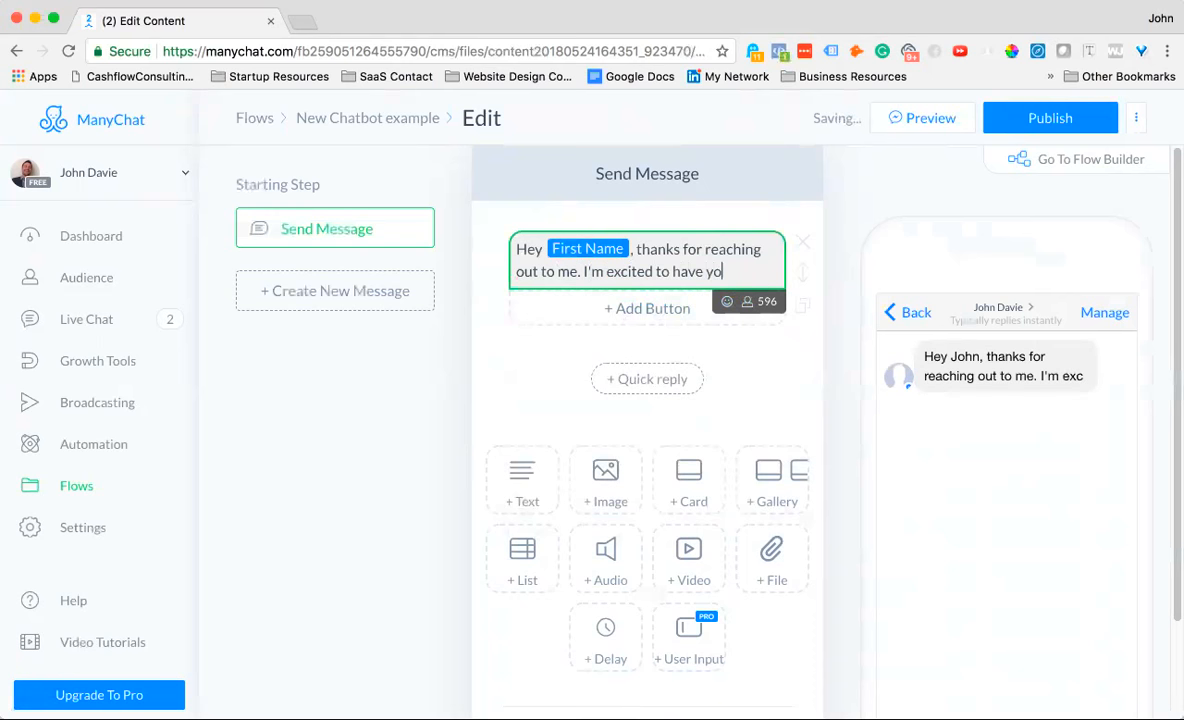
text(u here!)
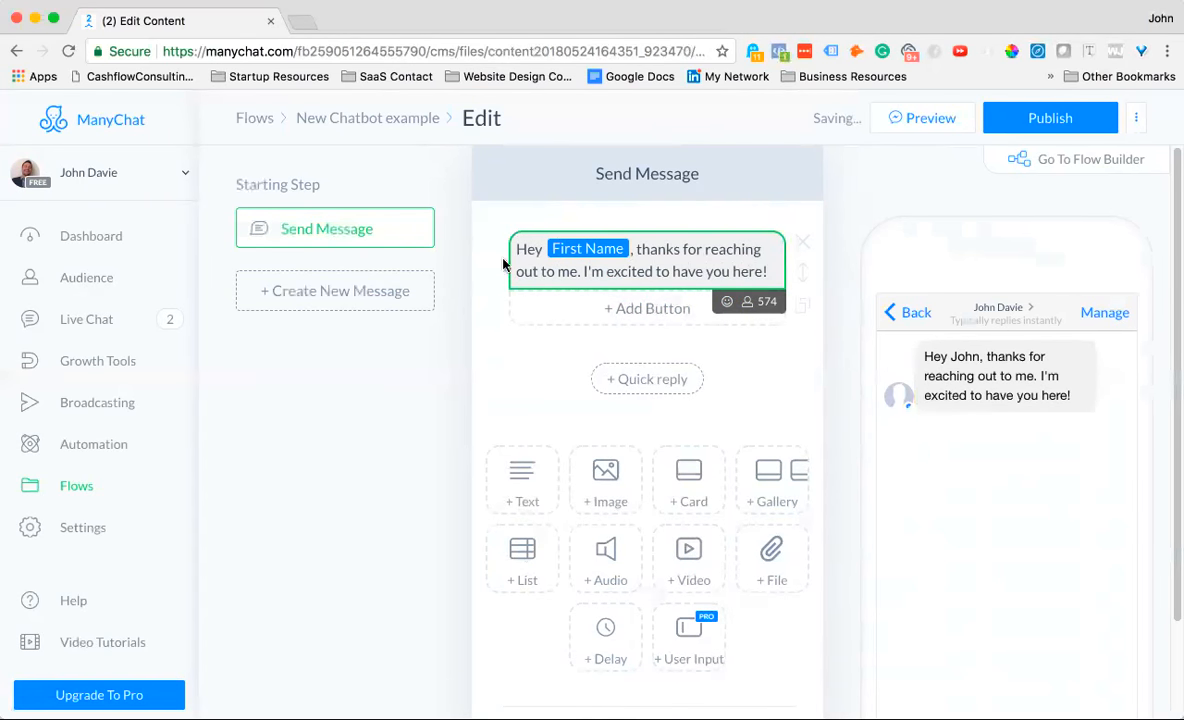
Step: Add a second text block below the greeting reading "May I ask you a question?"
click(510, 478)
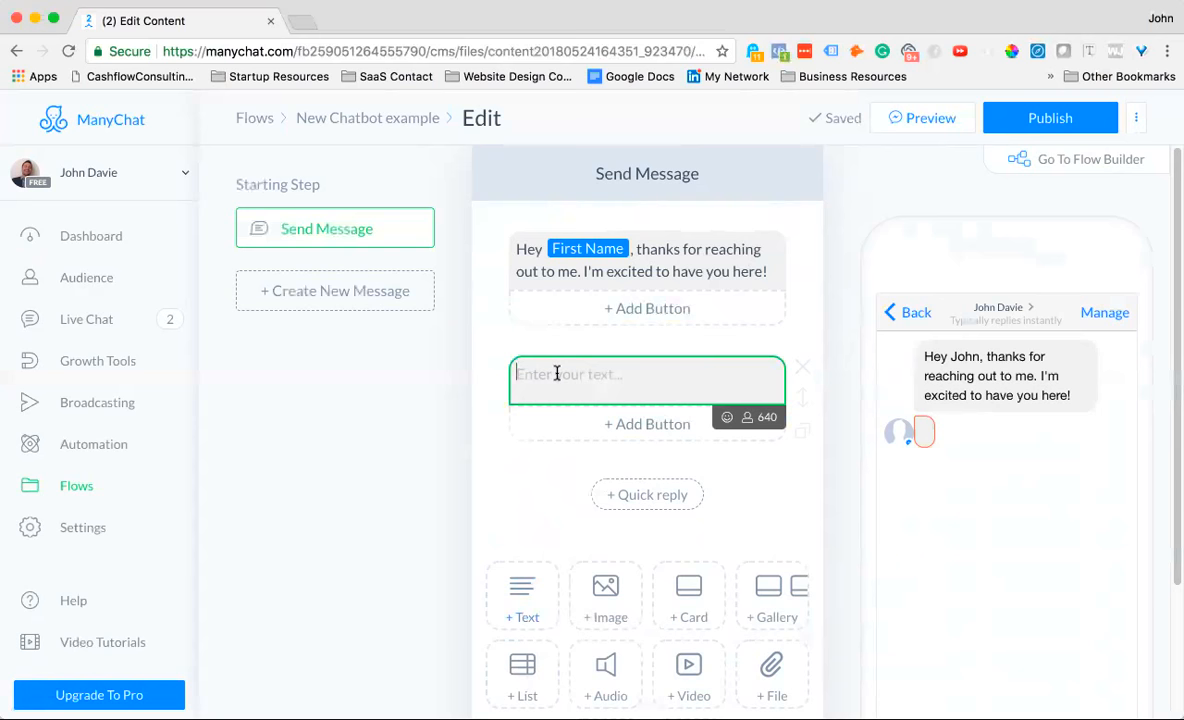
text(May)
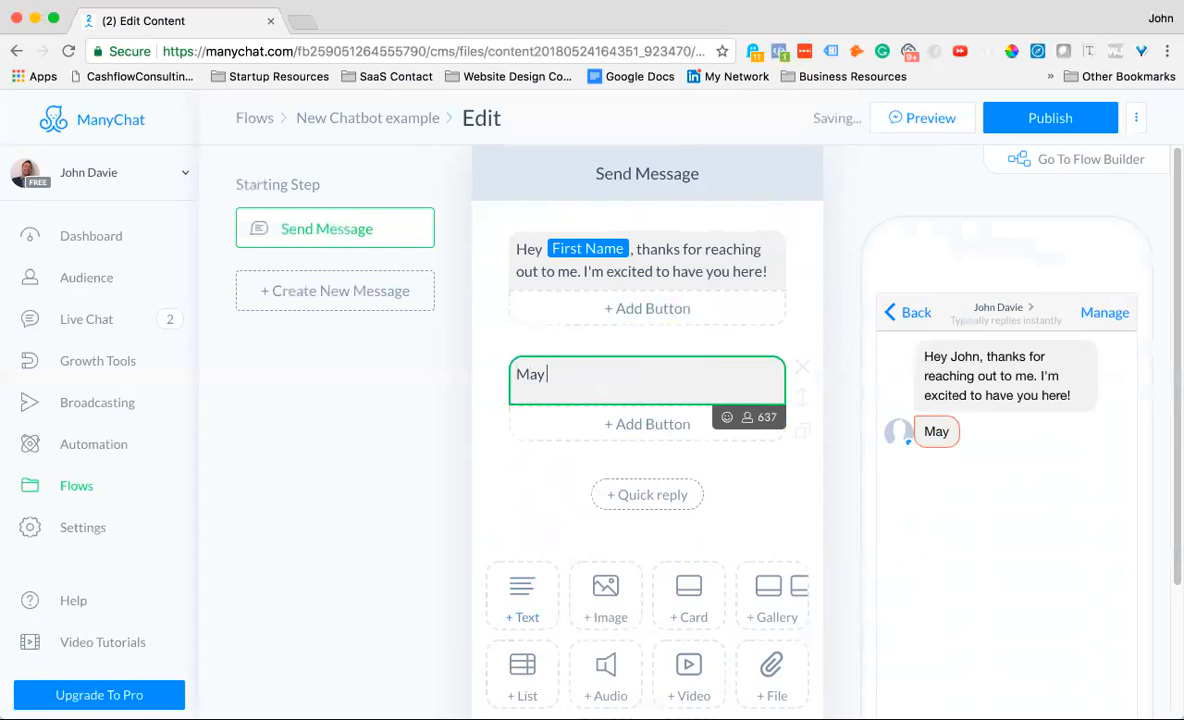
text( I ask you a quetsion)
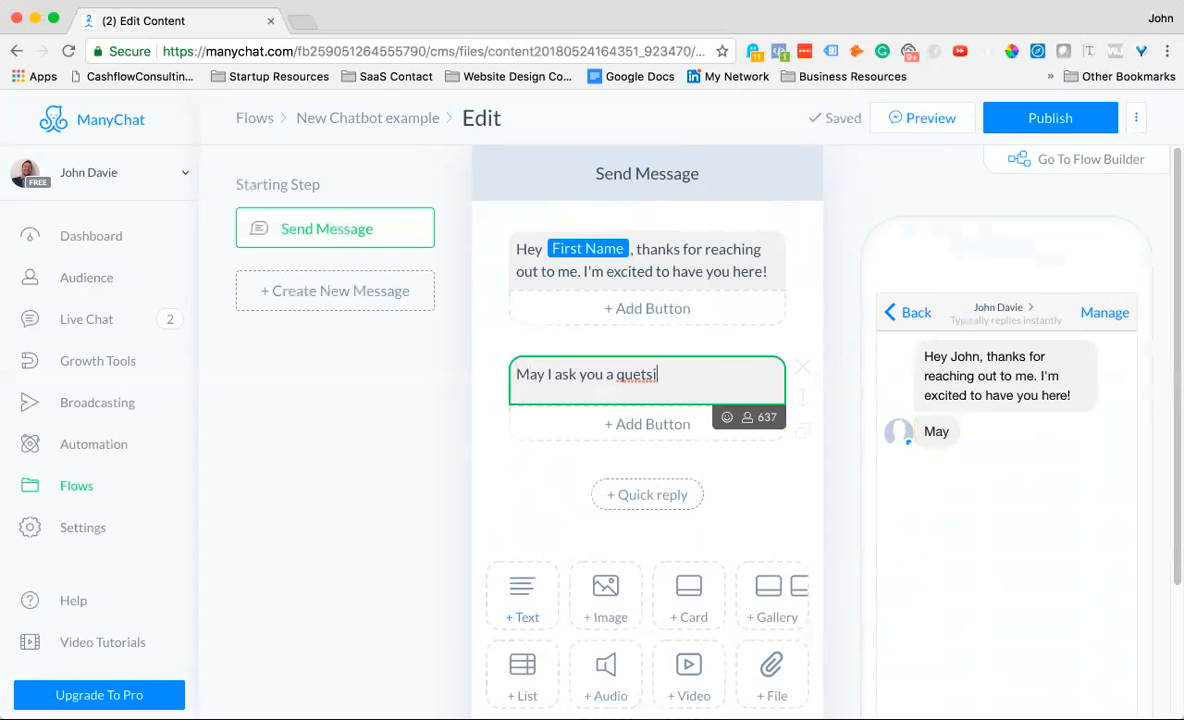
key(BackSpace)
key(BackSpace)
key(BackSpace)
key(BackSpace)
key(BackSpace)
key(BackSpace)
text(es)
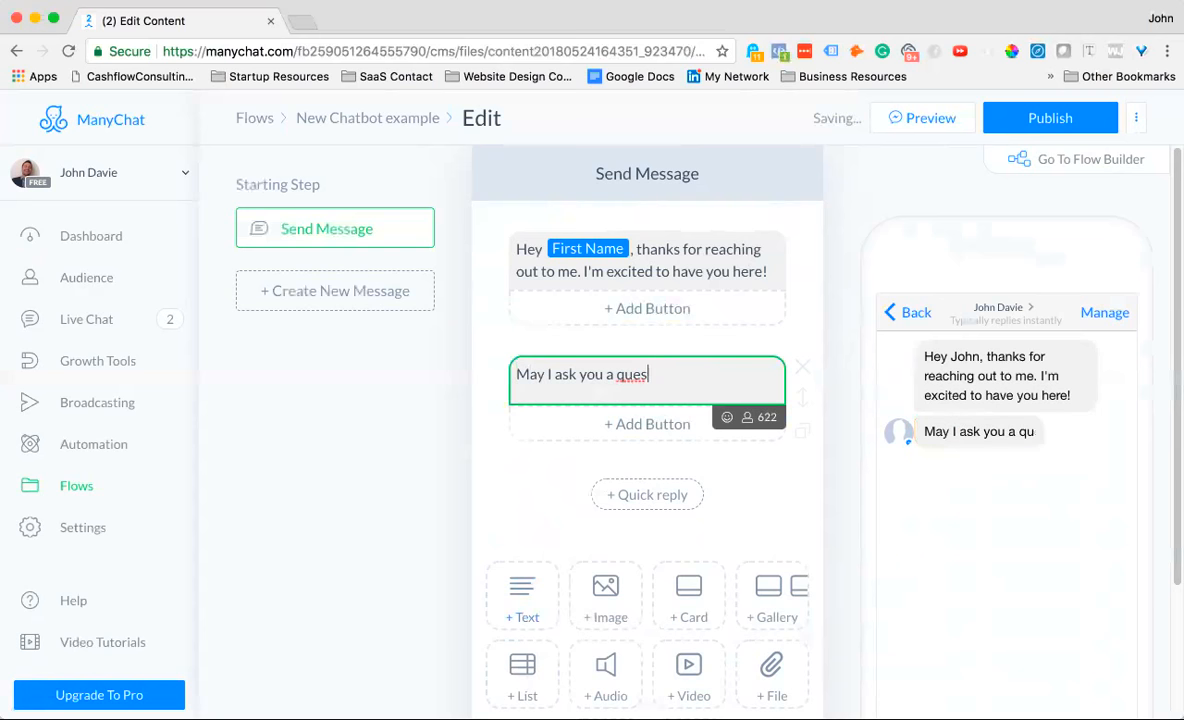
text(tion?)
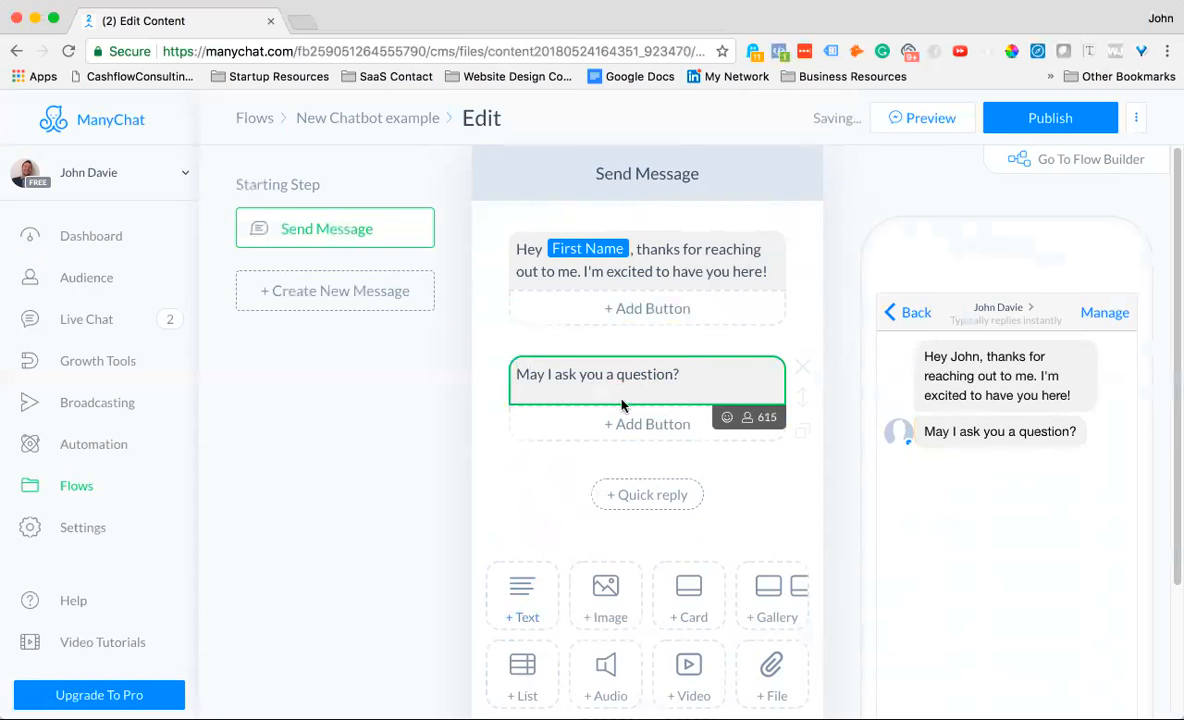
Step: Add a "Sure..." button under the question that sends a new message
click(628, 424)
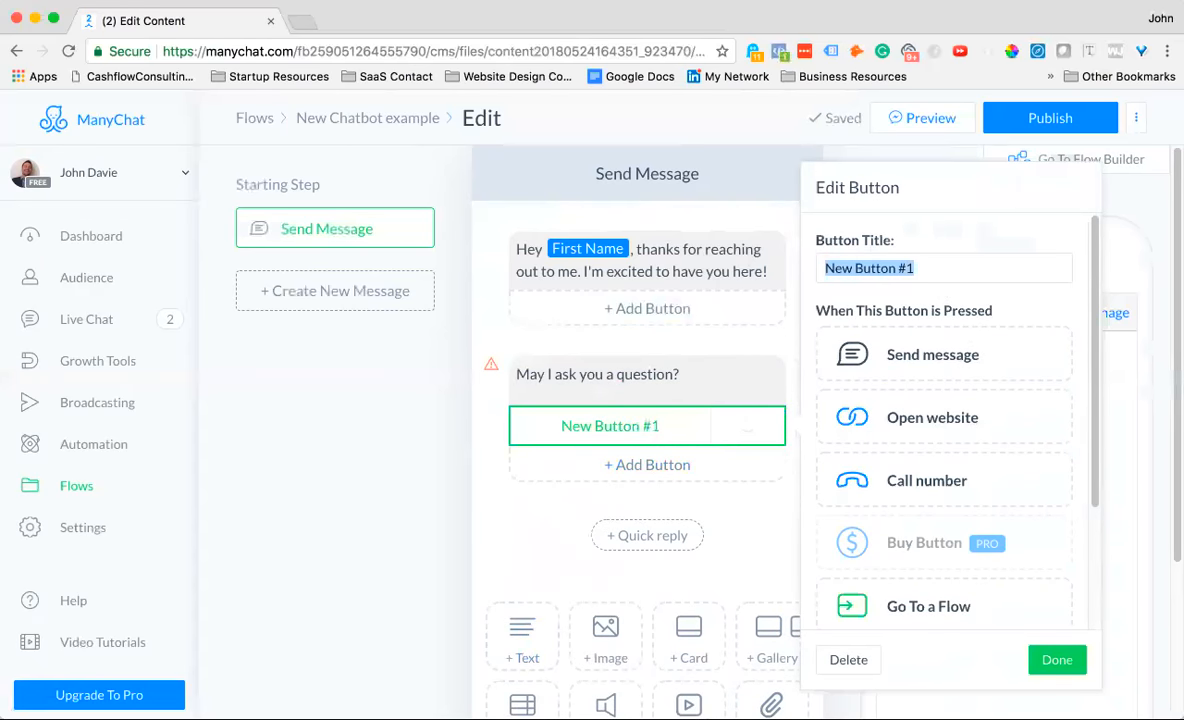
text(Sure...)
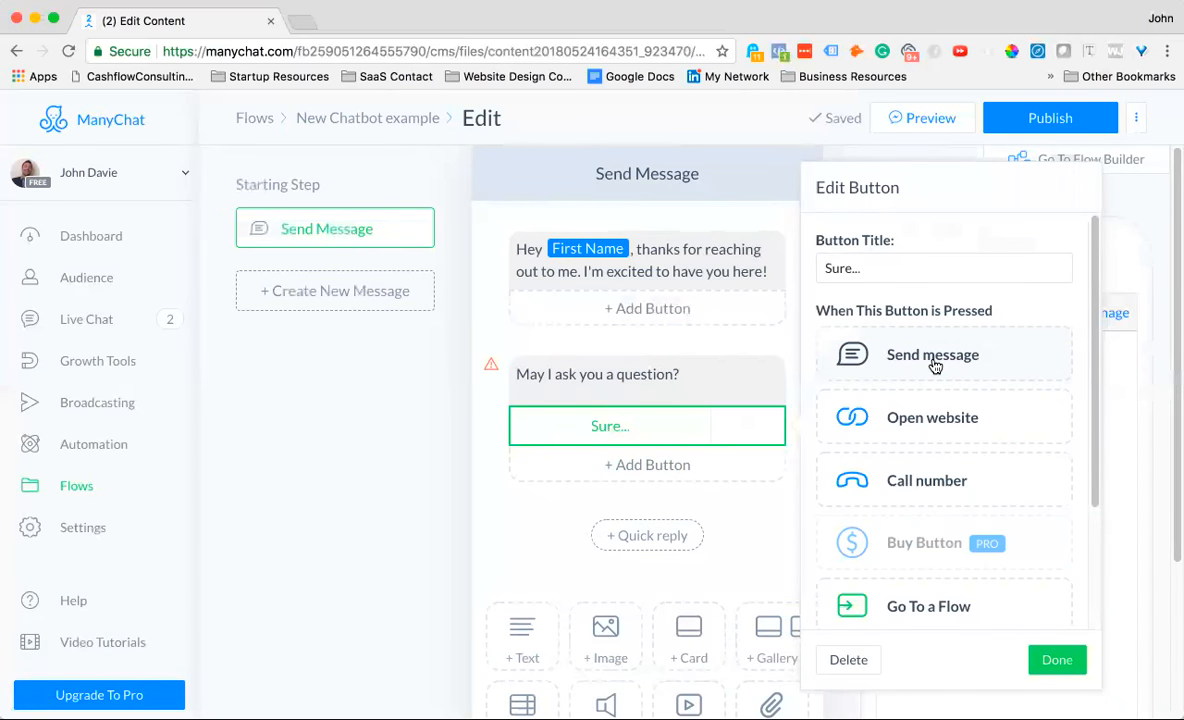
click(935, 367)
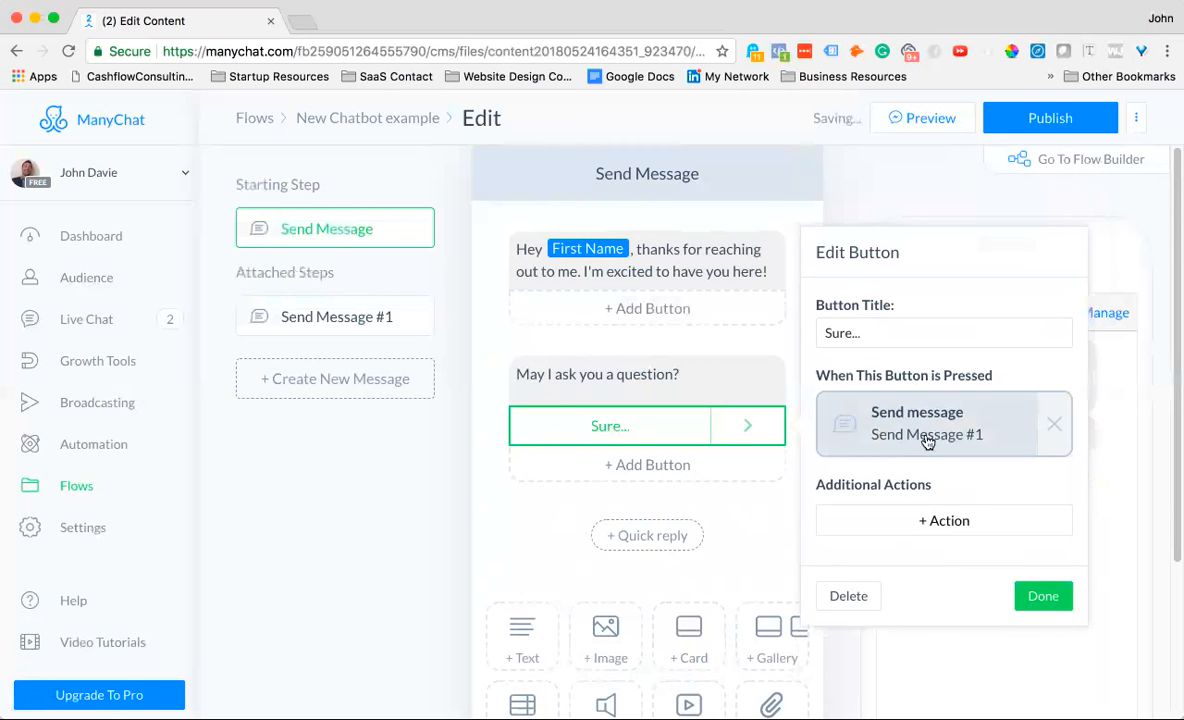
Step: Add a second button under the question titled "Not right now." that sends another new message
click(672, 466)
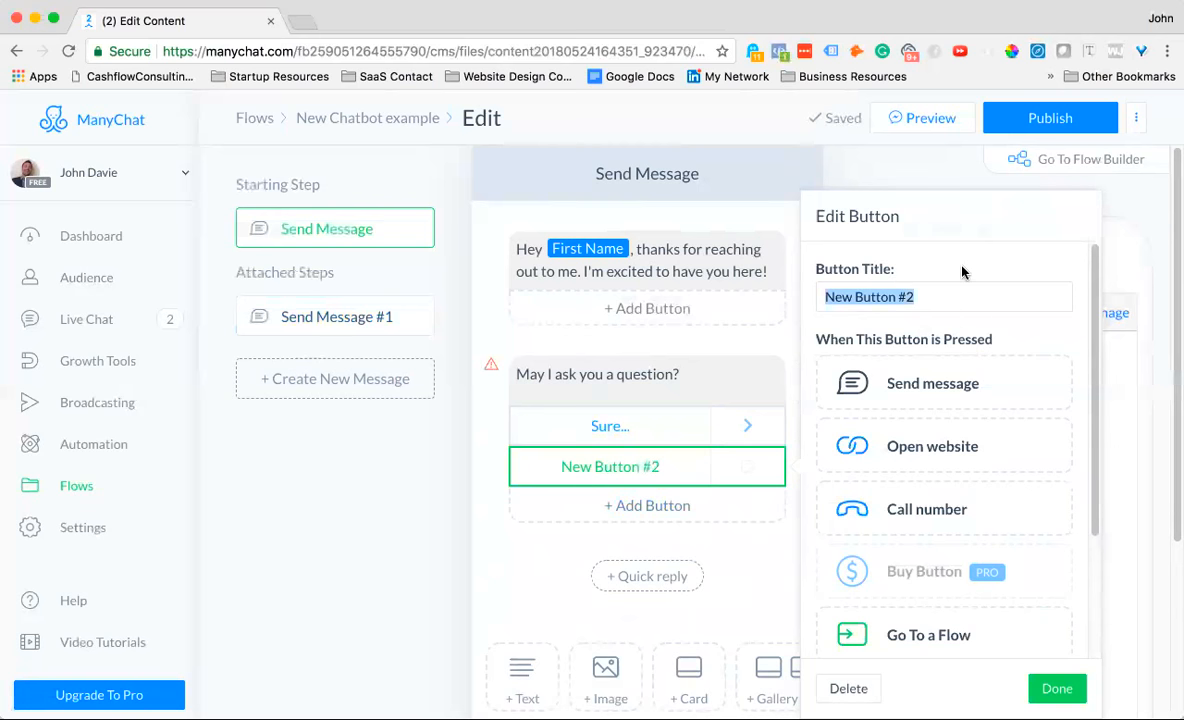
text(No, I j)
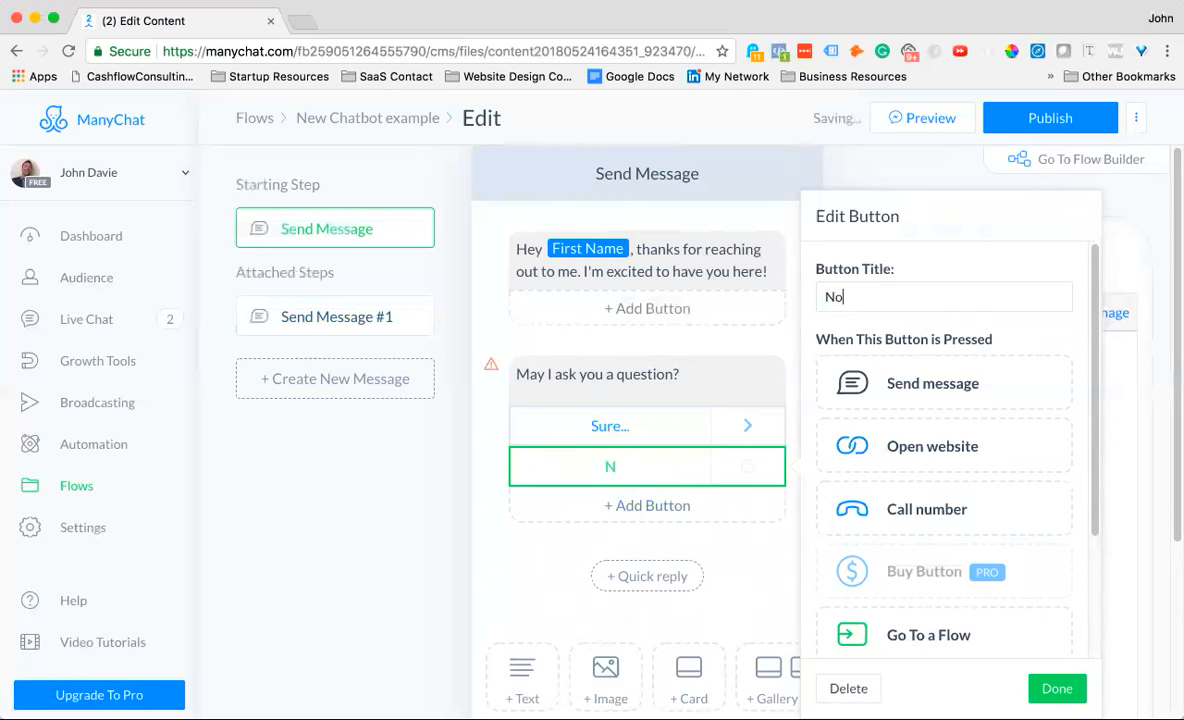
key(BackSpace)
key(BackSpace)
key(BackSpace)
key(BackSpace)
key(BackSpace)
key(BackSpace)
key(BackSpace)
text(Not right now.)
key(BackSpace)
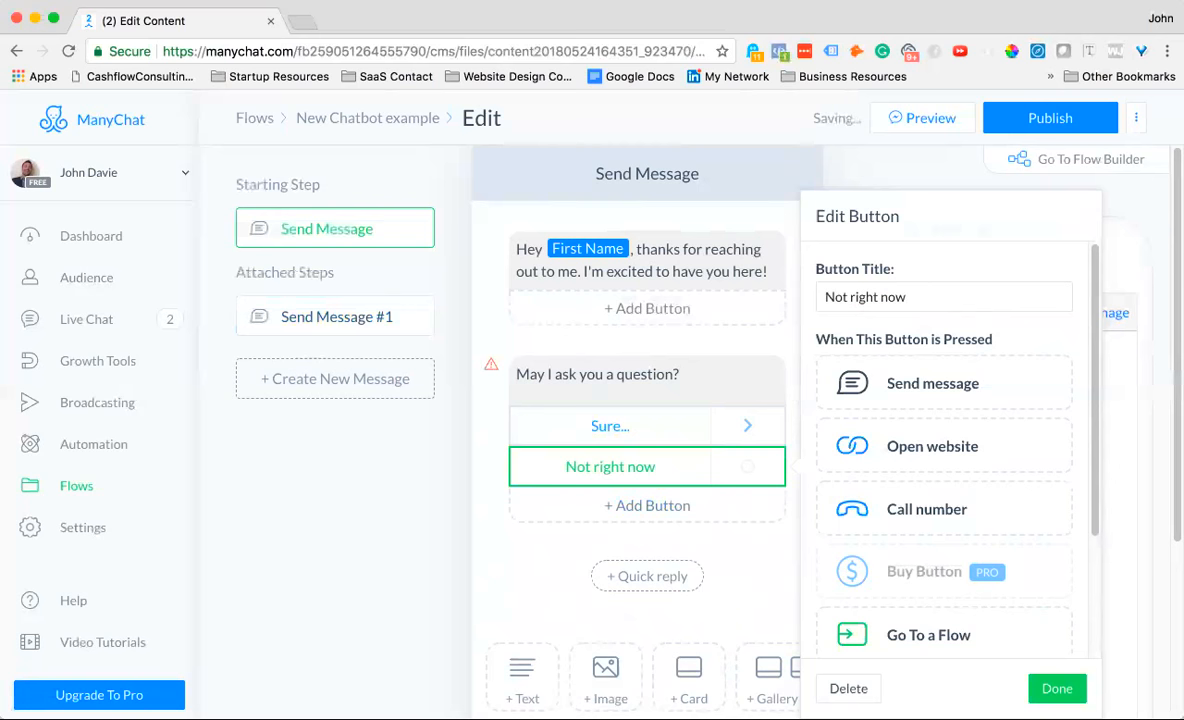
text(.)
click(932, 387)
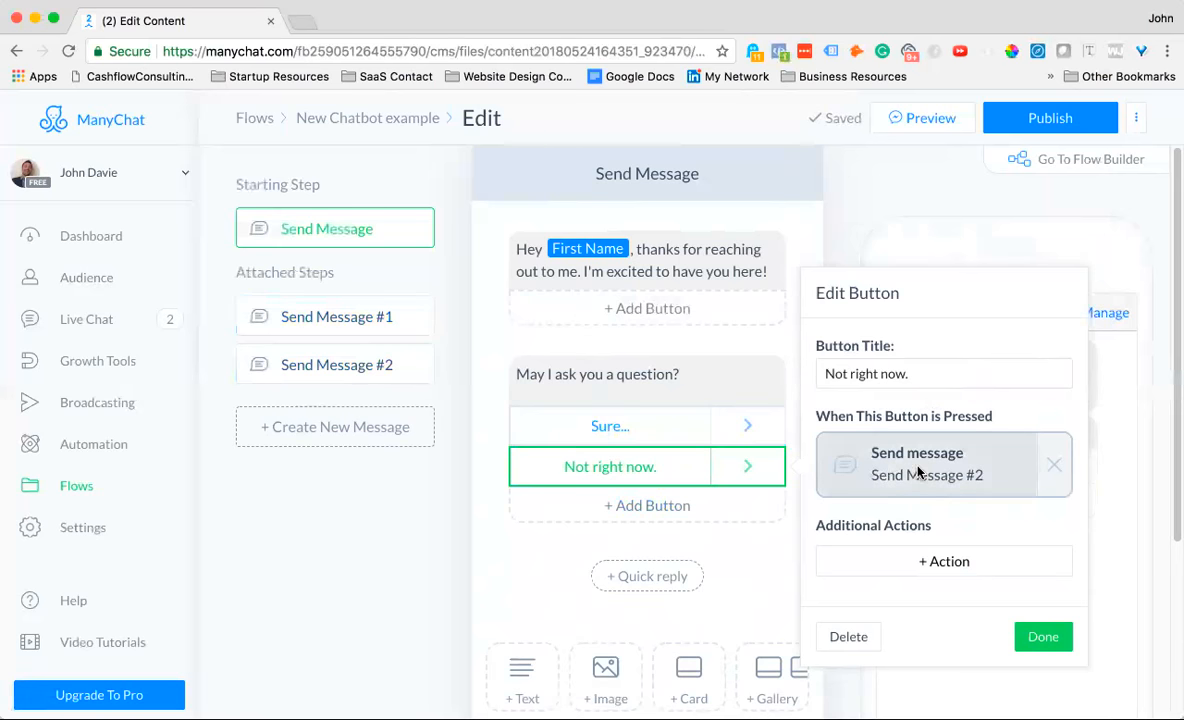
Step: Write the "Not right now." reply: "Ok... let me know if I can help you with anything else. Here's a couple questions people typically ask."
click(918, 470)
click(644, 256)
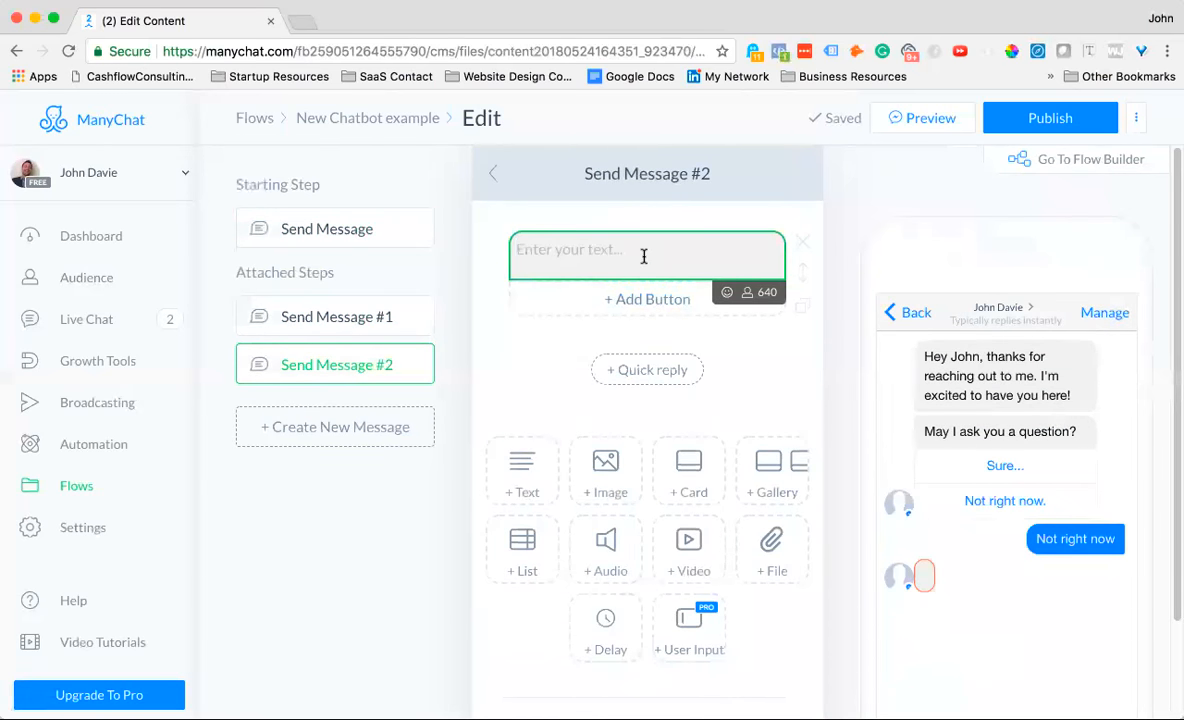
text(Ok)
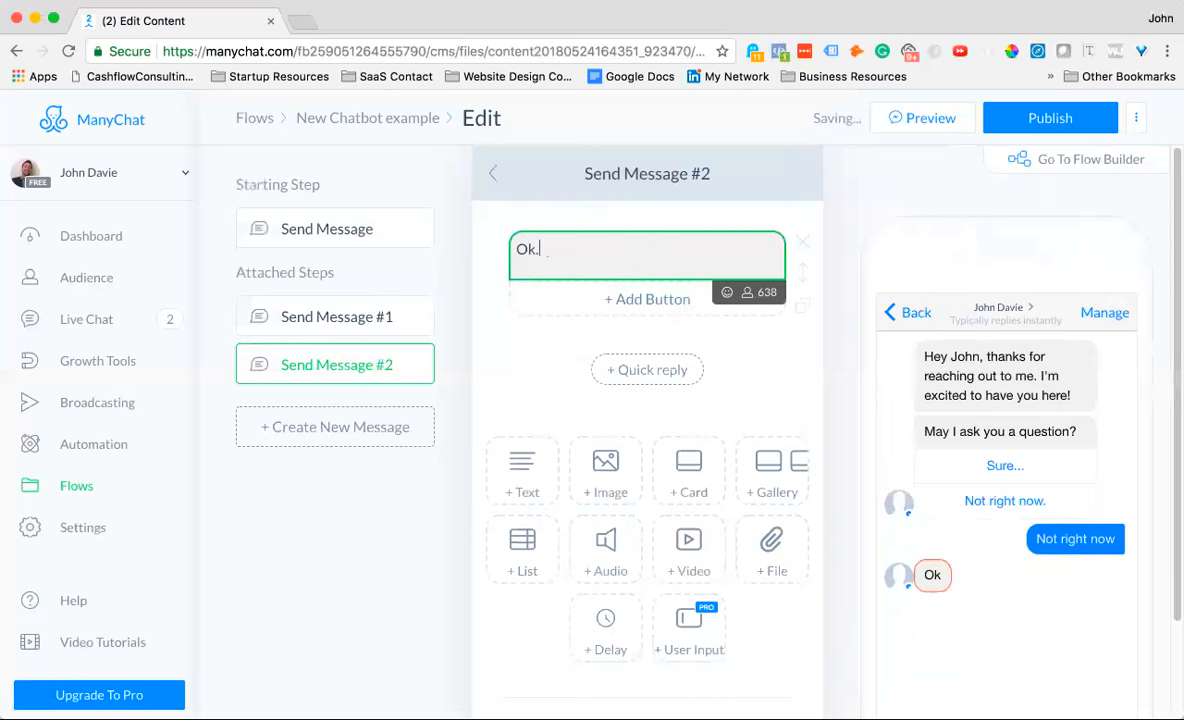
text(... let me know if I can help you wi)
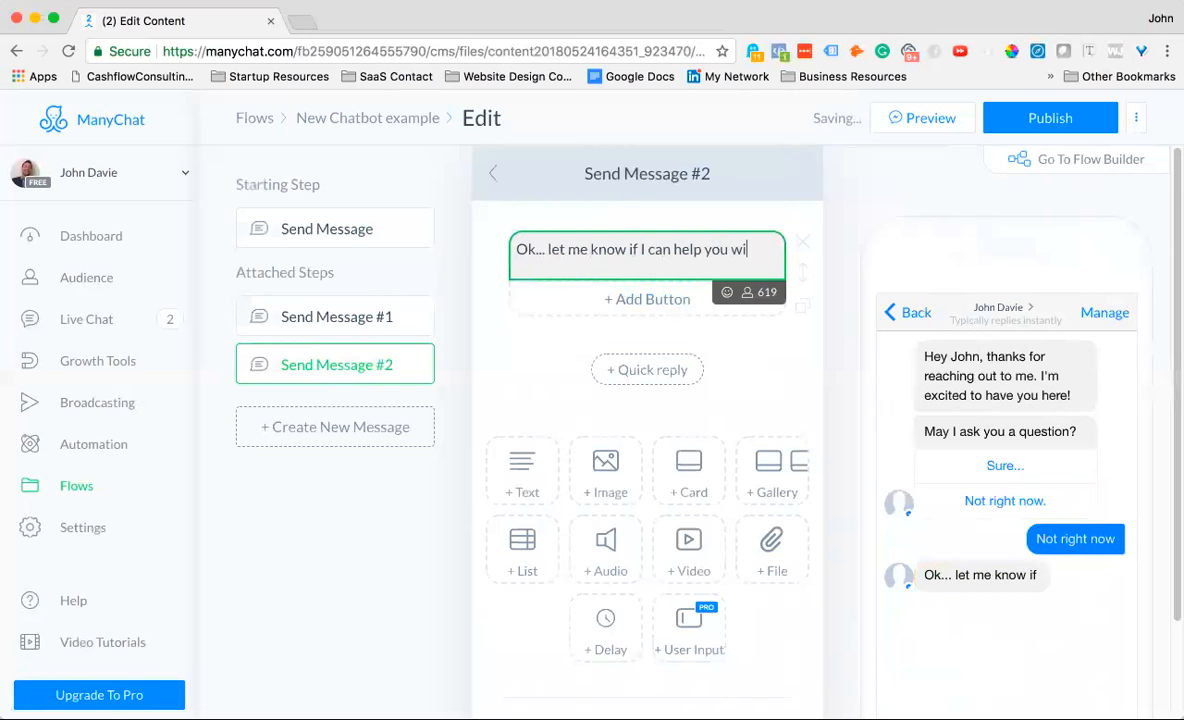
text(th anything else.)
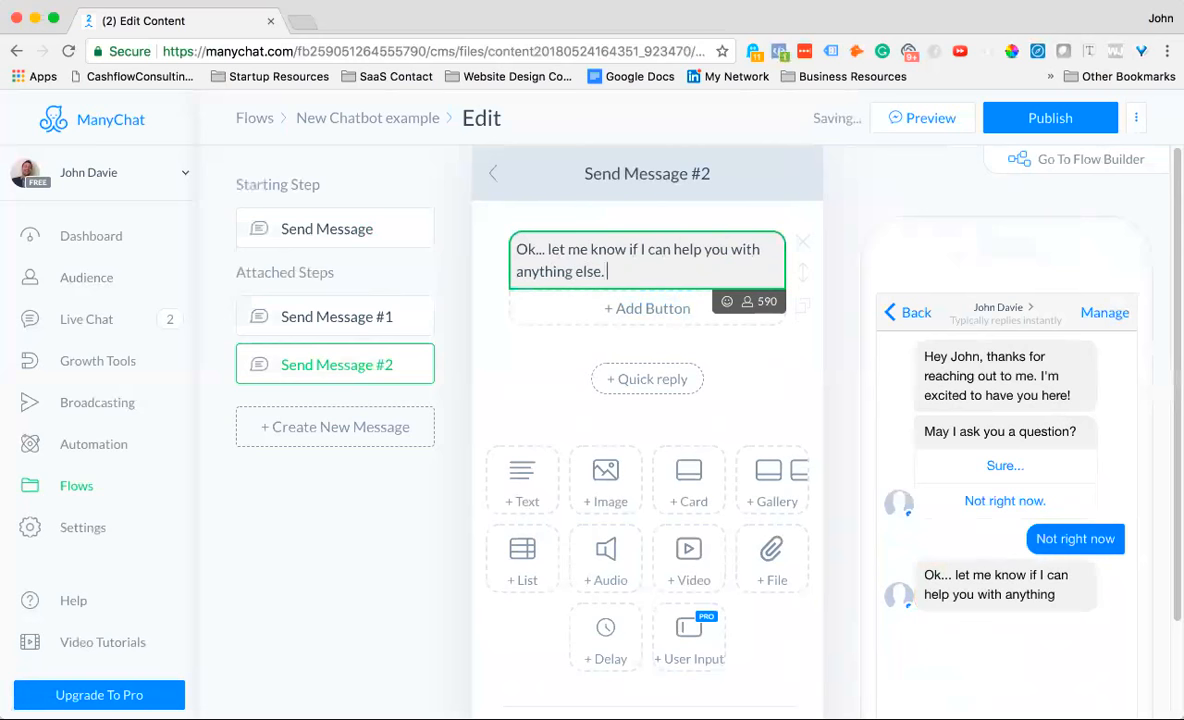
text( Here's a couple questions peoplpcically ask.)
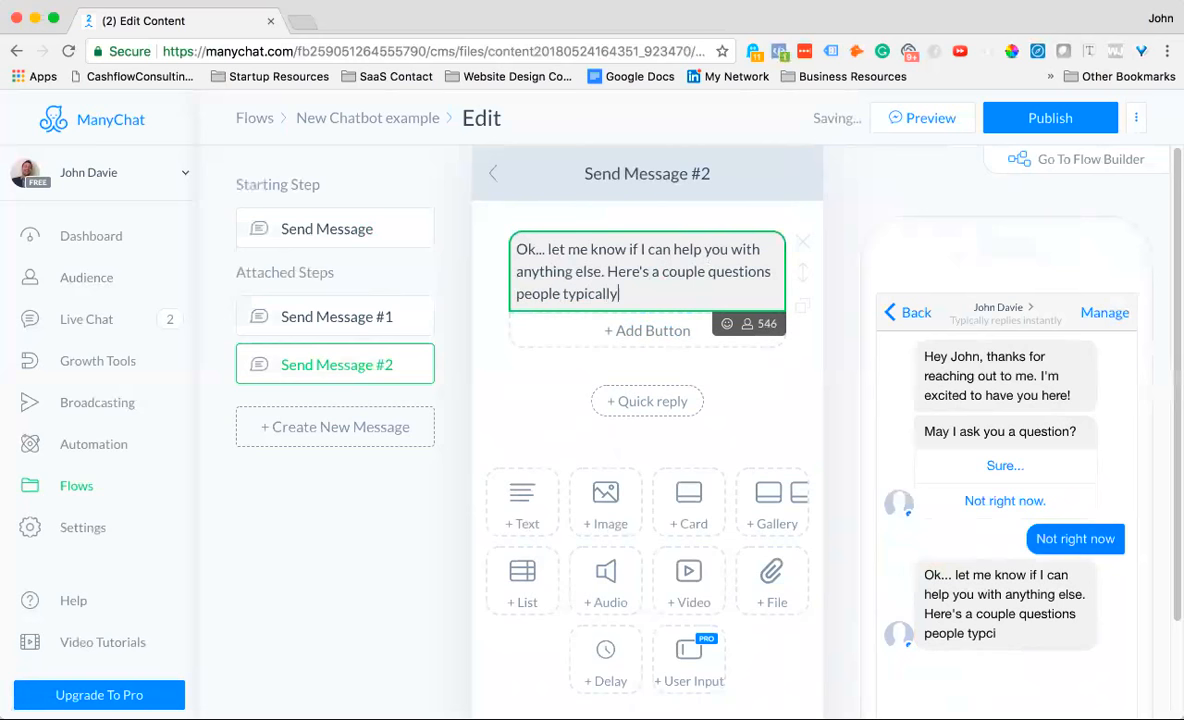
Step: Add a button titled "Free Resources" under the reply text and make it open a website
click(603, 332)
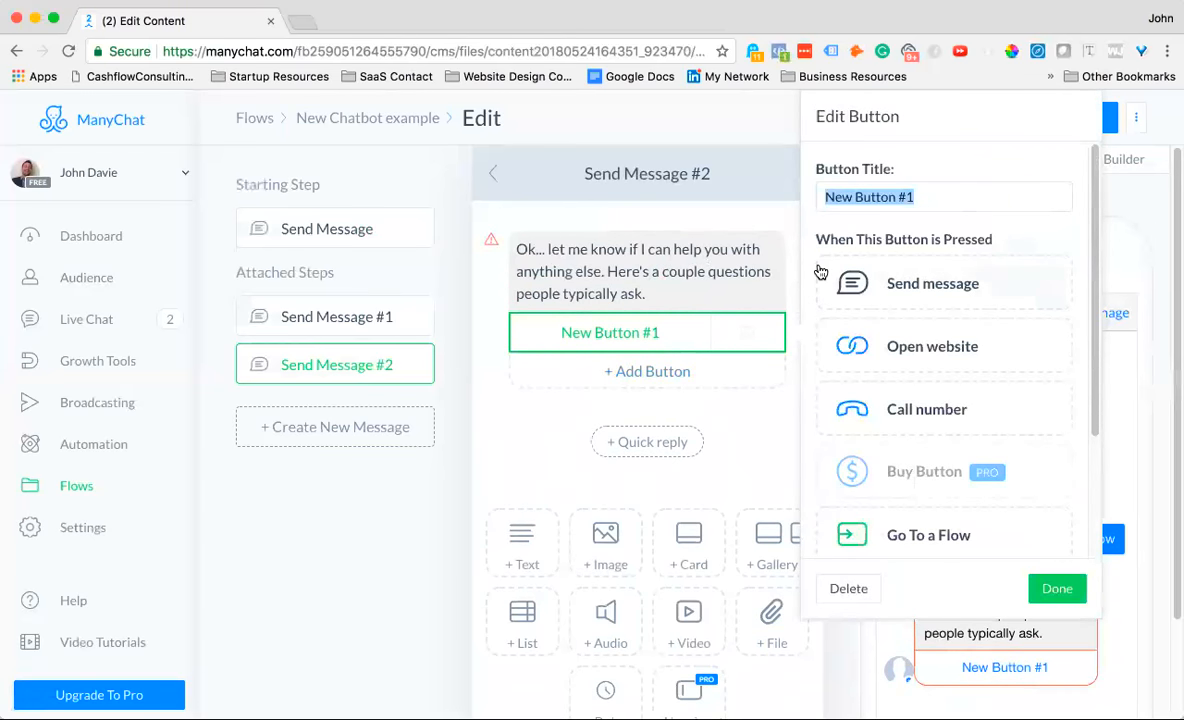
text(F)
key(BackSpace)
text(What)
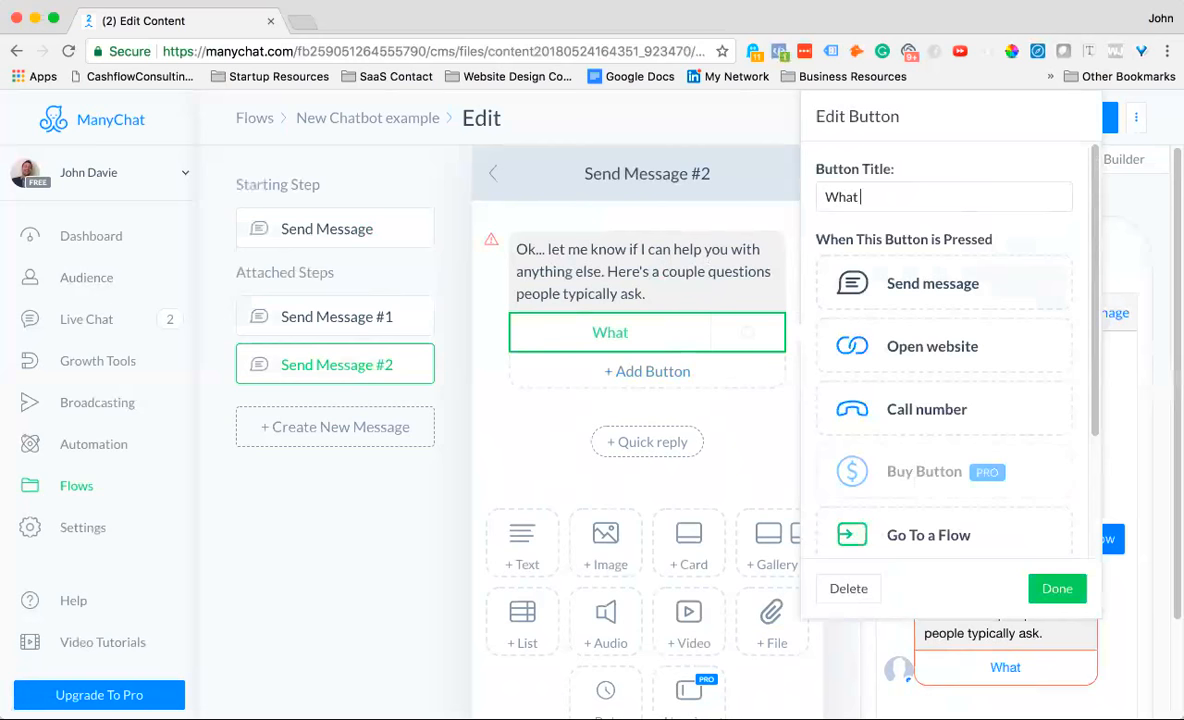
text(Free Resources)
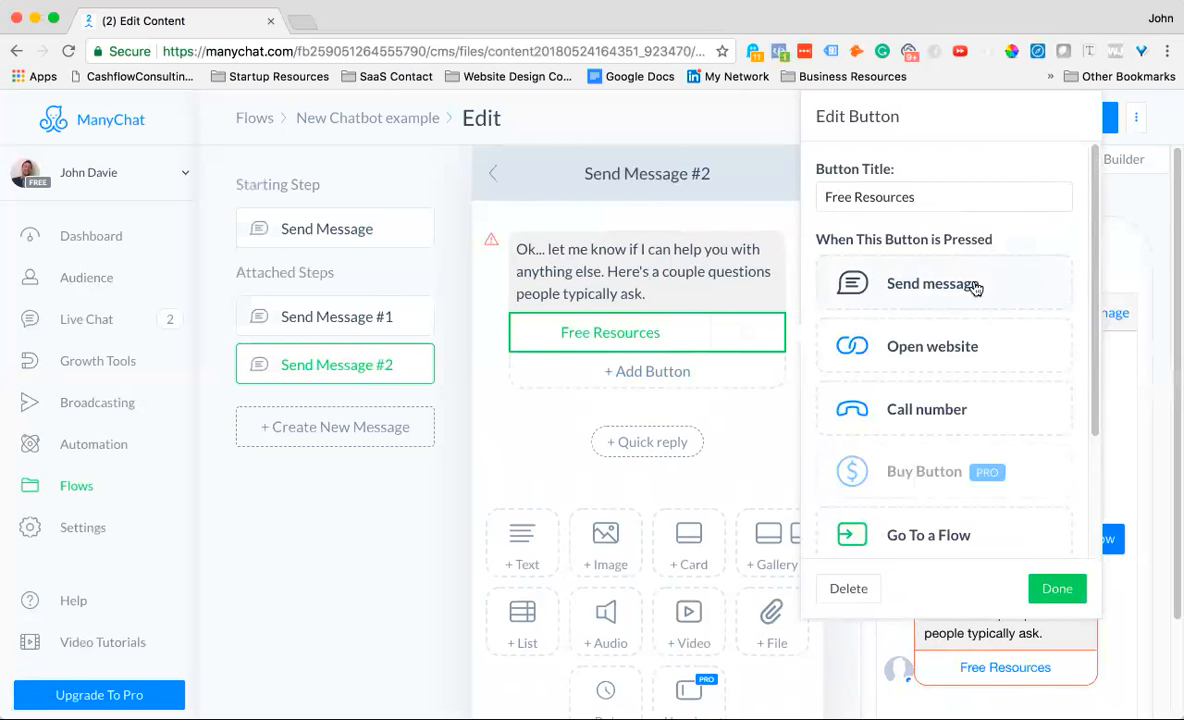
click(952, 352)
click(610, 370)
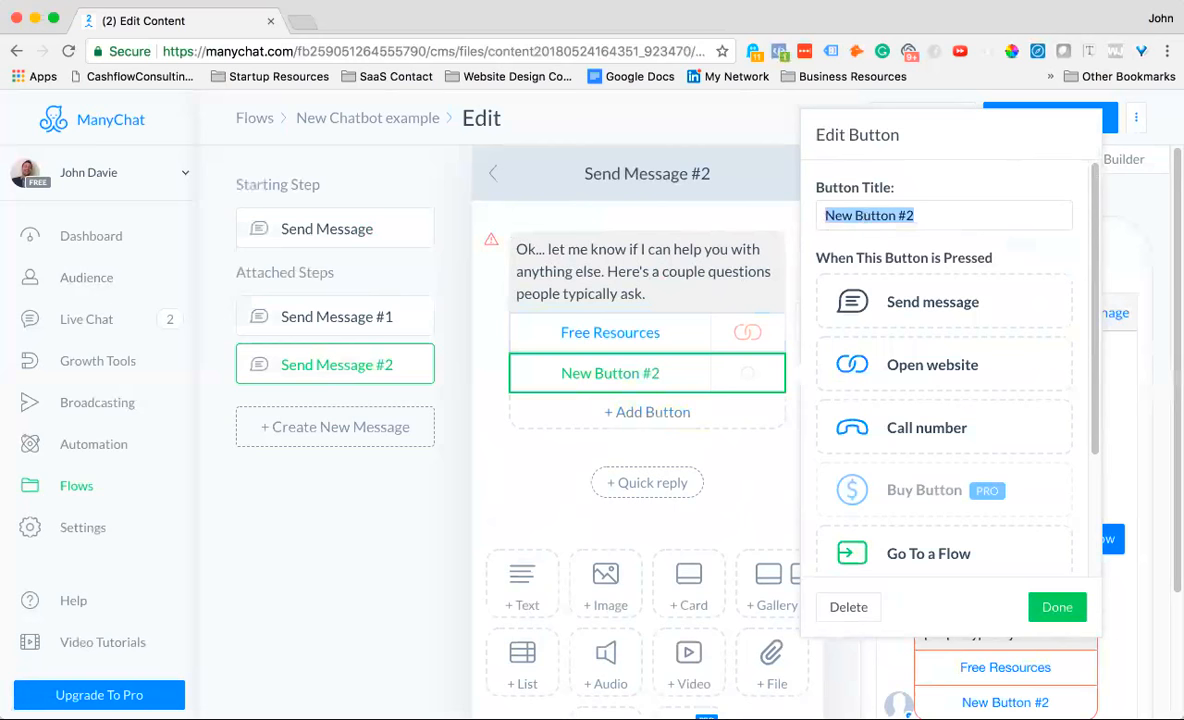
text(Build a bot.)
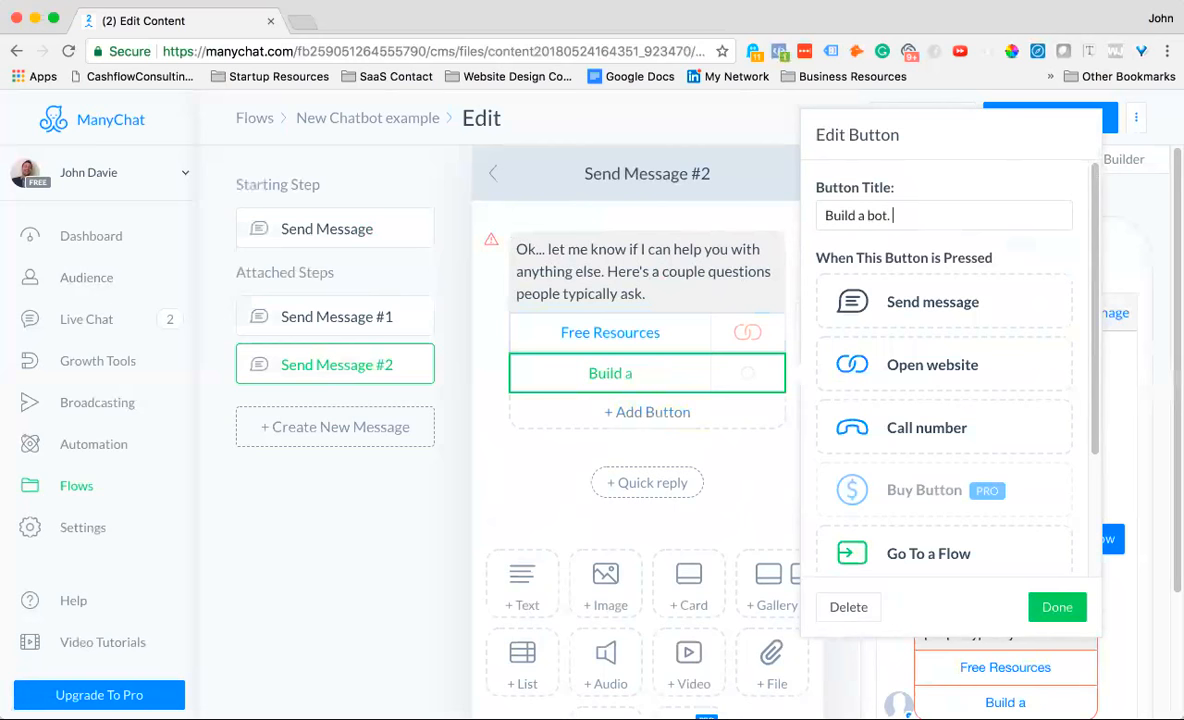
click(893, 303)
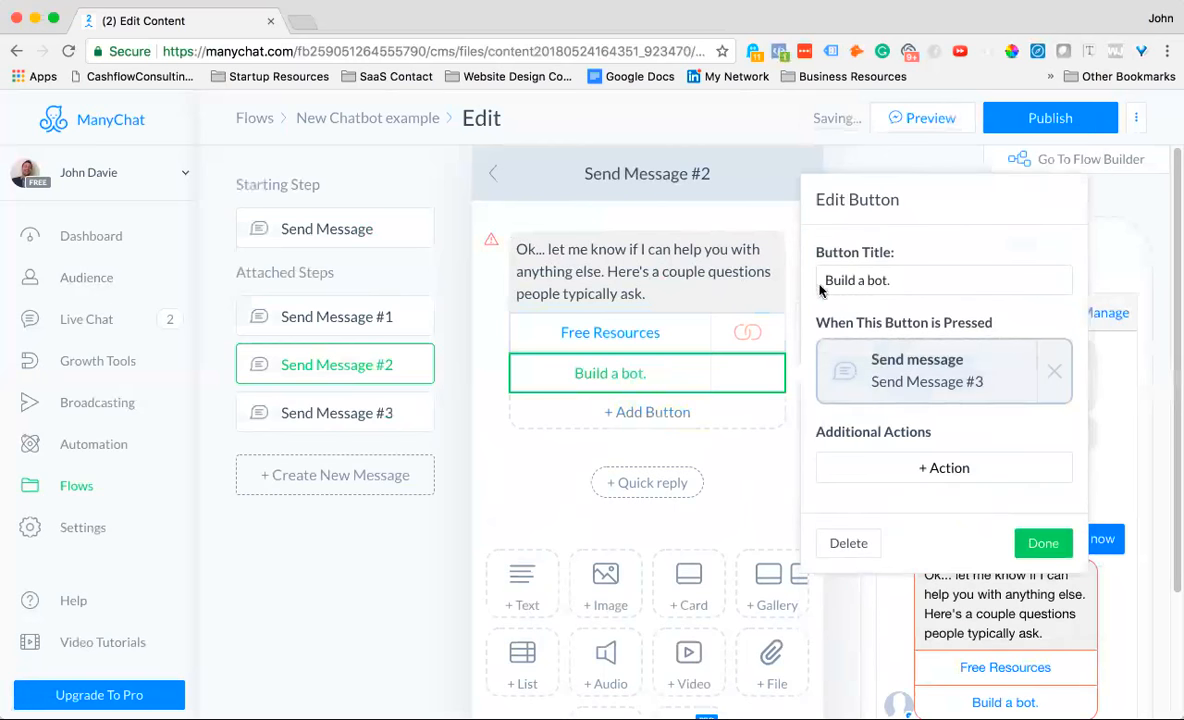
click(848, 543)
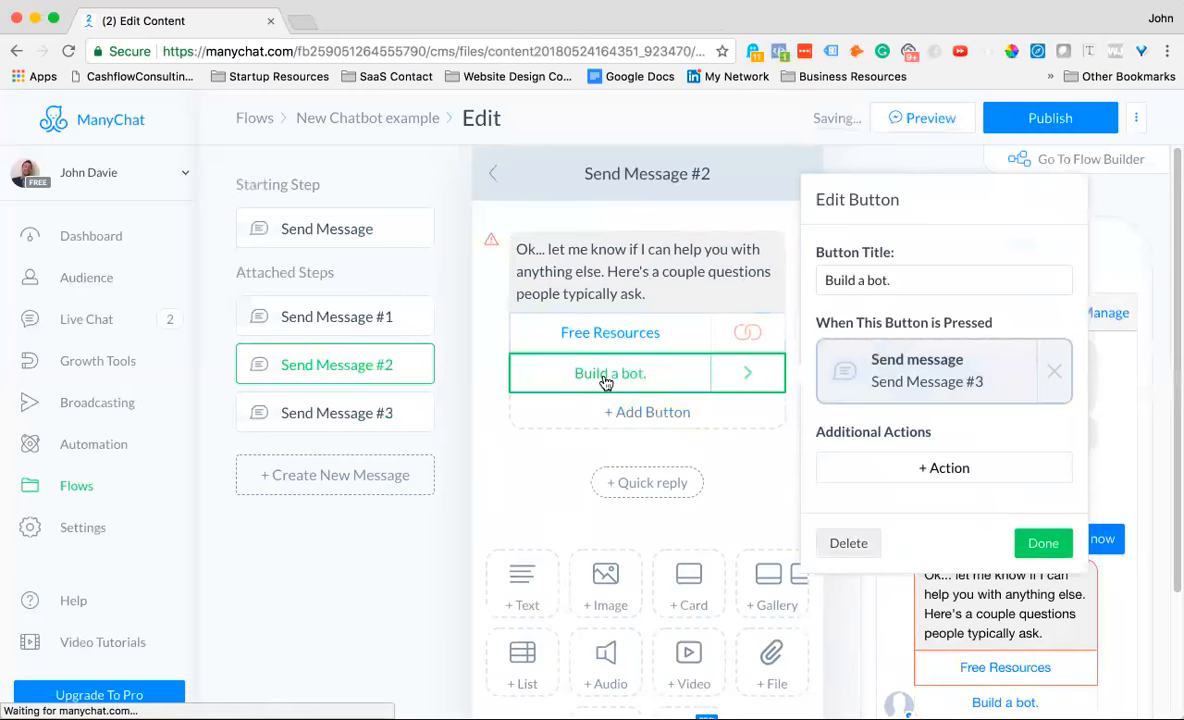
Step: Add a second button titled "Build a bot..." to the "Not right now." reply and make it open the website google.com
click(607, 374)
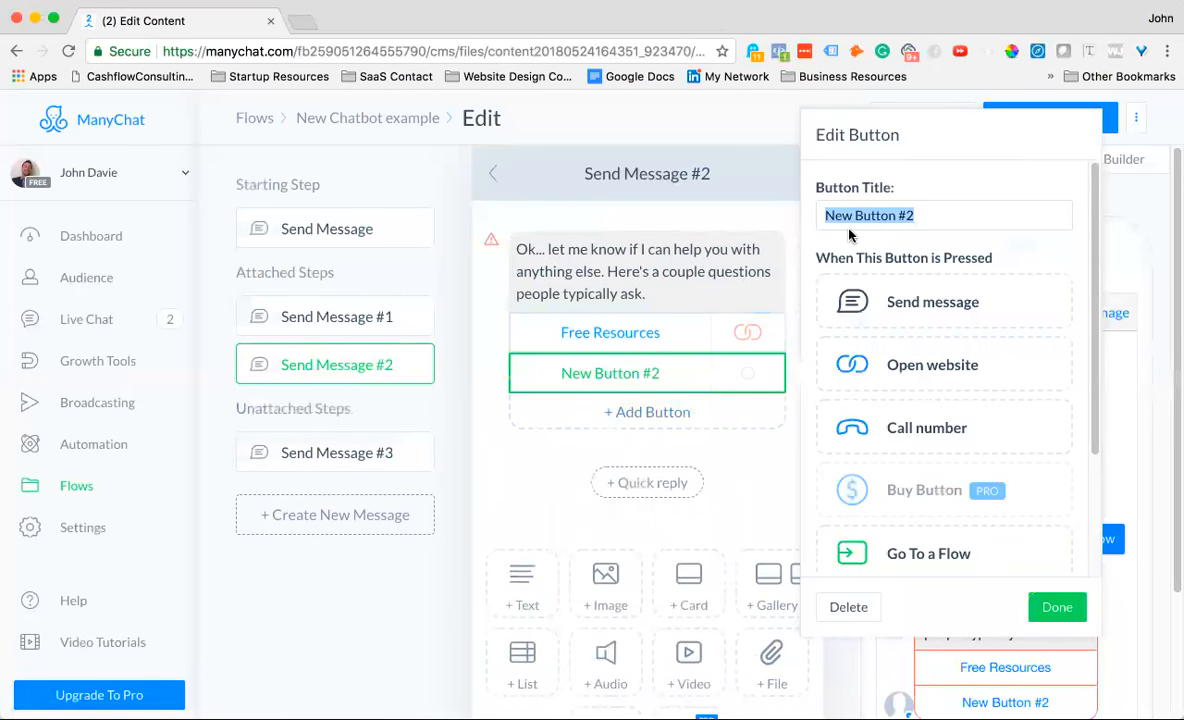
text(Build a bot...)
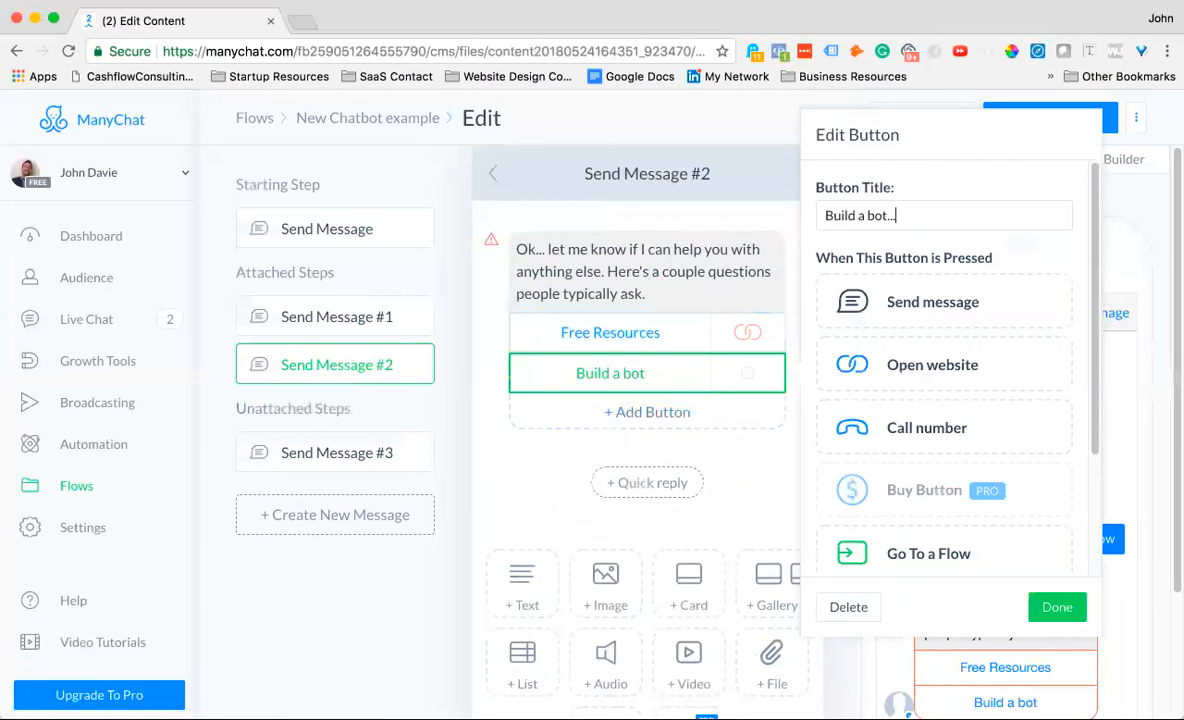
click(917, 368)
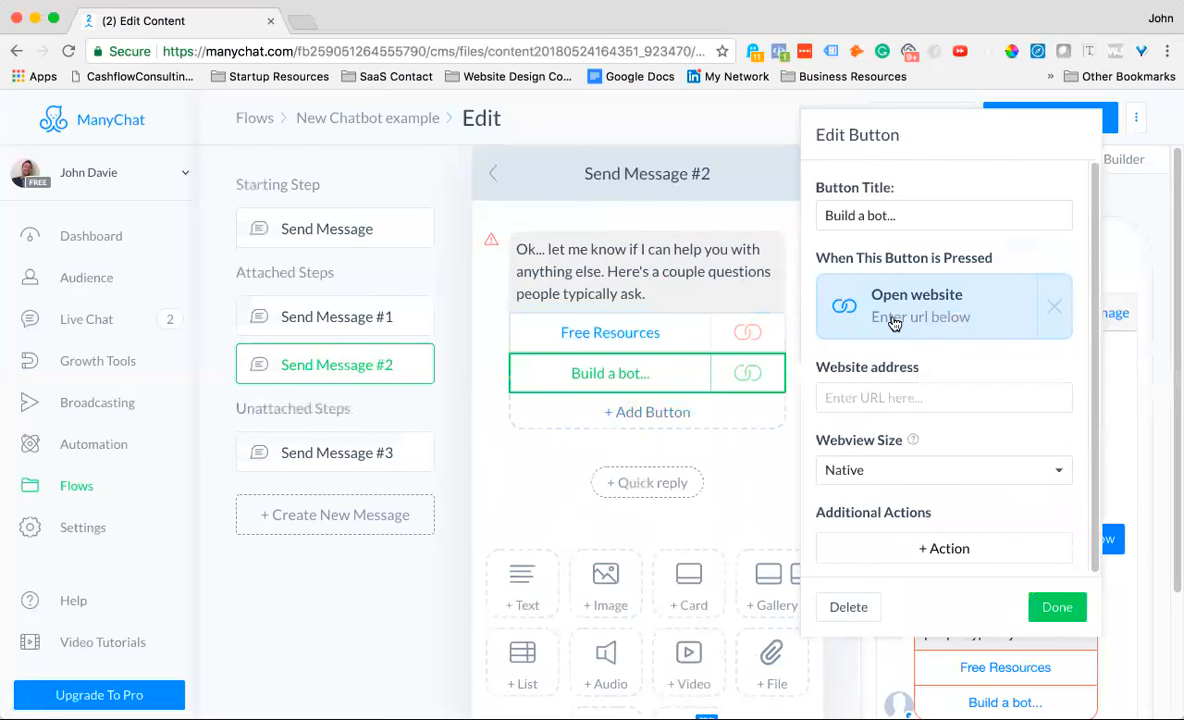
text(h)
key(BackSpace)
text(google. c)
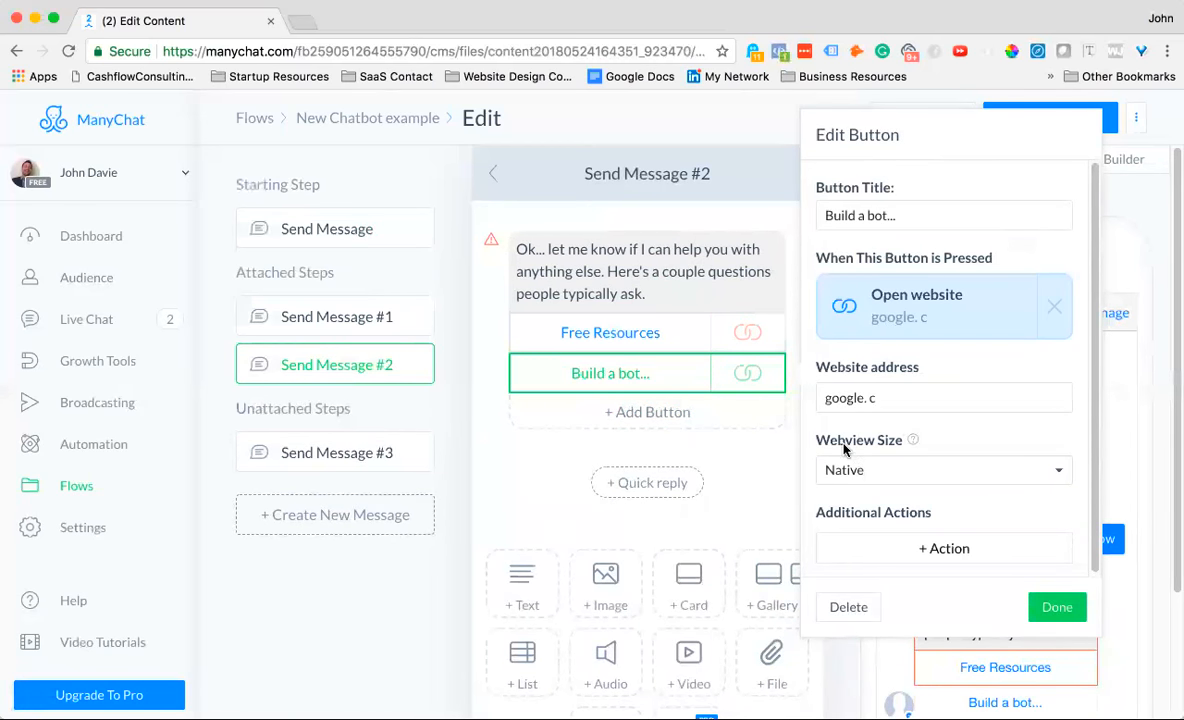
click(884, 398)
text(com)
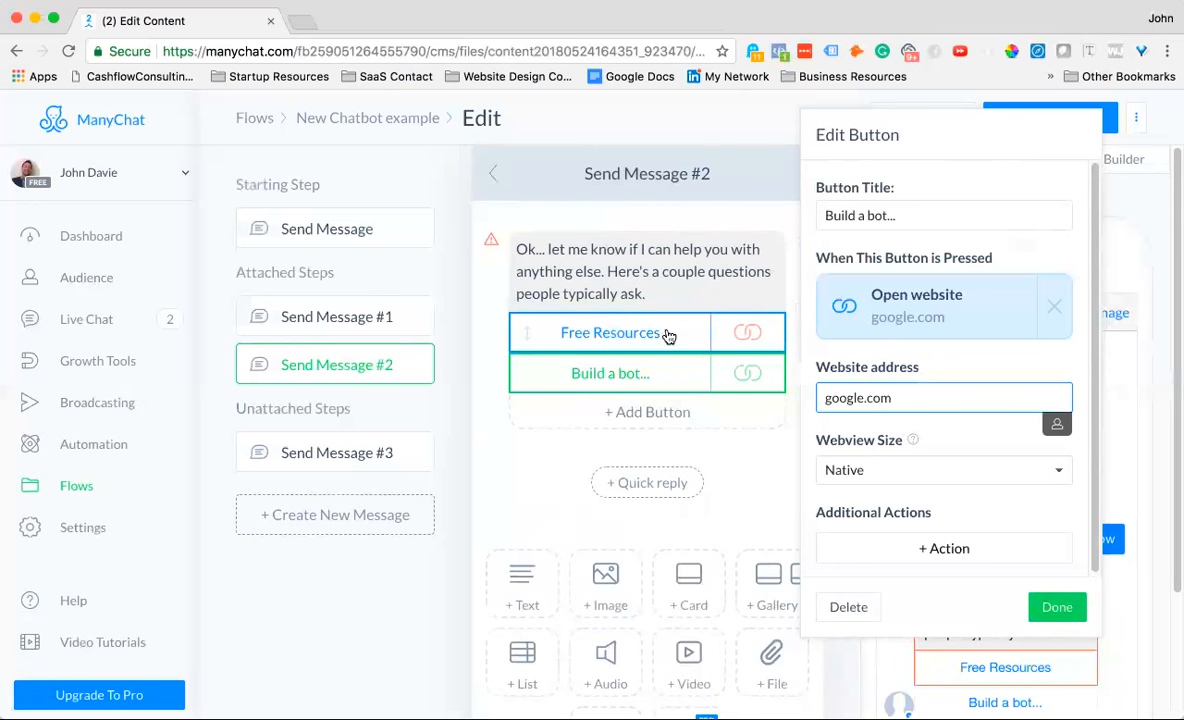
Step: Set the "Free Resources" button's website address to google.com and finish editing the button
click(615, 343)
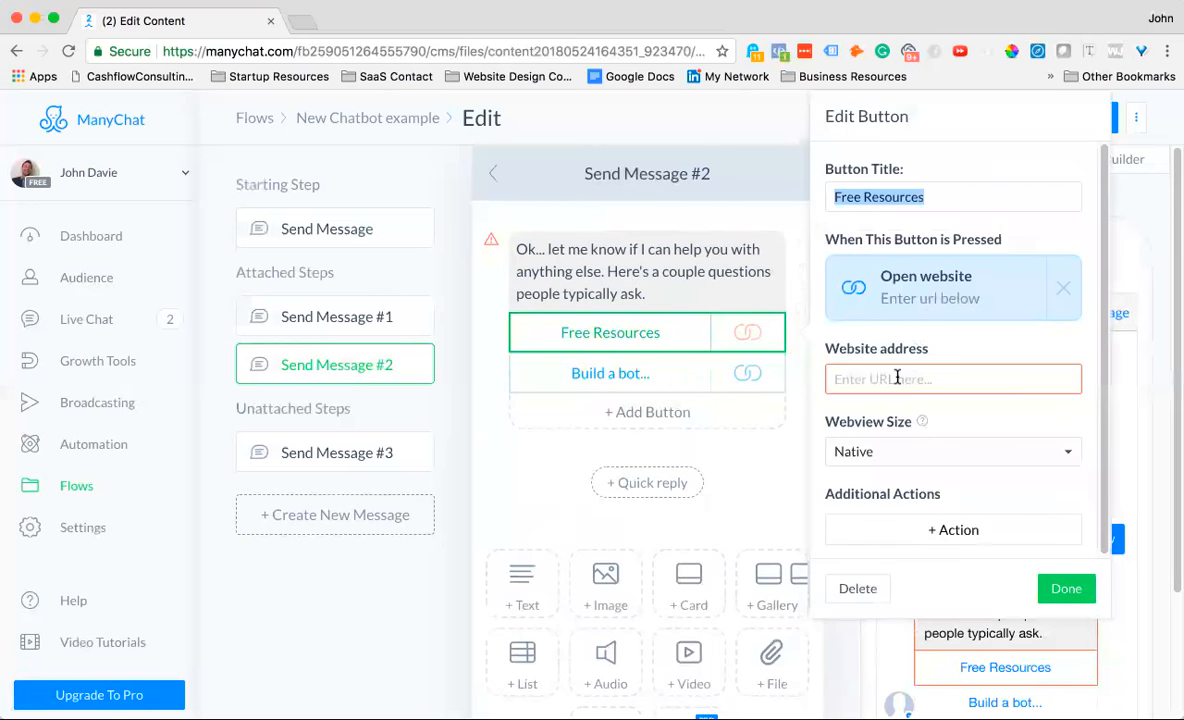
click(896, 378)
text(google.com)
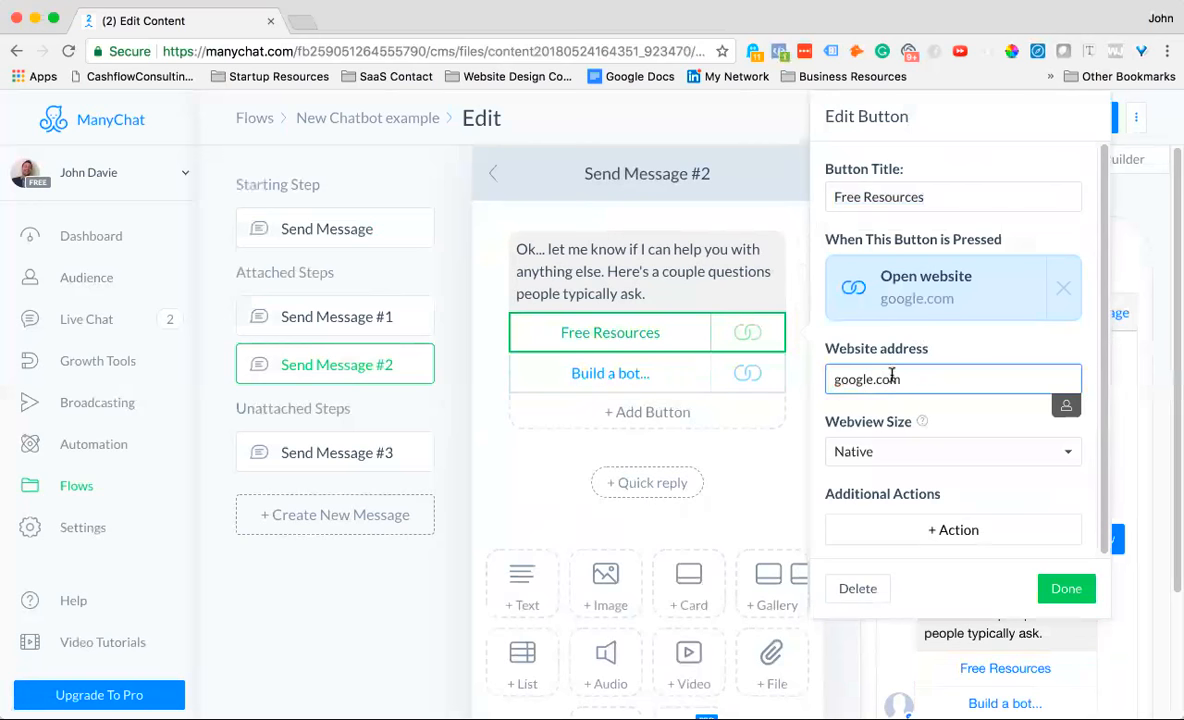
click(1066, 588)
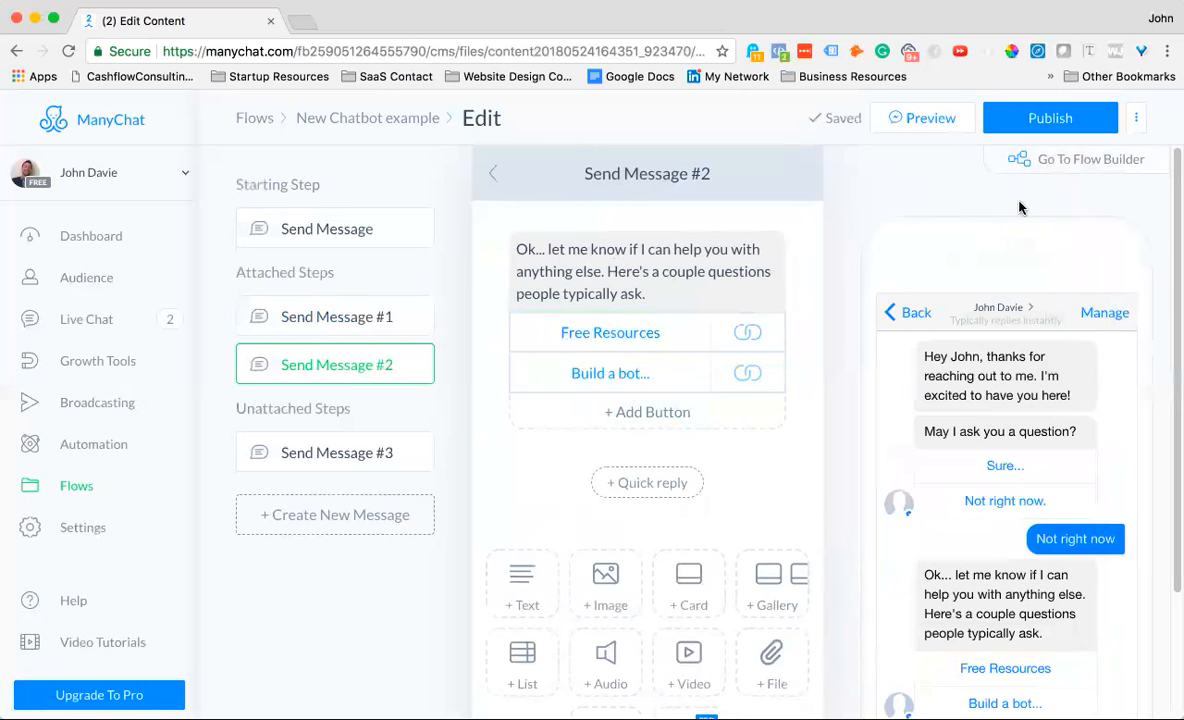
Step: Switch to the Flow Builder view, move the unattached empty Send Message #3 step clear of the starting step, and delete it
click(1035, 172)
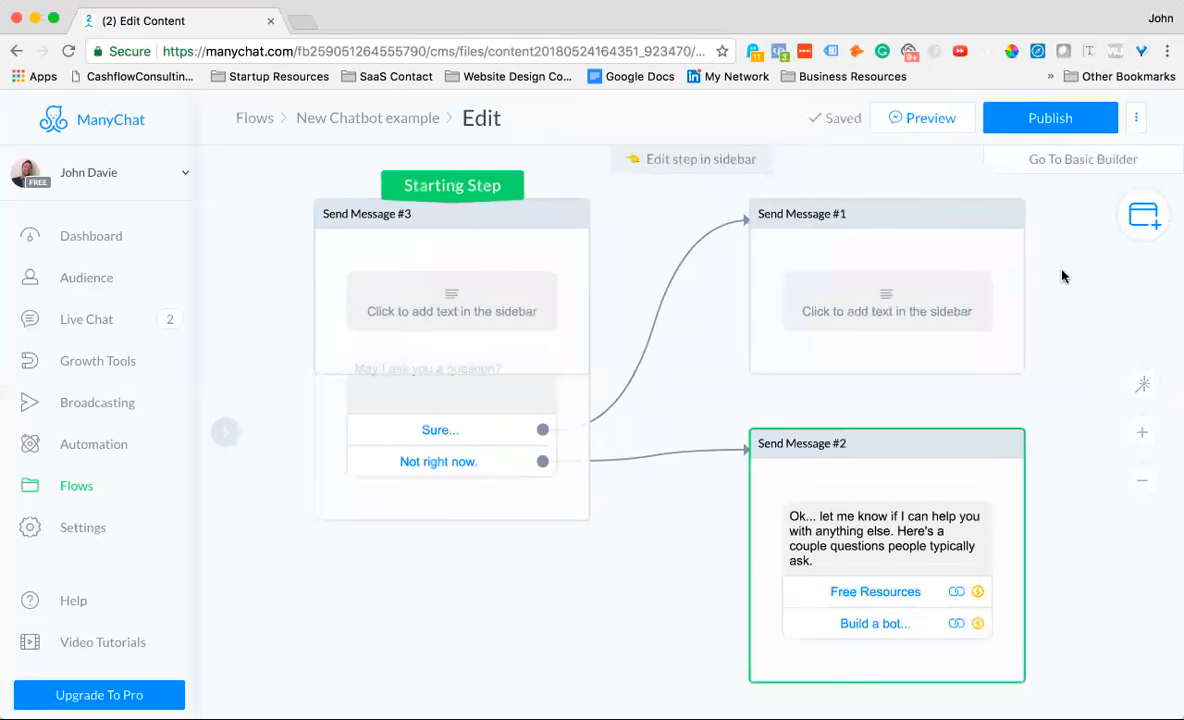
scroll(635, 515, down, 3)
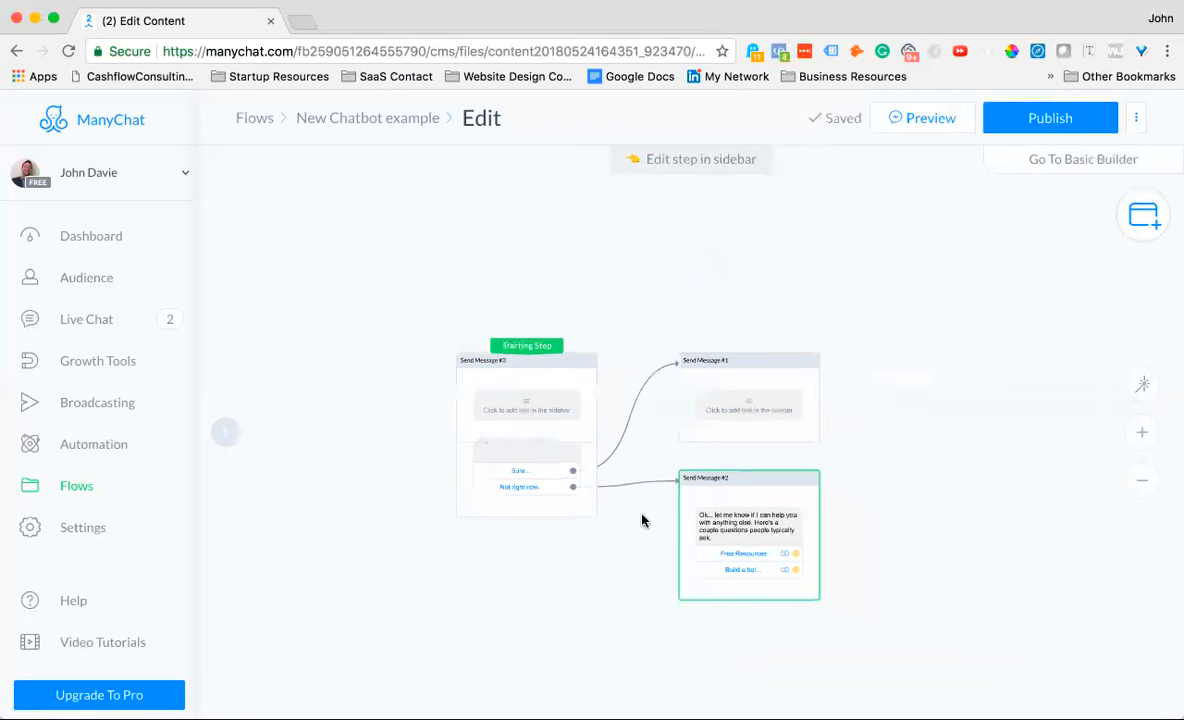
drag(546, 394, 524, 252)
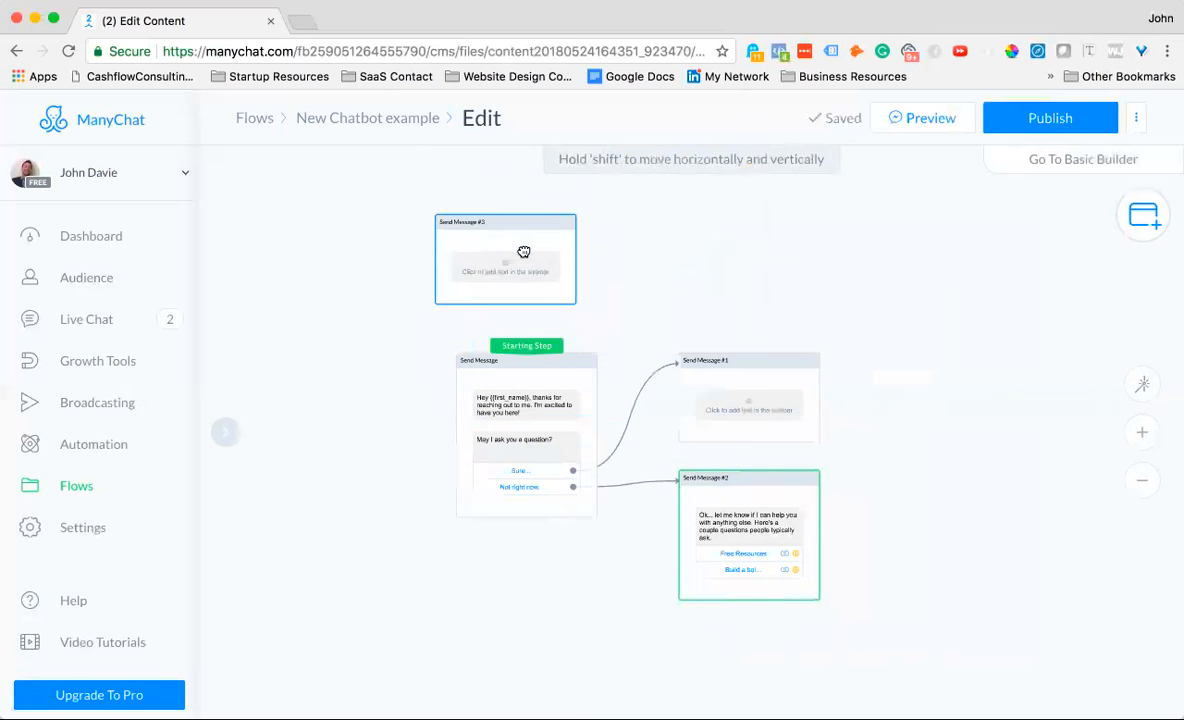
drag(524, 252, 523, 255)
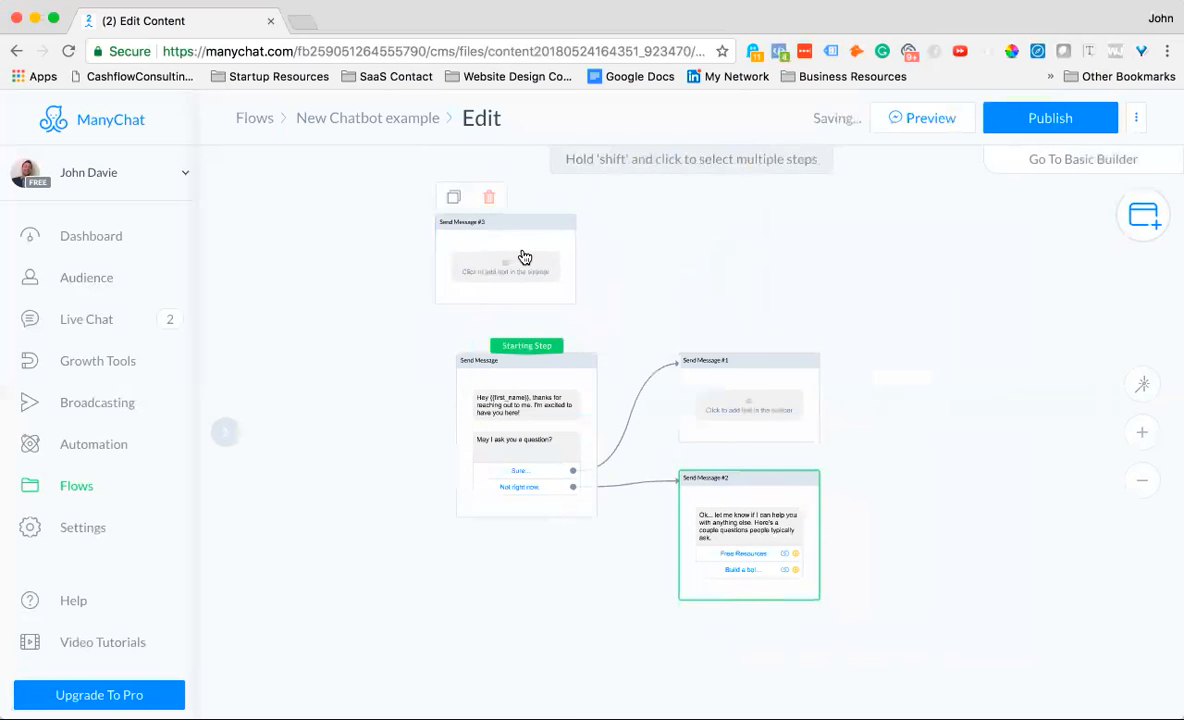
click(489, 197)
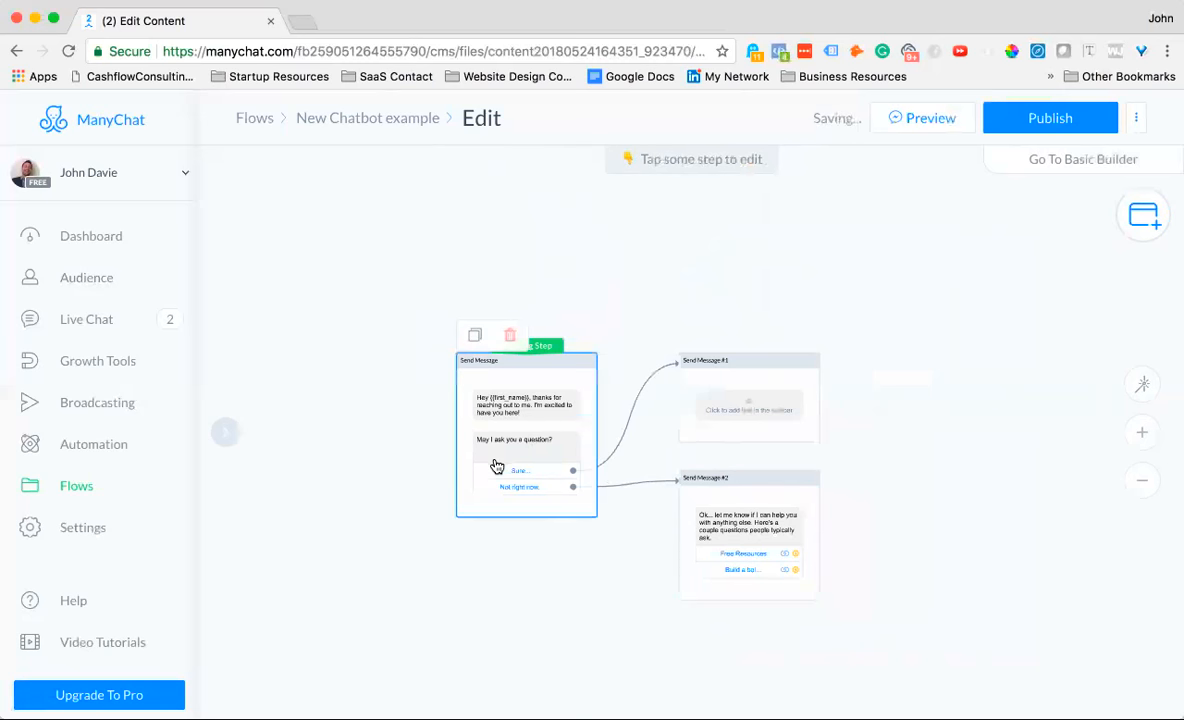
Step: Write the "Sure..." reply in Send Message #1: "Awesome! How'd you like to build a bot for you business?"
click(729, 410)
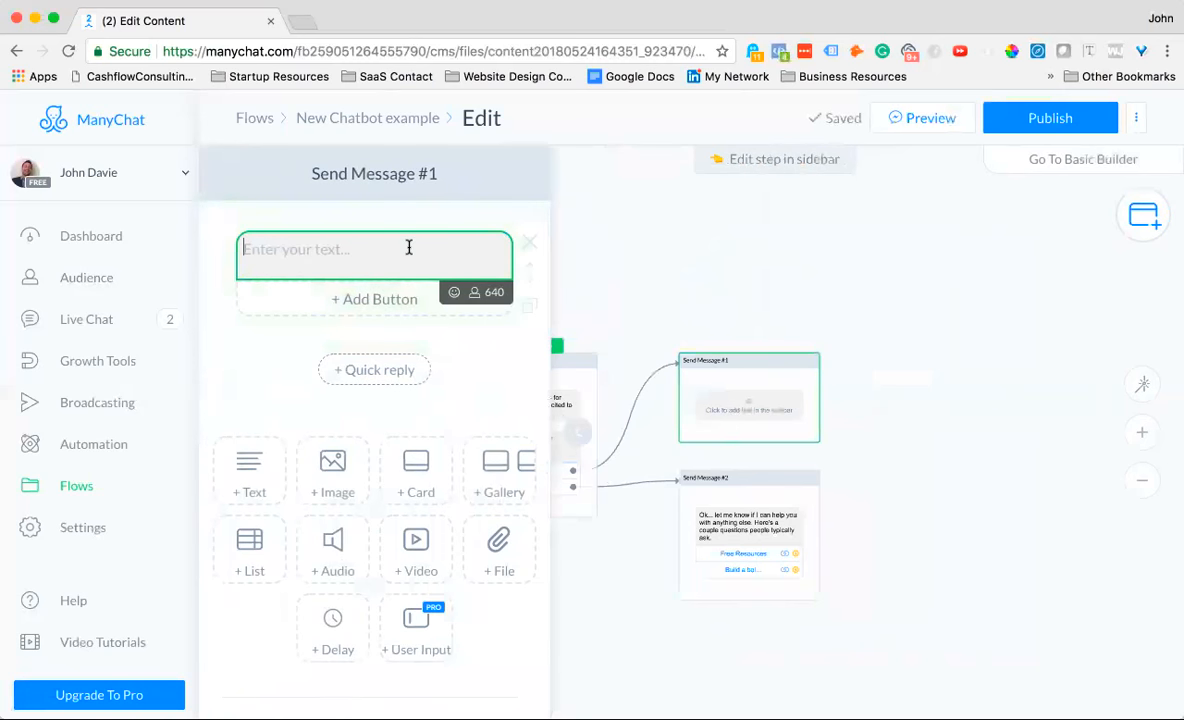
text(Awesome)
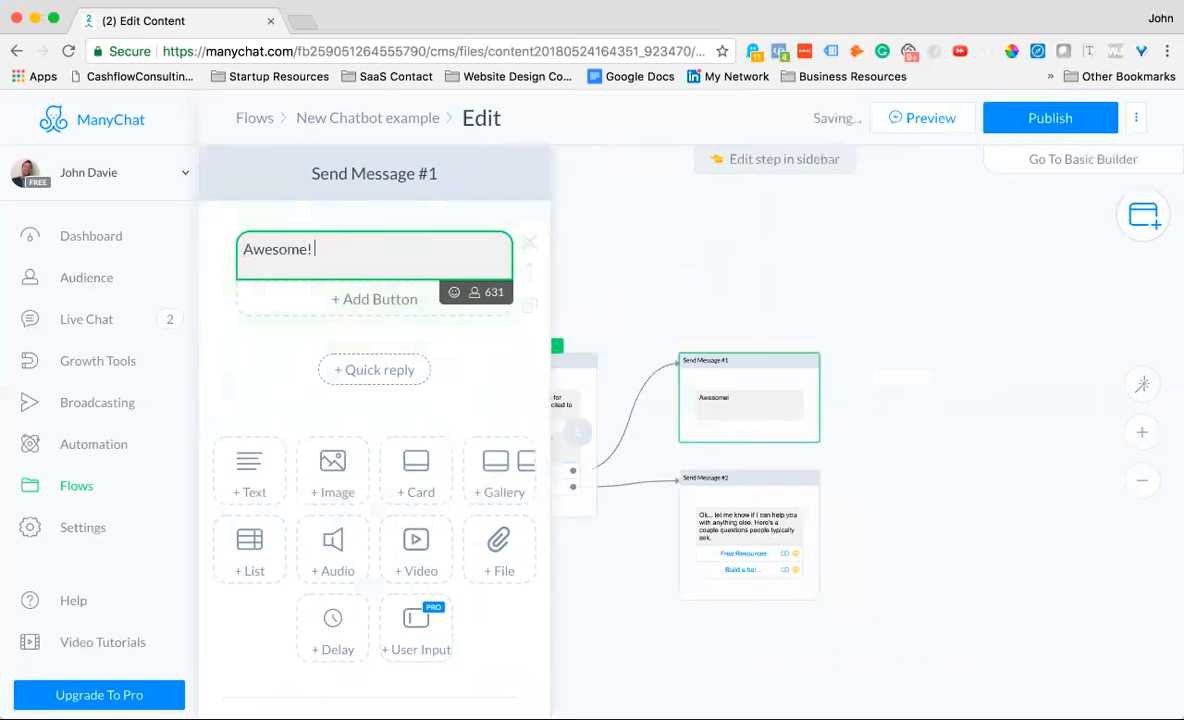
text(! Hoh)
text('d you like to build a bot)
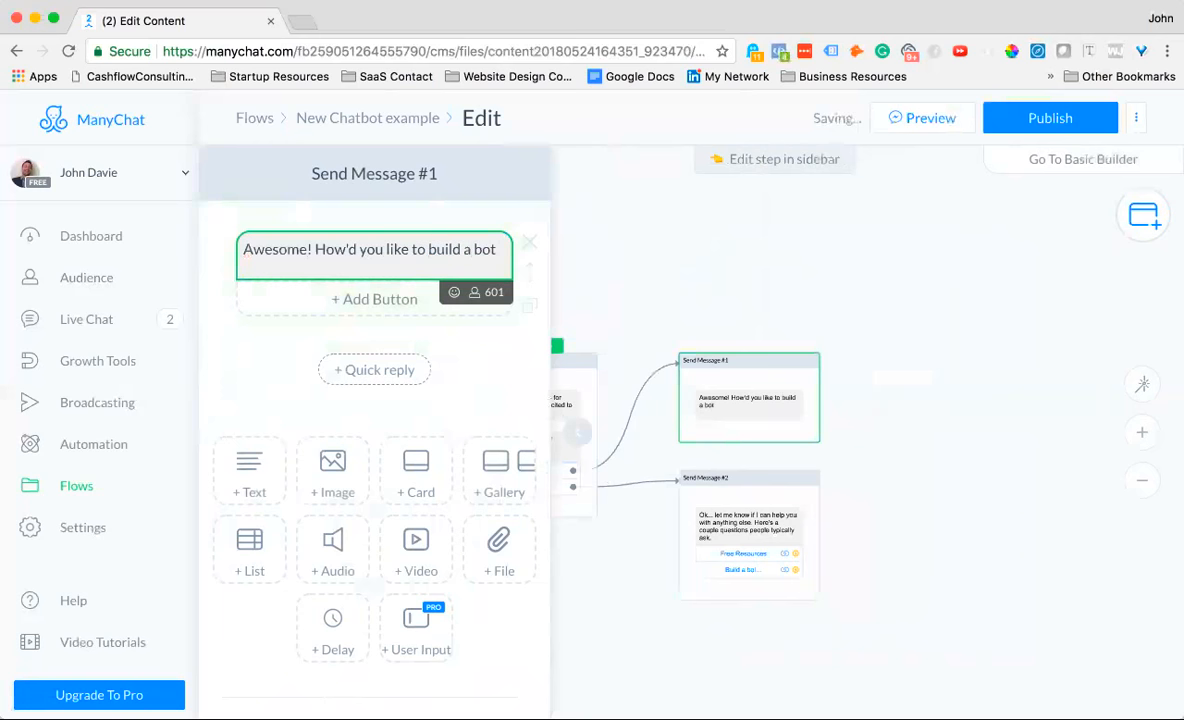
text( for you business?)
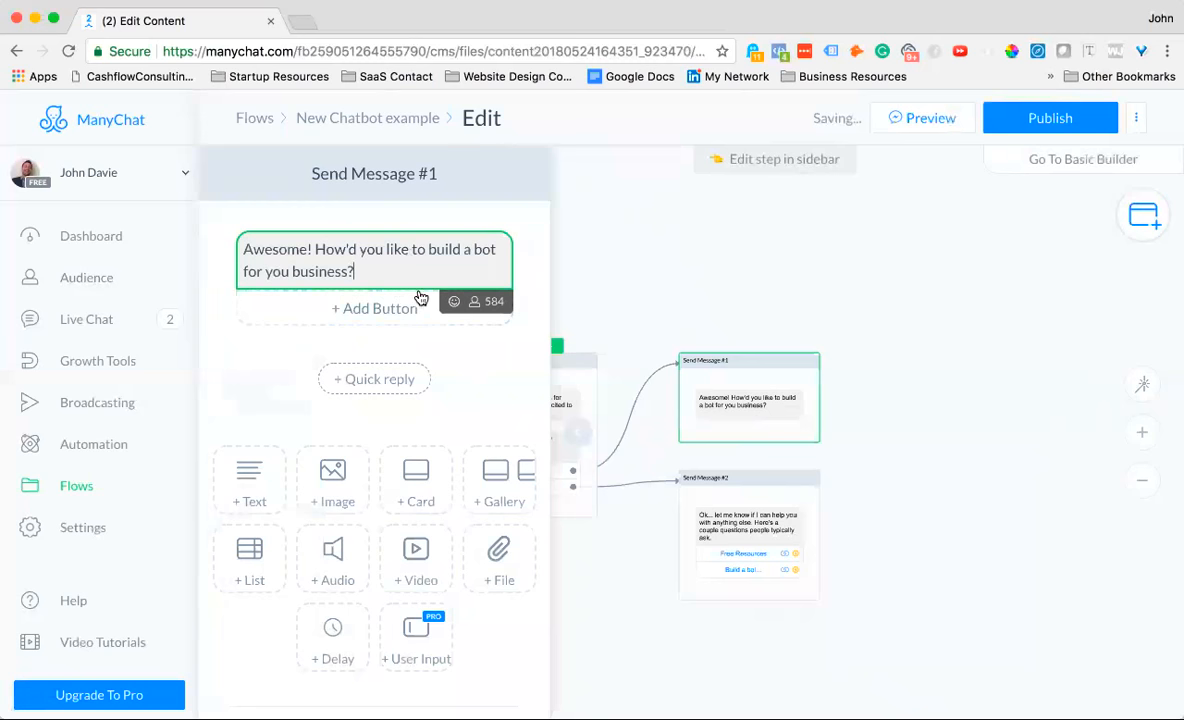
Step: Add a quick reply titled "Yes! I need one!" to Send Message #1 that sends a new message
click(336, 379)
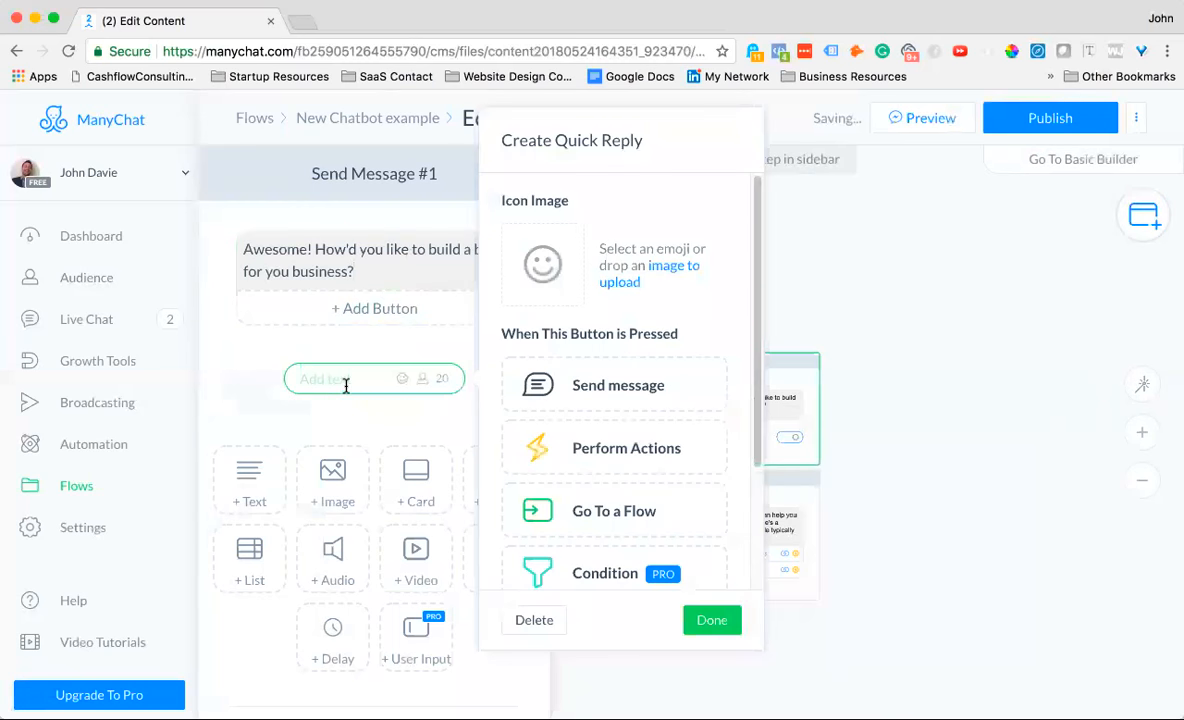
click(605, 393)
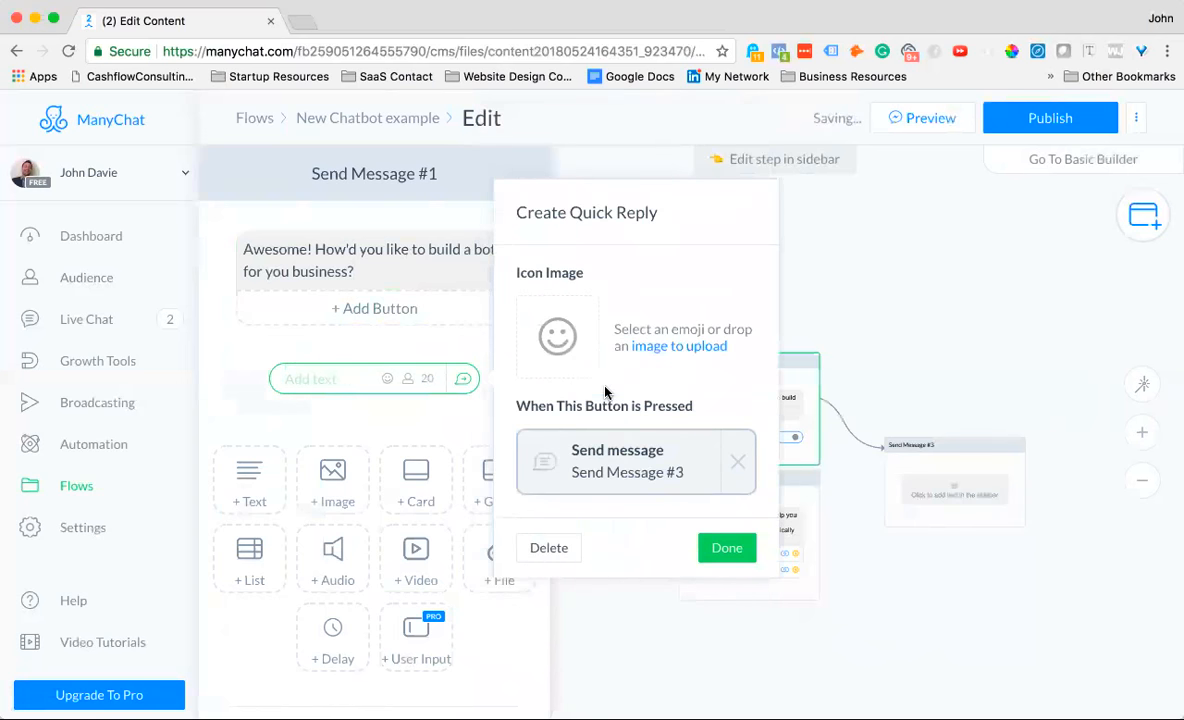
click(613, 480)
mouse_move(965, 497)
click(357, 263)
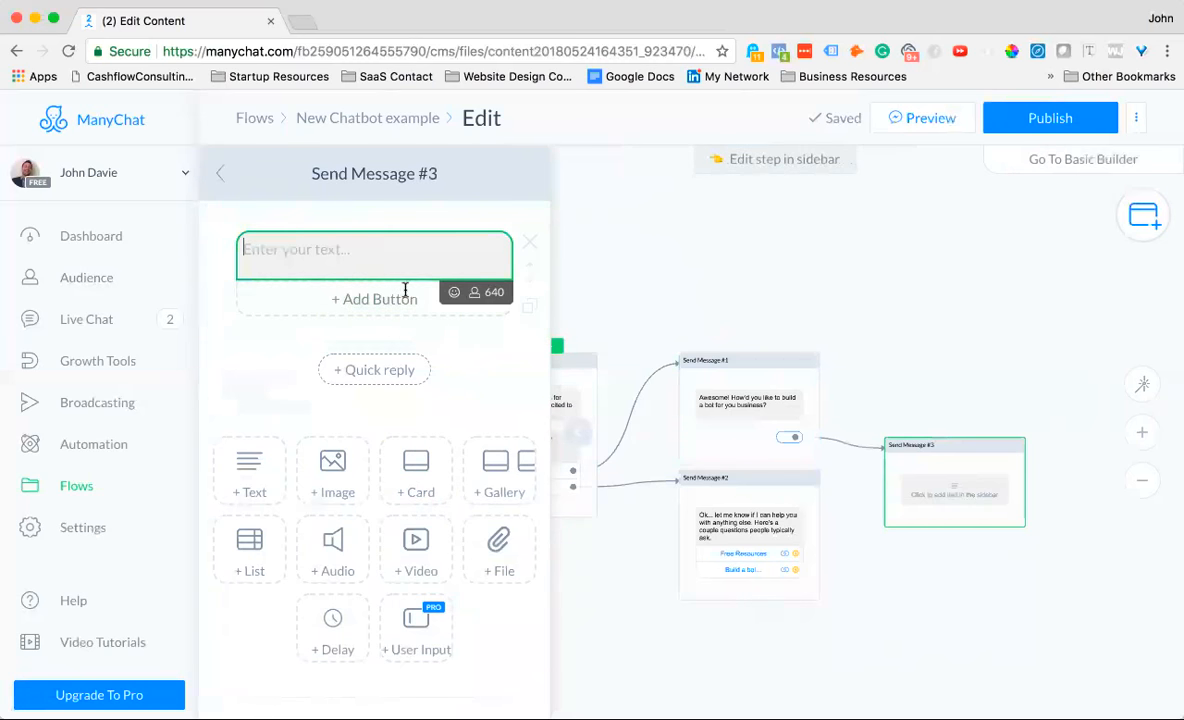
click(789, 437)
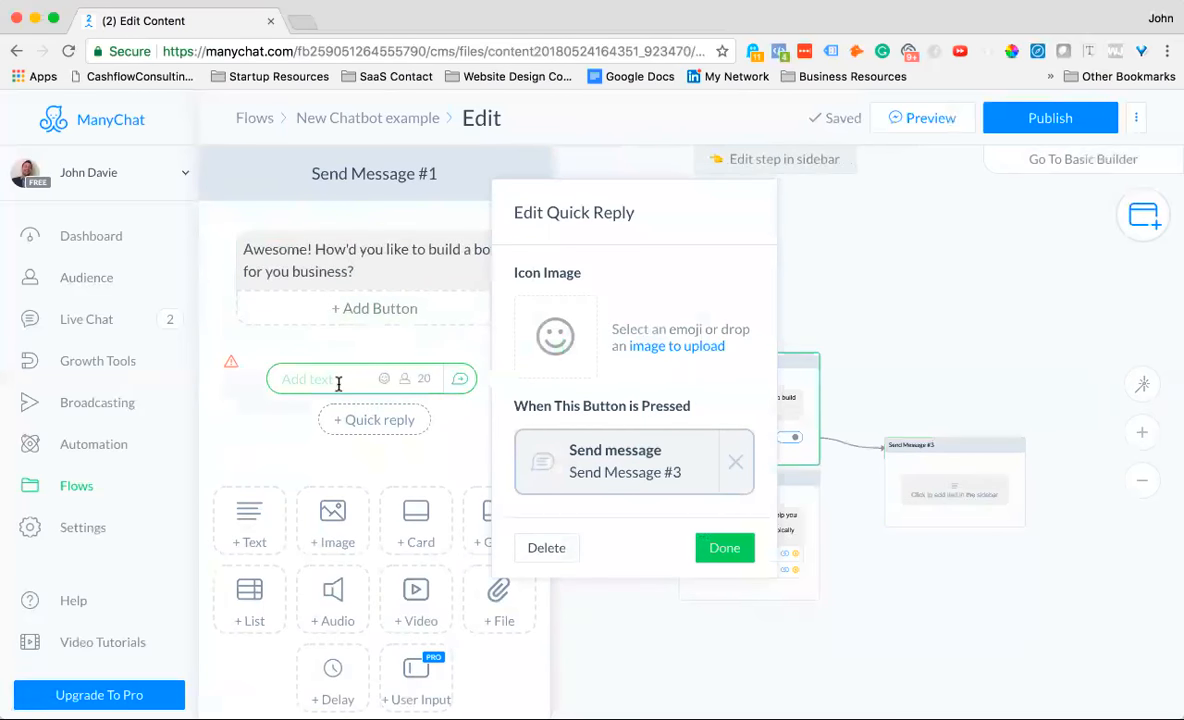
text(Yes)
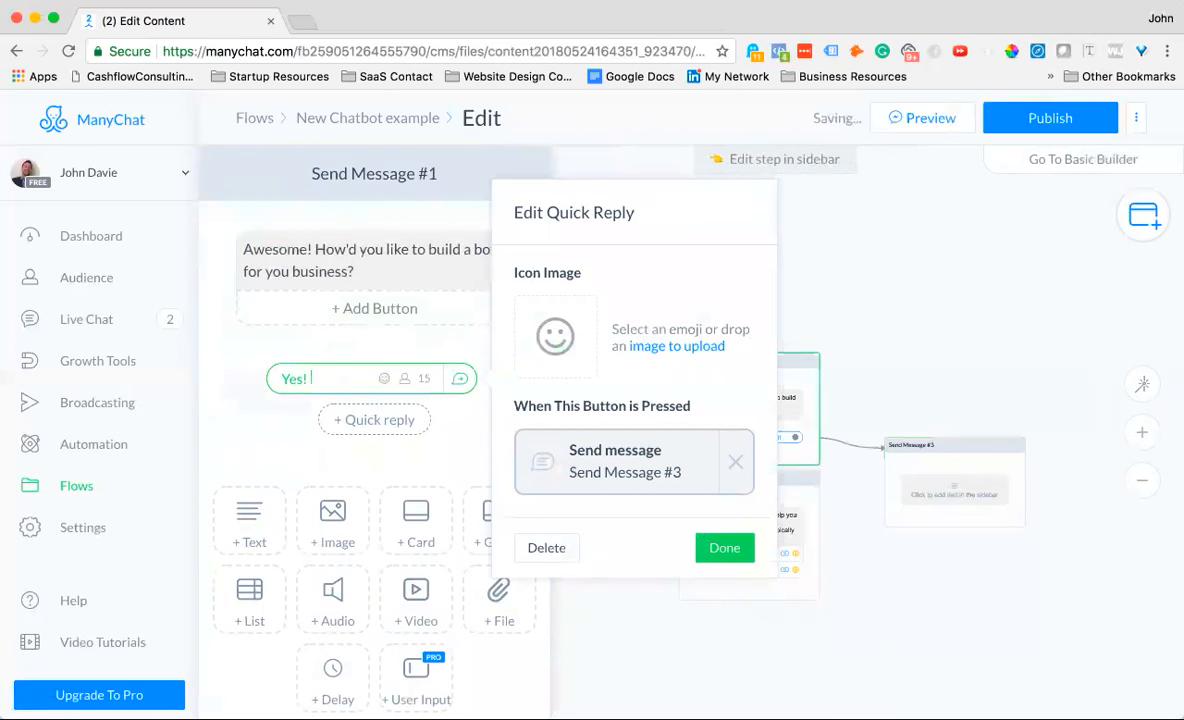
text(! I need one!)
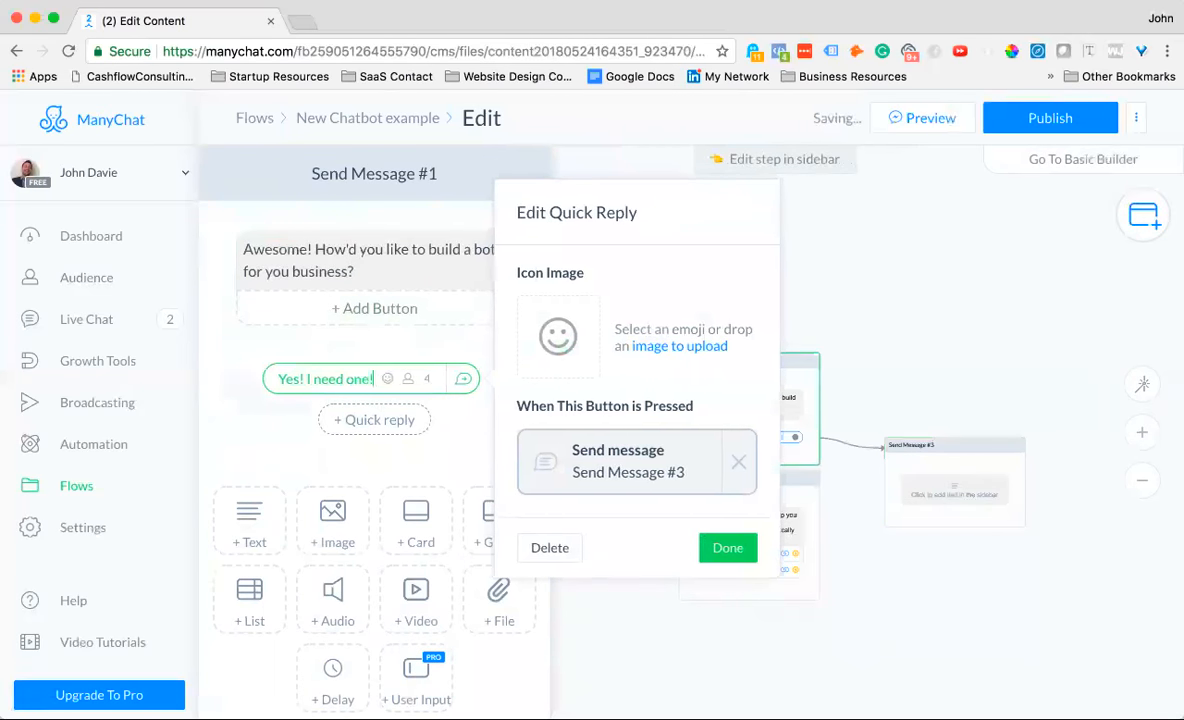
Step: Add a second quick reply titled "No. Not right now." that sends another new message
click(349, 419)
text(No. Not right now.)
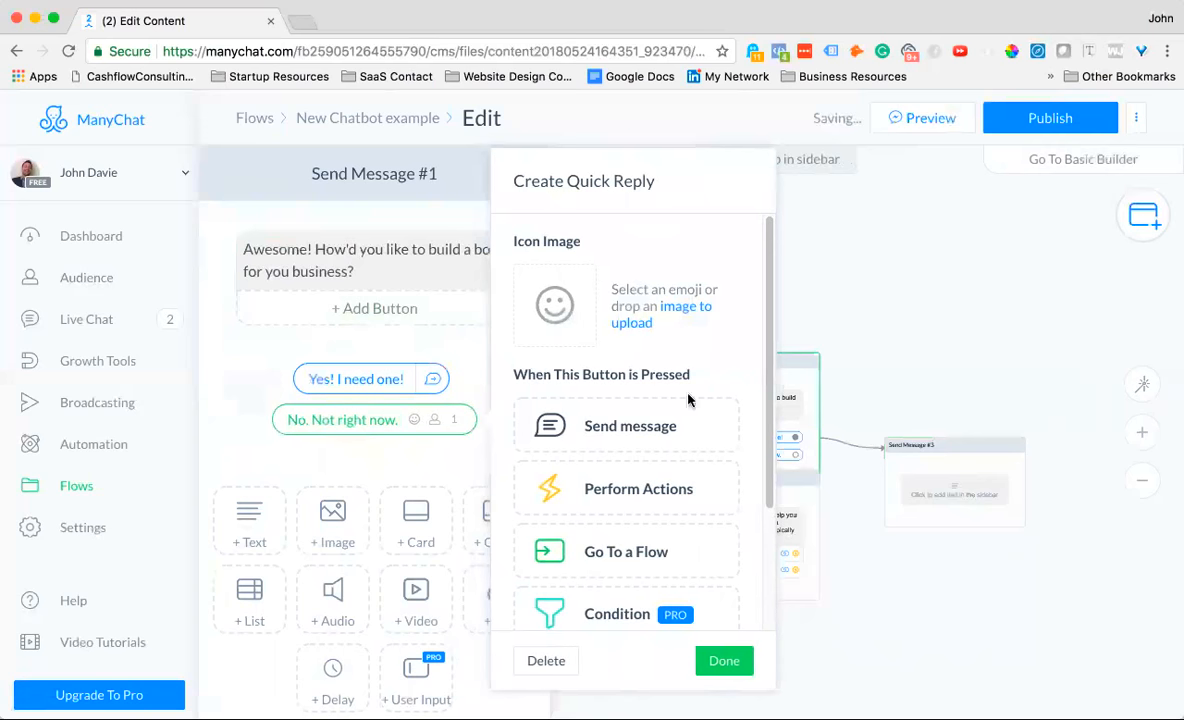
click(600, 426)
Step: Write the message sent by "No. Not right now.": "Ok. Is there anything I can help you with?"
click(670, 509)
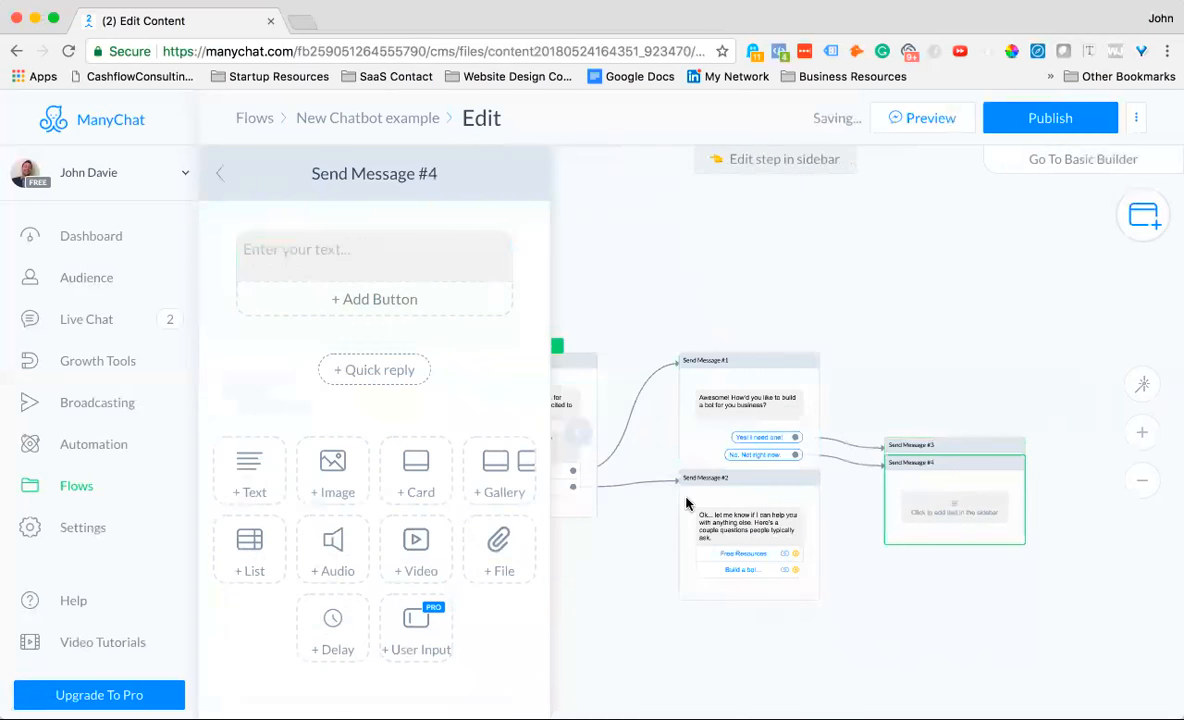
click(957, 514)
click(279, 250)
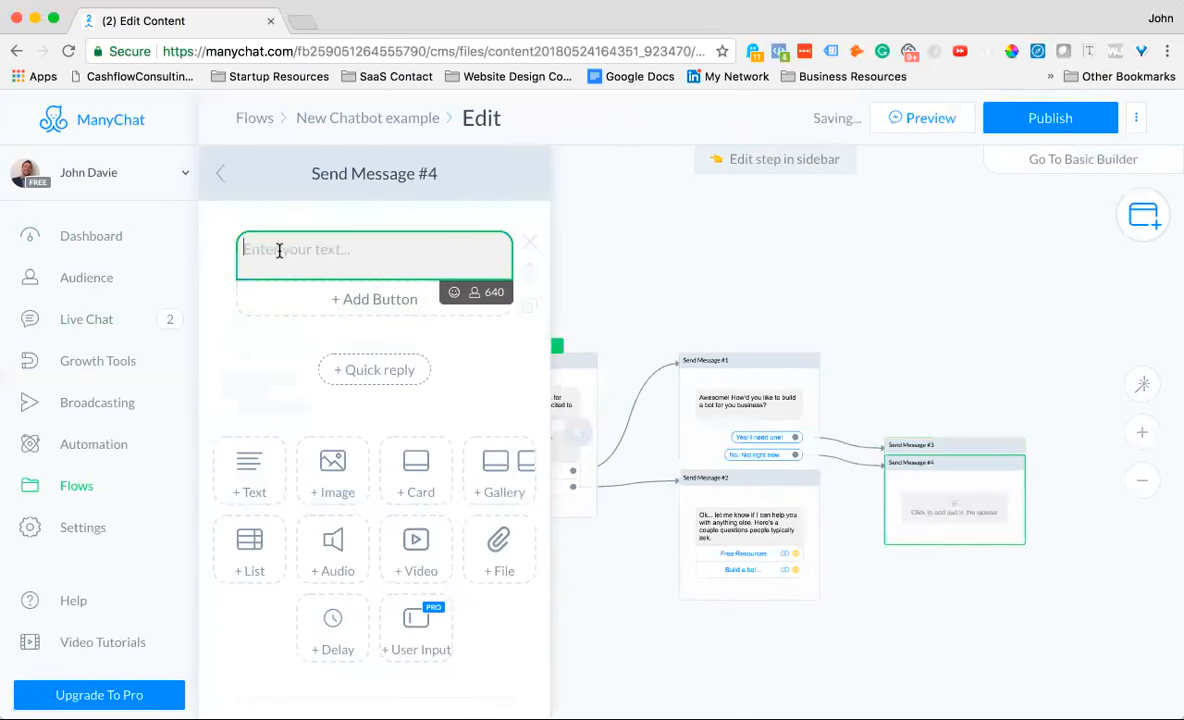
text(Ok.)
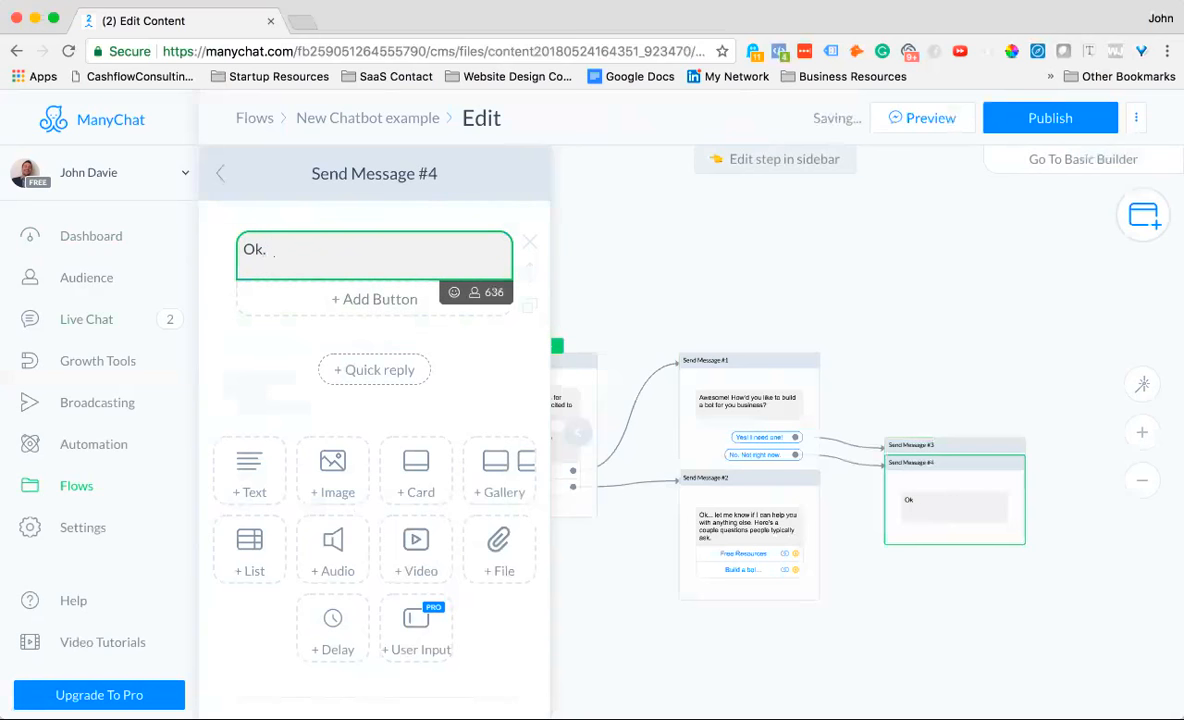
text( Is there anything I can help you with?)
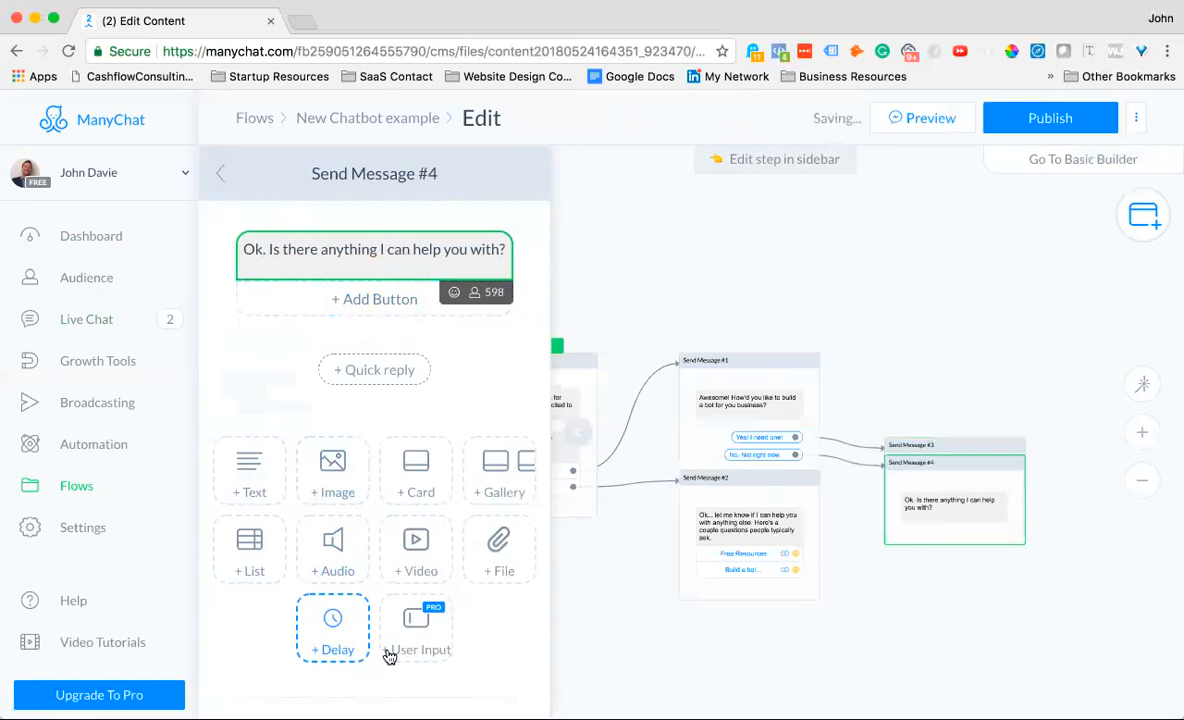
Step: Add a user input to Send Message #4 asking: "Enter a question below, and I'll get back to you as soon as possible."
click(408, 634)
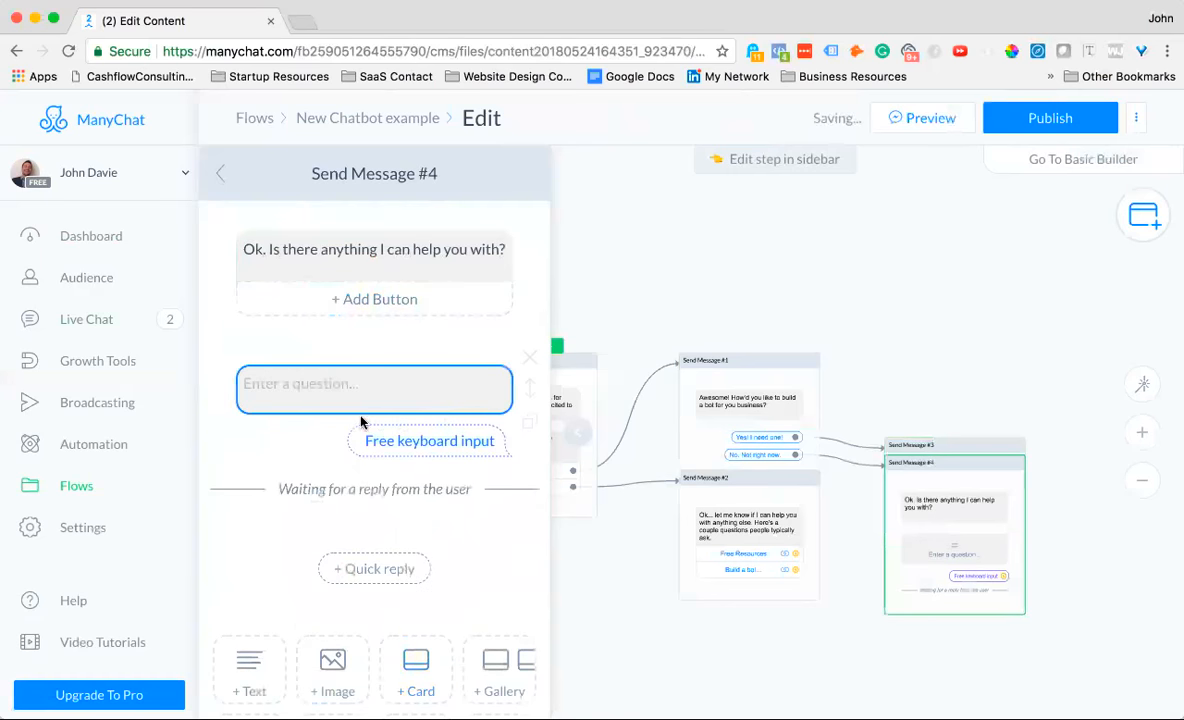
click(311, 398)
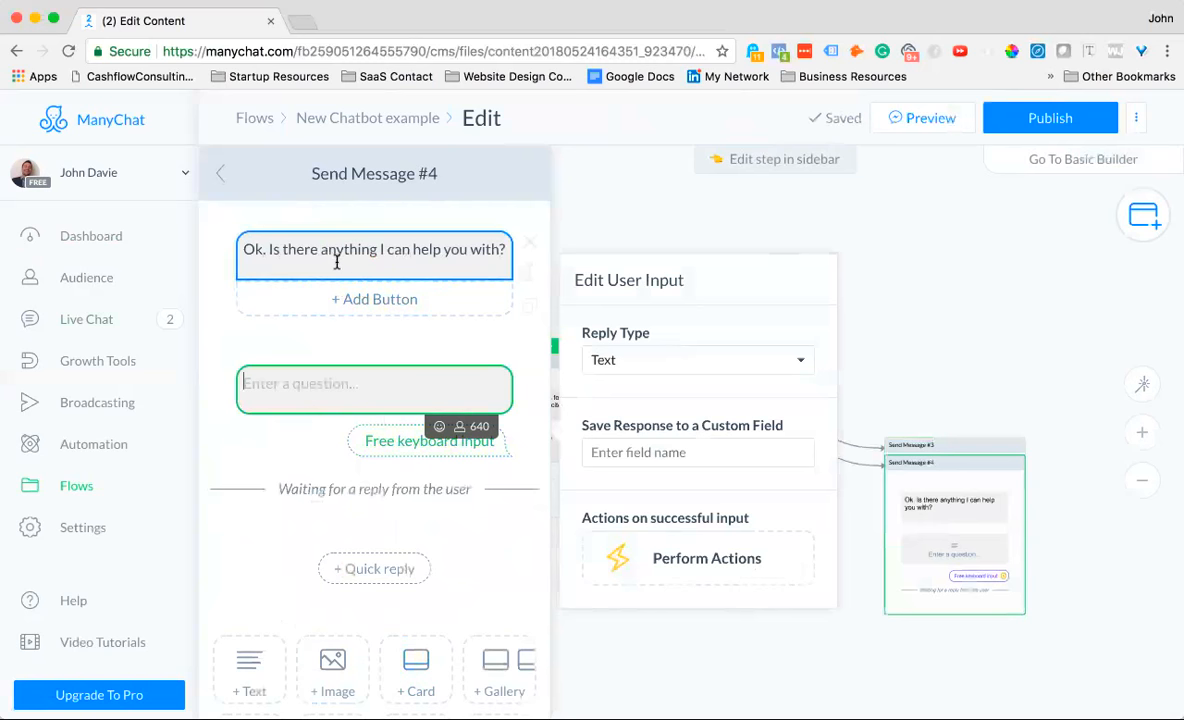
text(Enter)
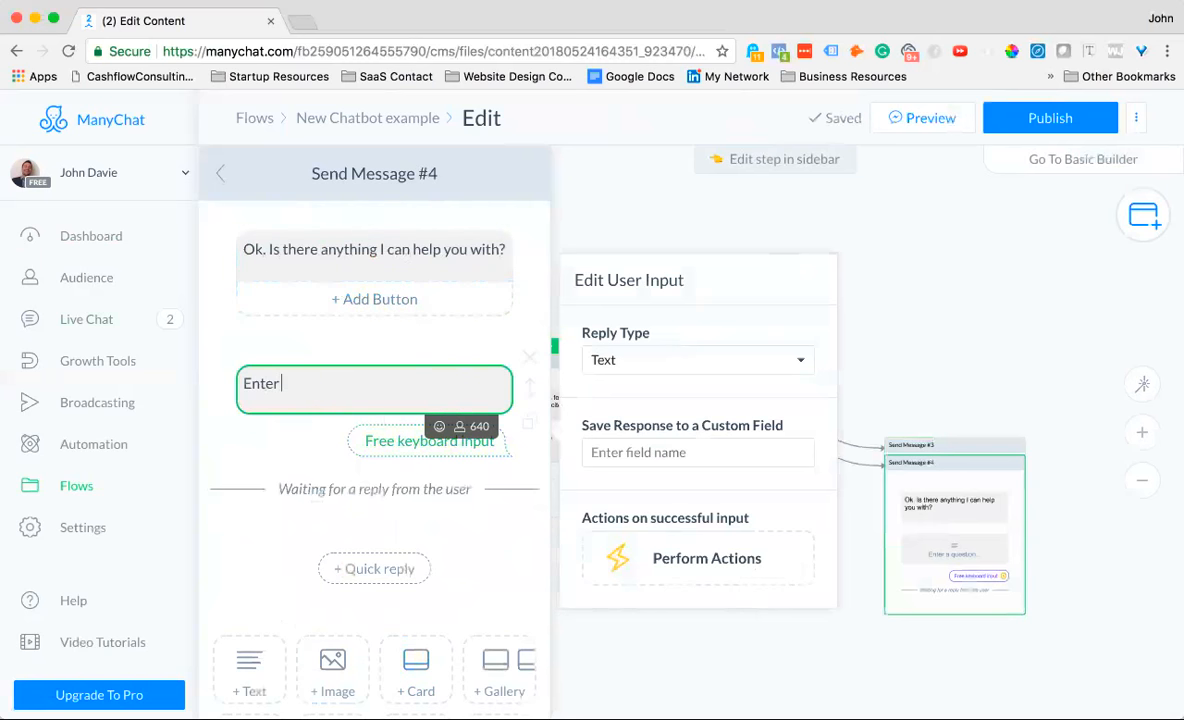
text( a questions)
key(BackSpace)
text(below, and)
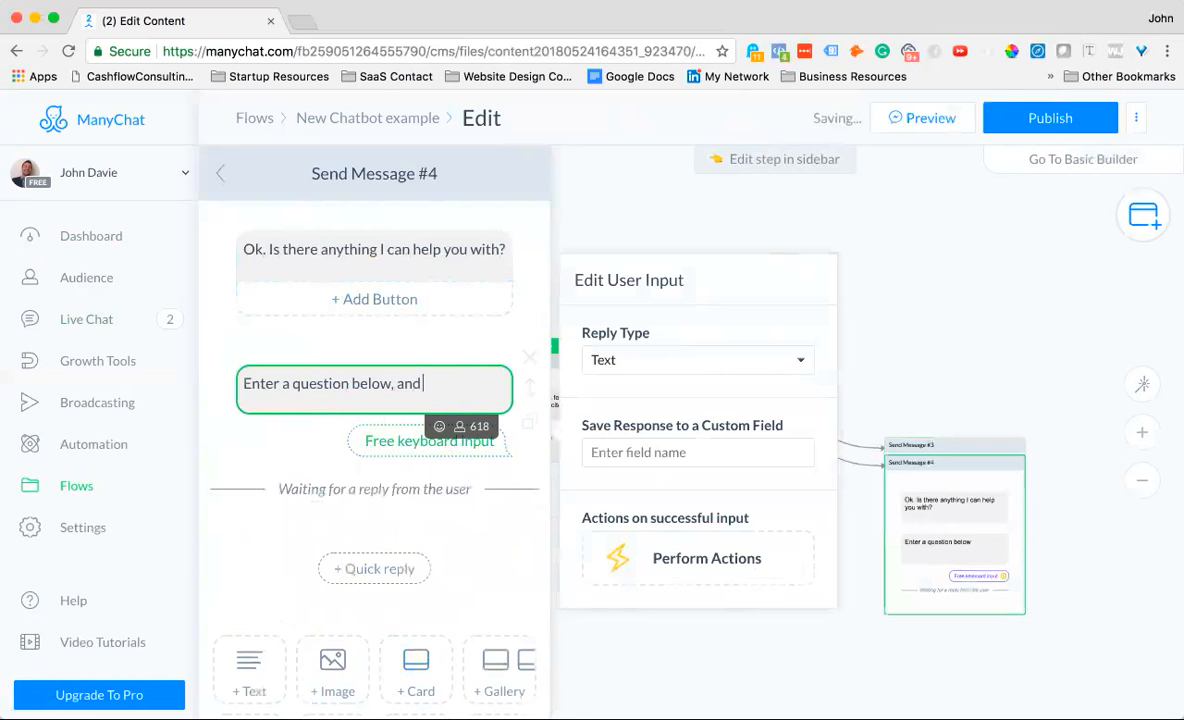
text( I'll get back to you )
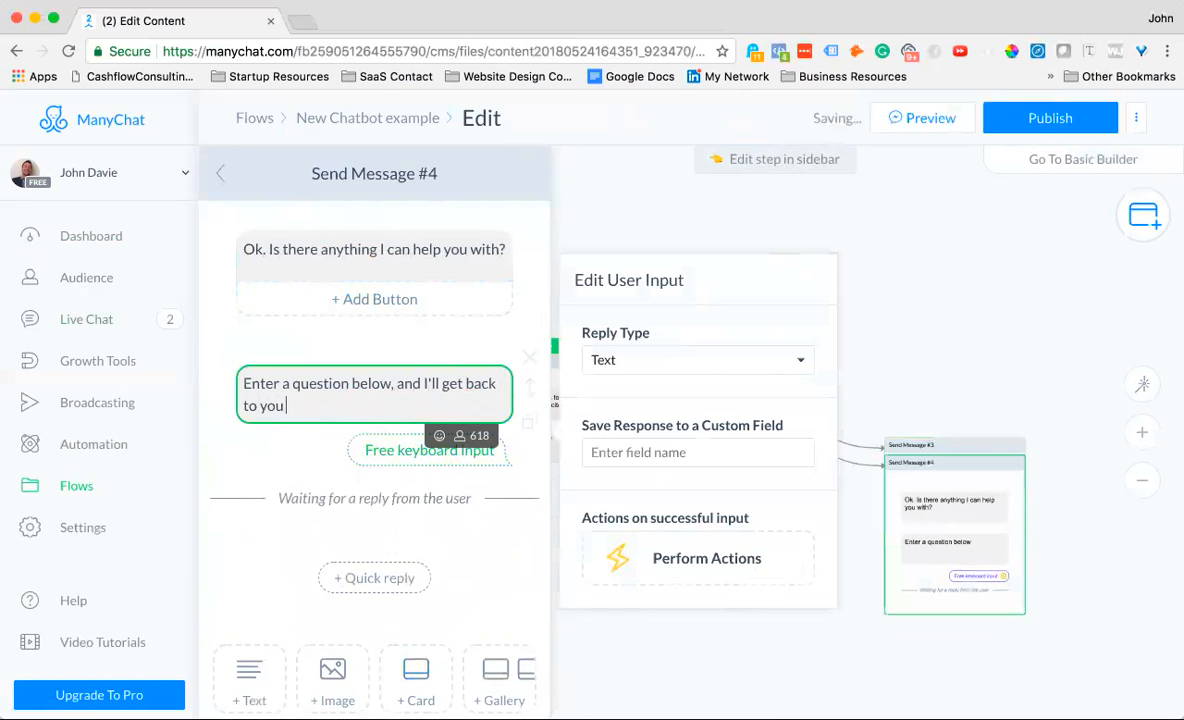
text(as soon as possible.)
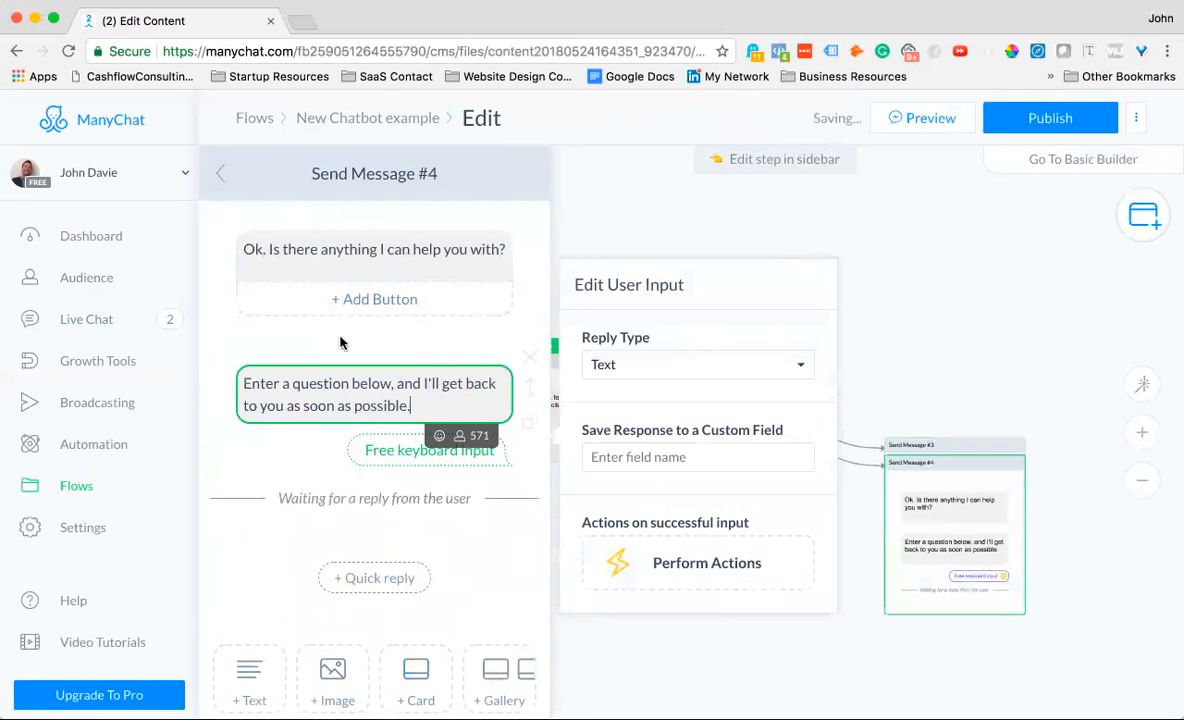
click(328, 348)
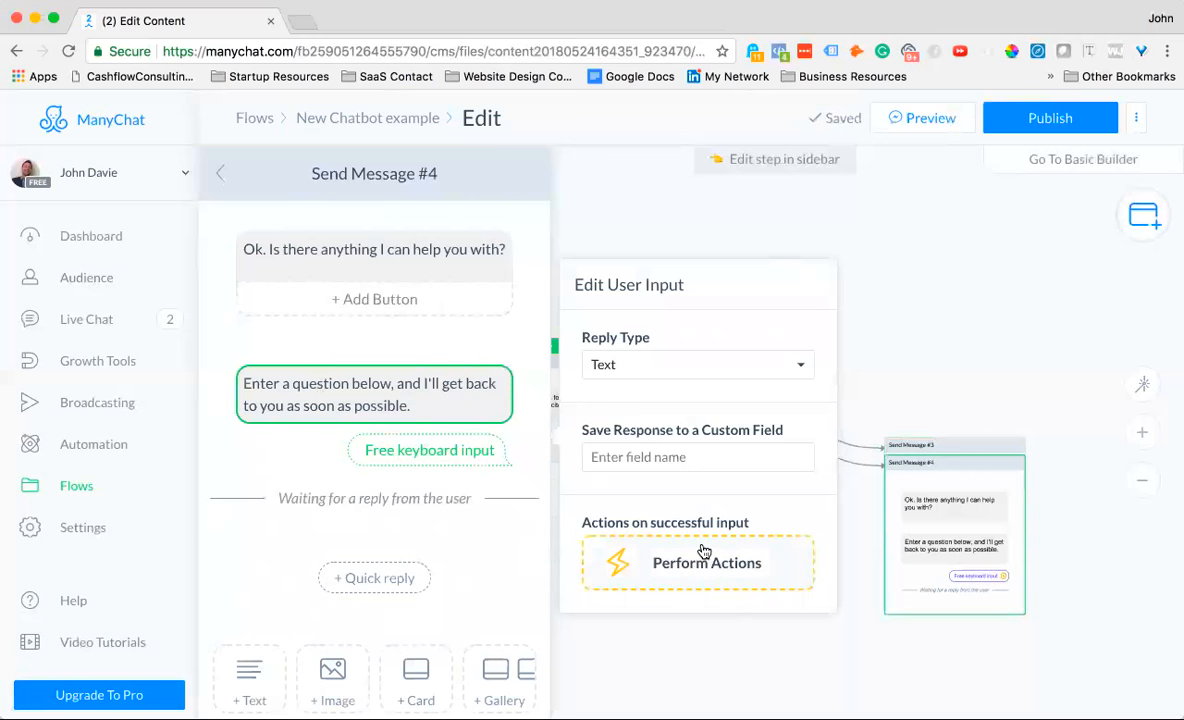
click(704, 551)
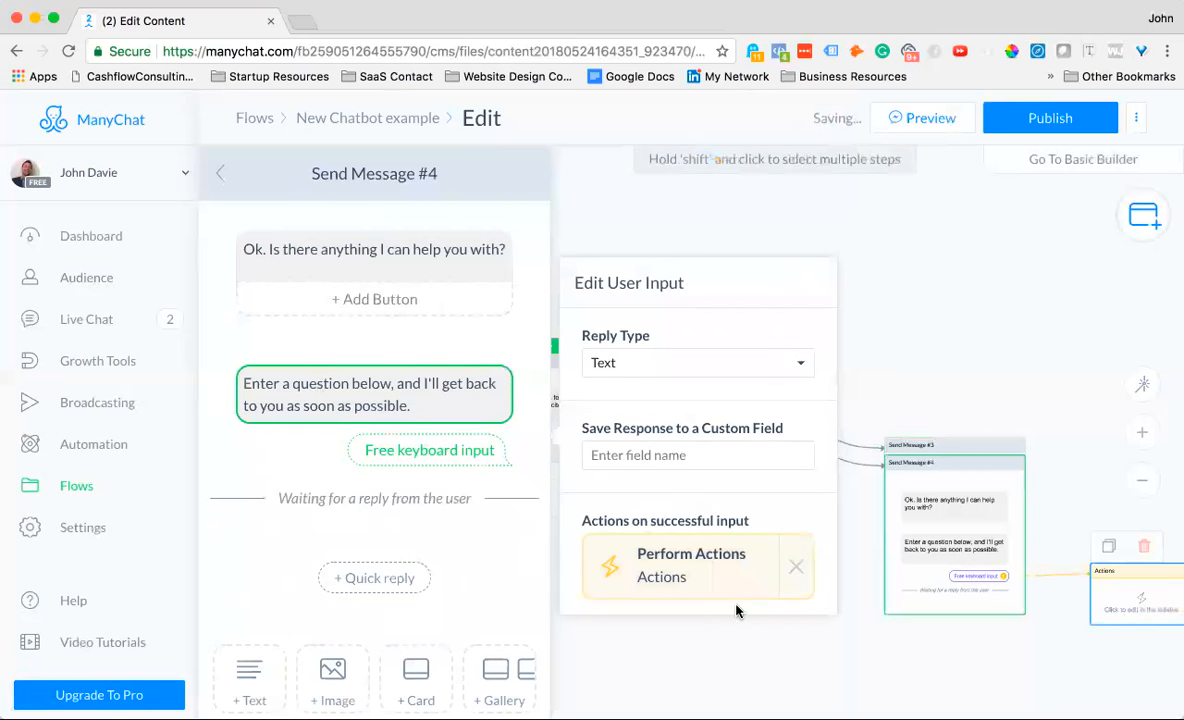
click(795, 567)
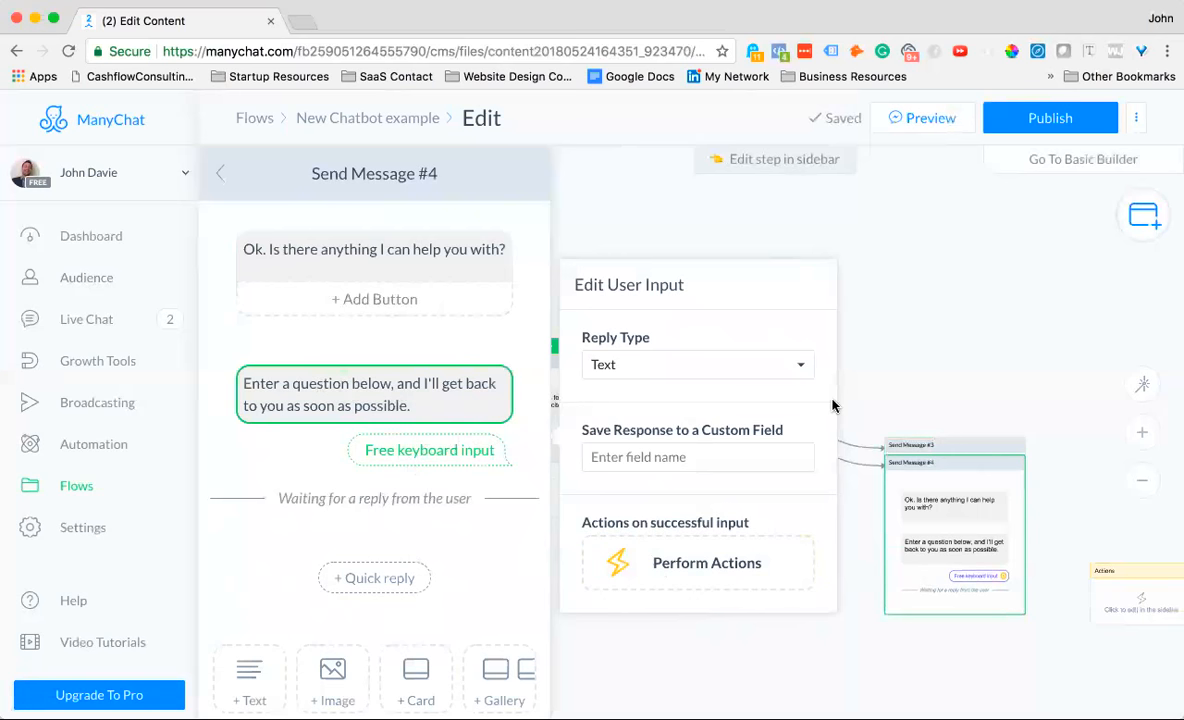
click(880, 310)
Step: Space out the flow by moving Send Message #3 well above Send Message #4 and Send Message #2 slightly lower beneath Send Message #1
drag(940, 444, 940, 312)
click(928, 375)
click(342, 254)
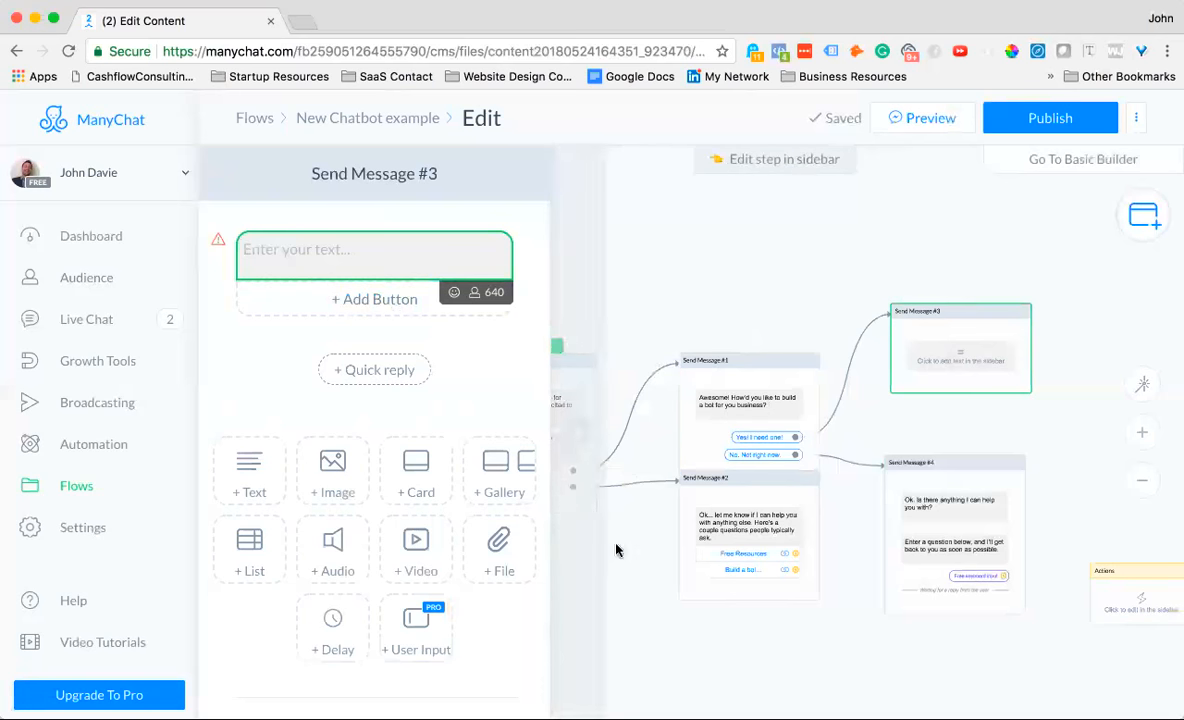
drag(695, 570, 778, 574)
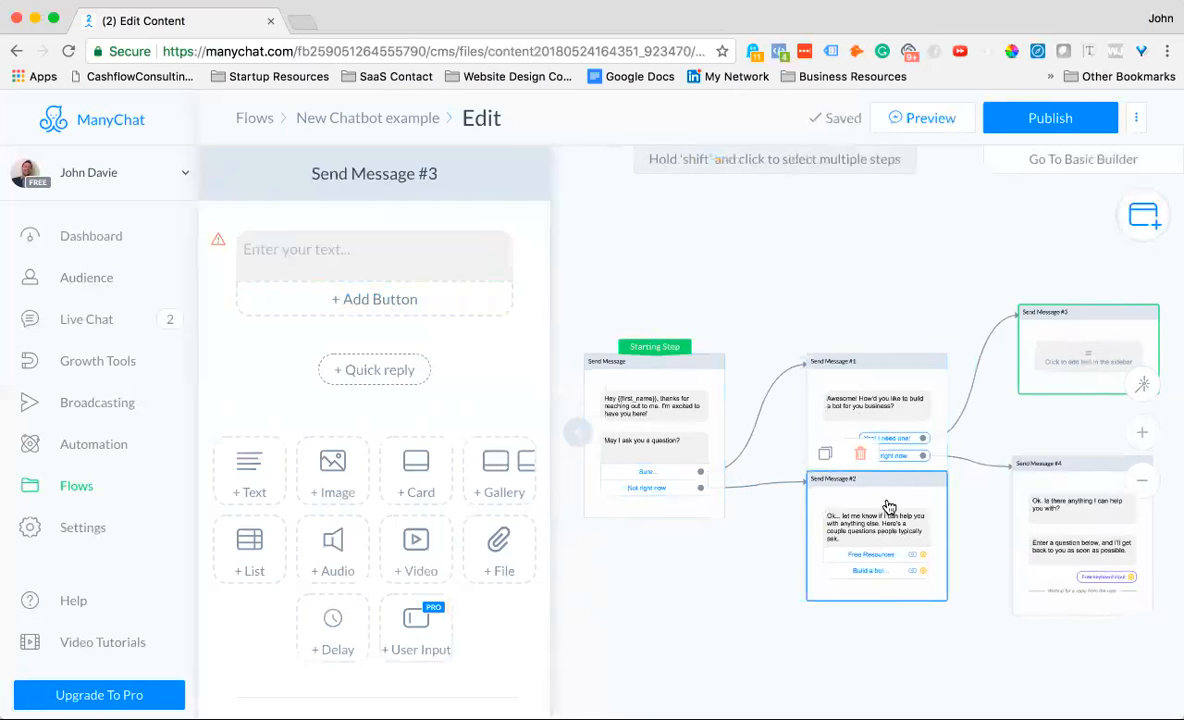
drag(851, 534, 851, 558)
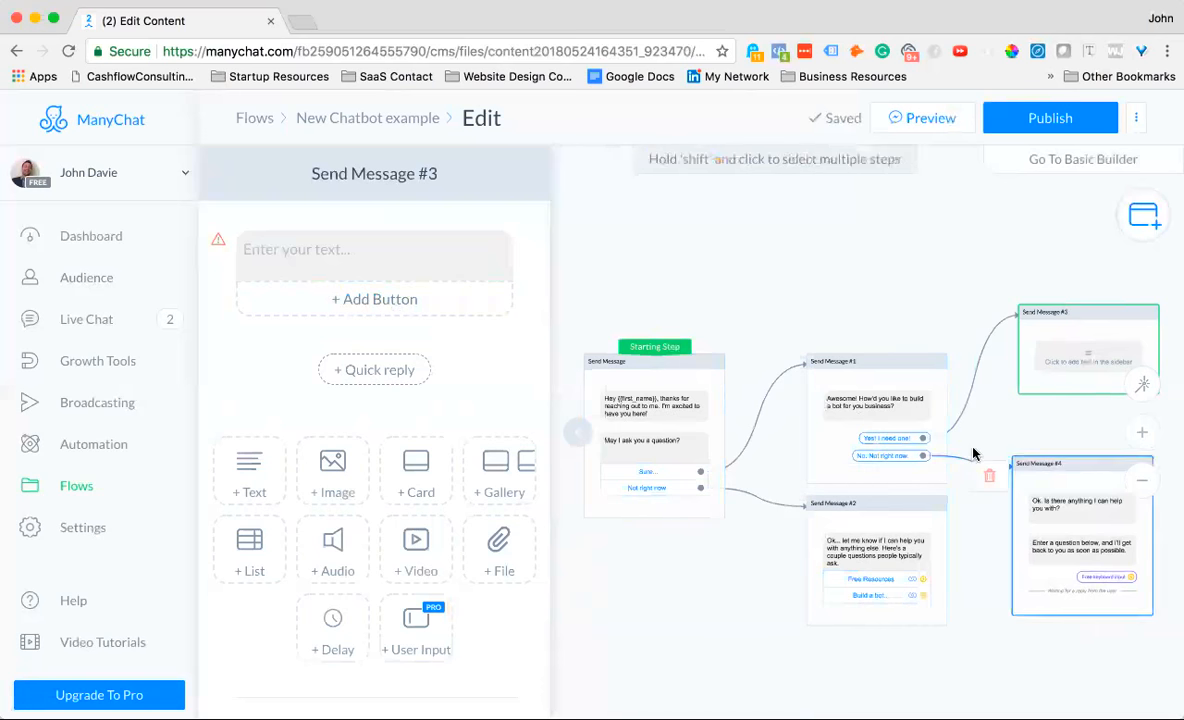
Step: Delete the unconnected Actions step beside Send Message #4 from the flow
scroll(990, 430, right, 5)
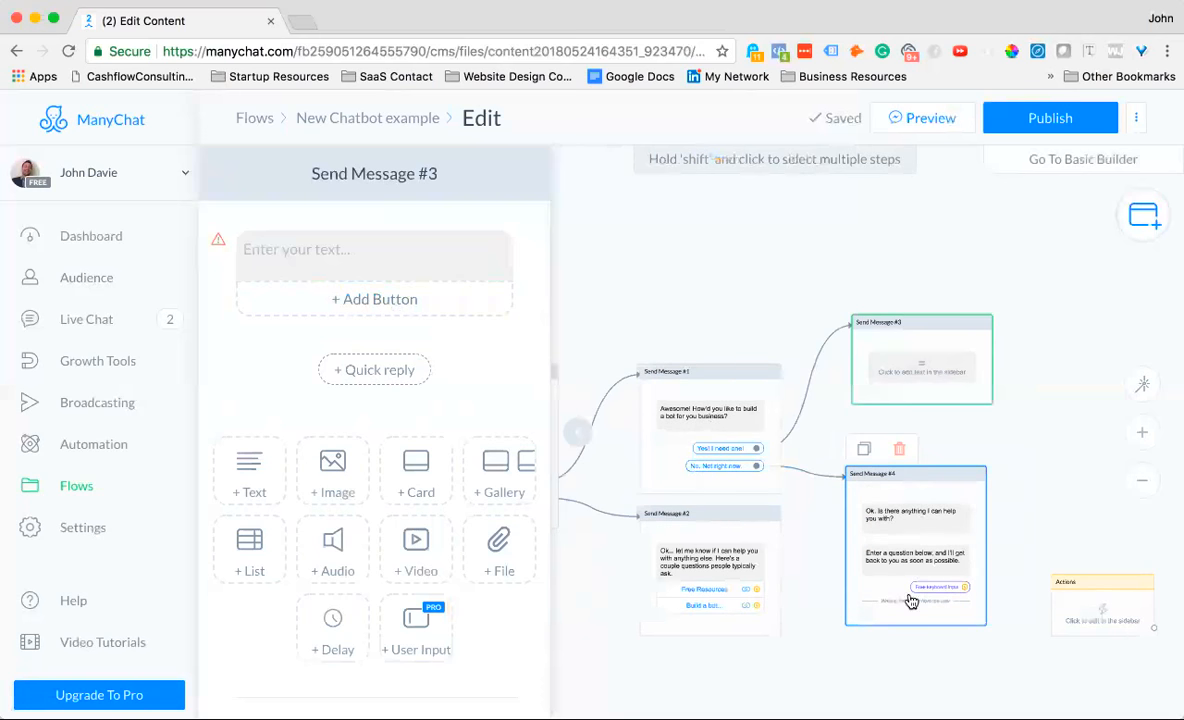
click(1104, 557)
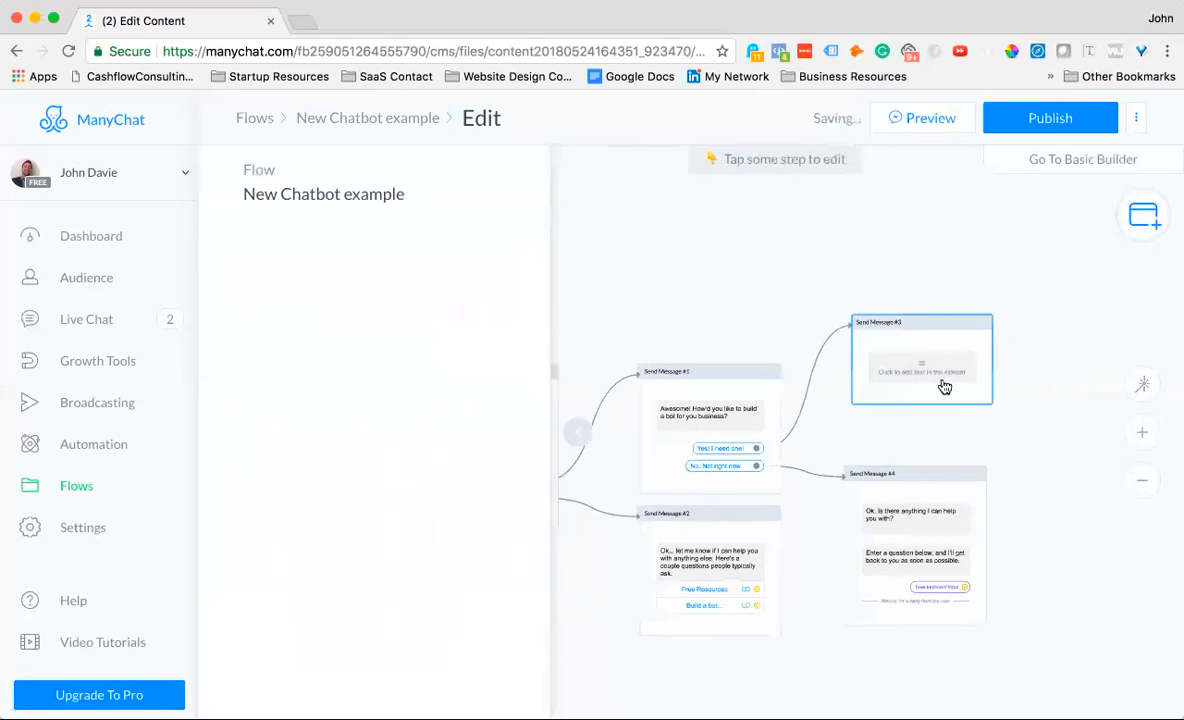
Step: Write in Send Message #3: "Fantastic! Would you like a Free Video showing you how to do one in less than 10 minutes for your business?"
click(911, 371)
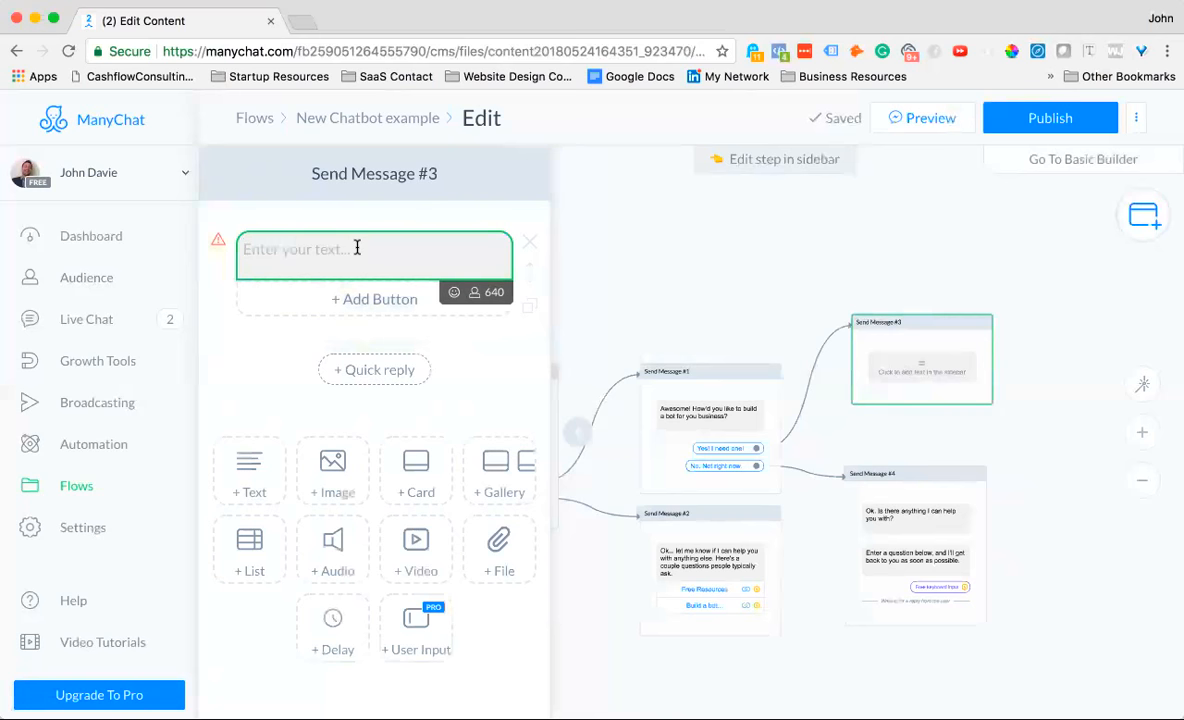
text(Fantastic! Woudl you)
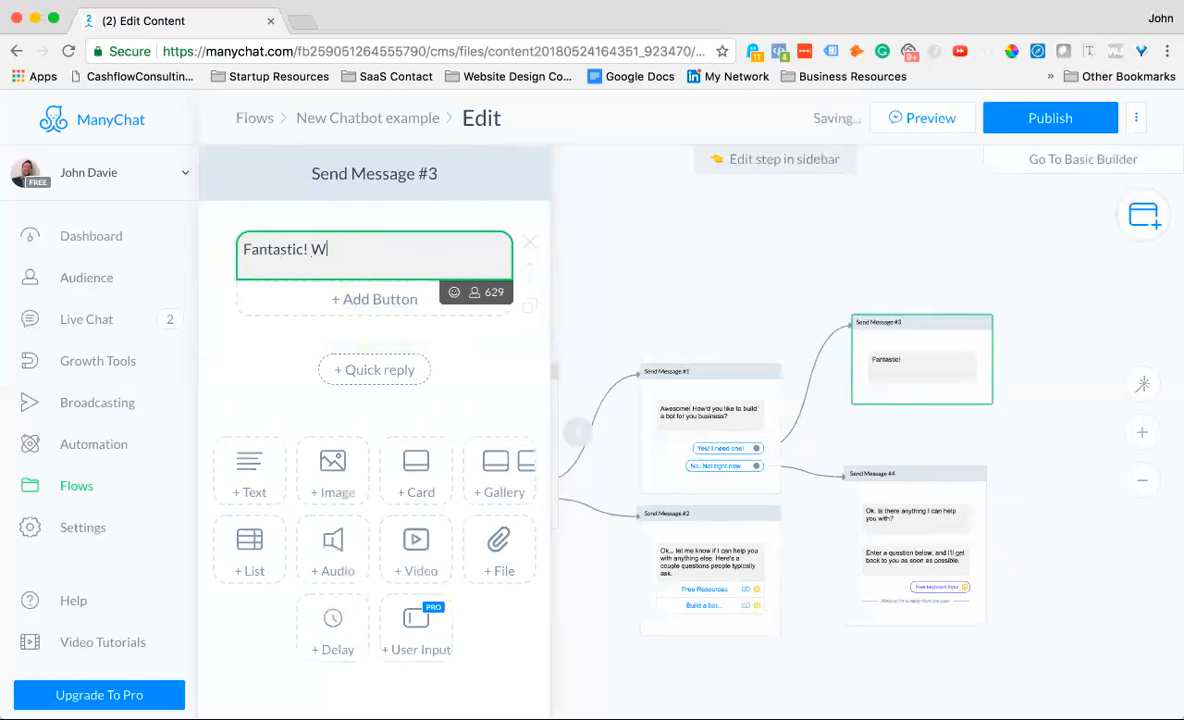
key(BackSpace)
key(BackSpace)
key(BackSpace)
text(ld you like a free)
key(BackSpace)
key(BackSpace)
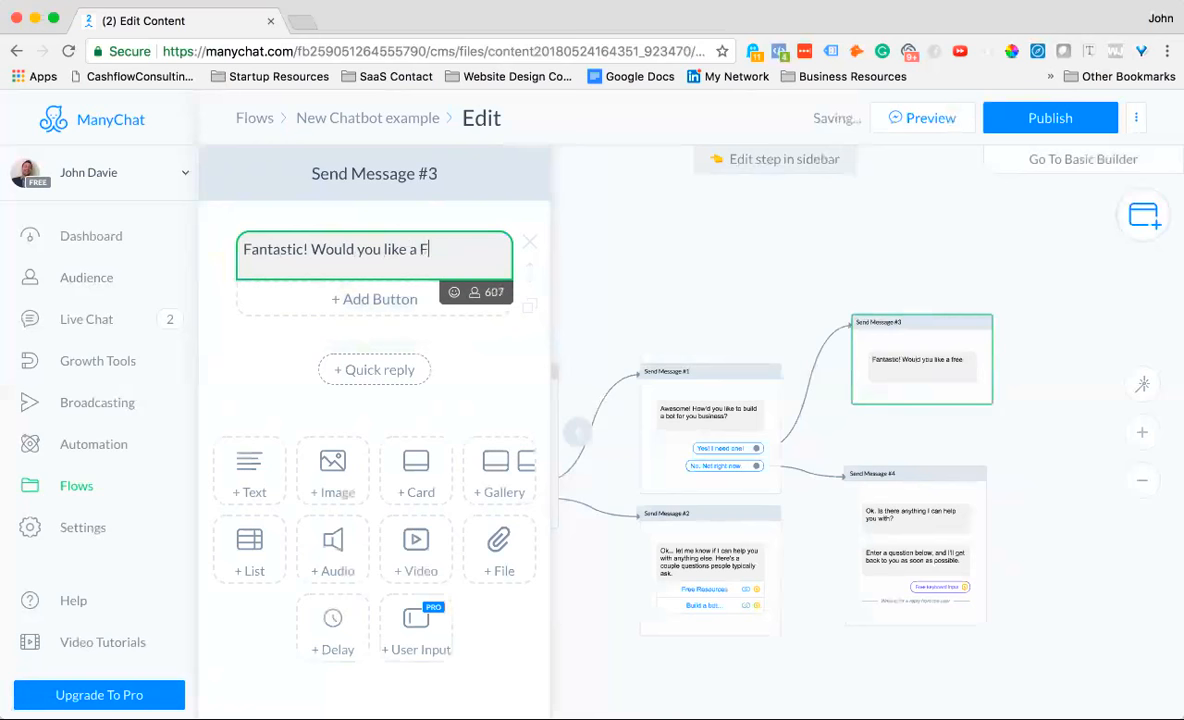
text(ee Video showing you how t)
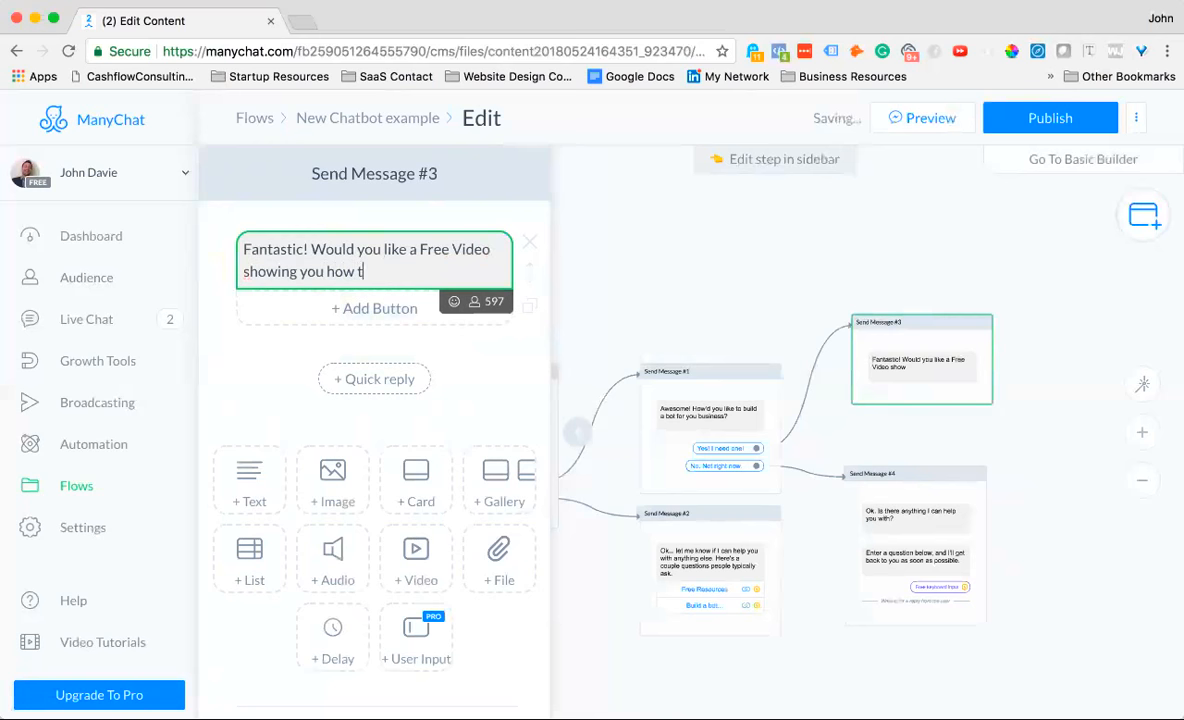
text(o do one in less than 1)
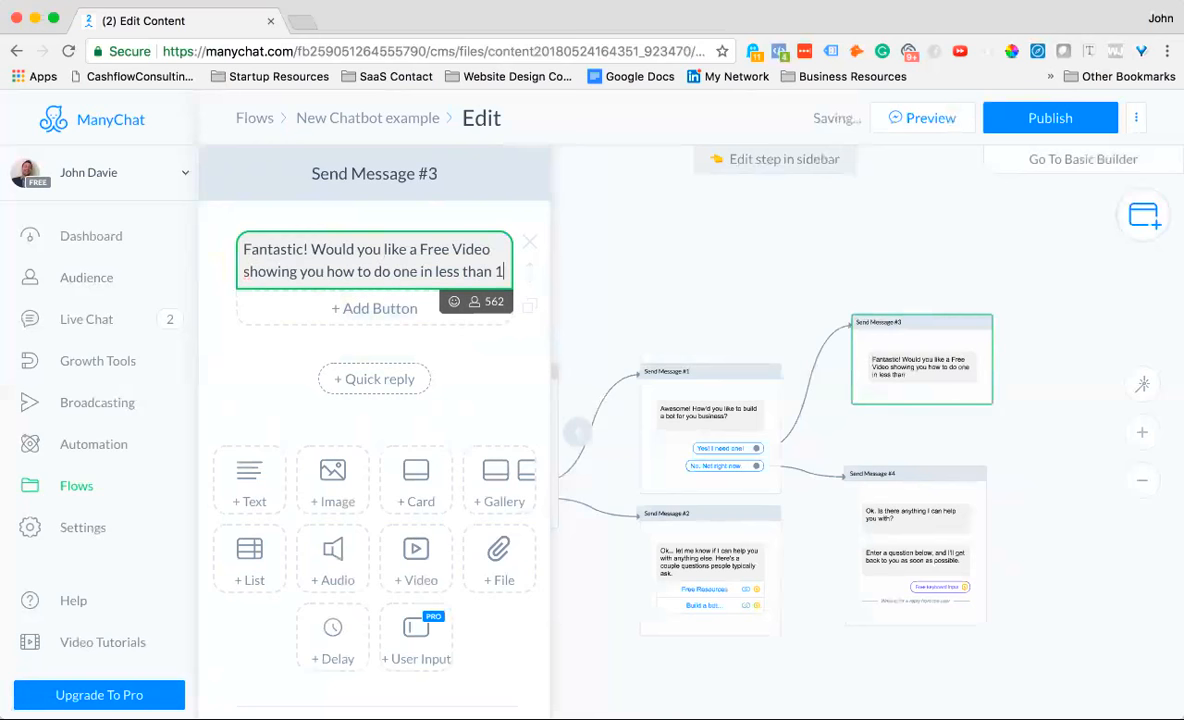
text(0 minutes for your business?)
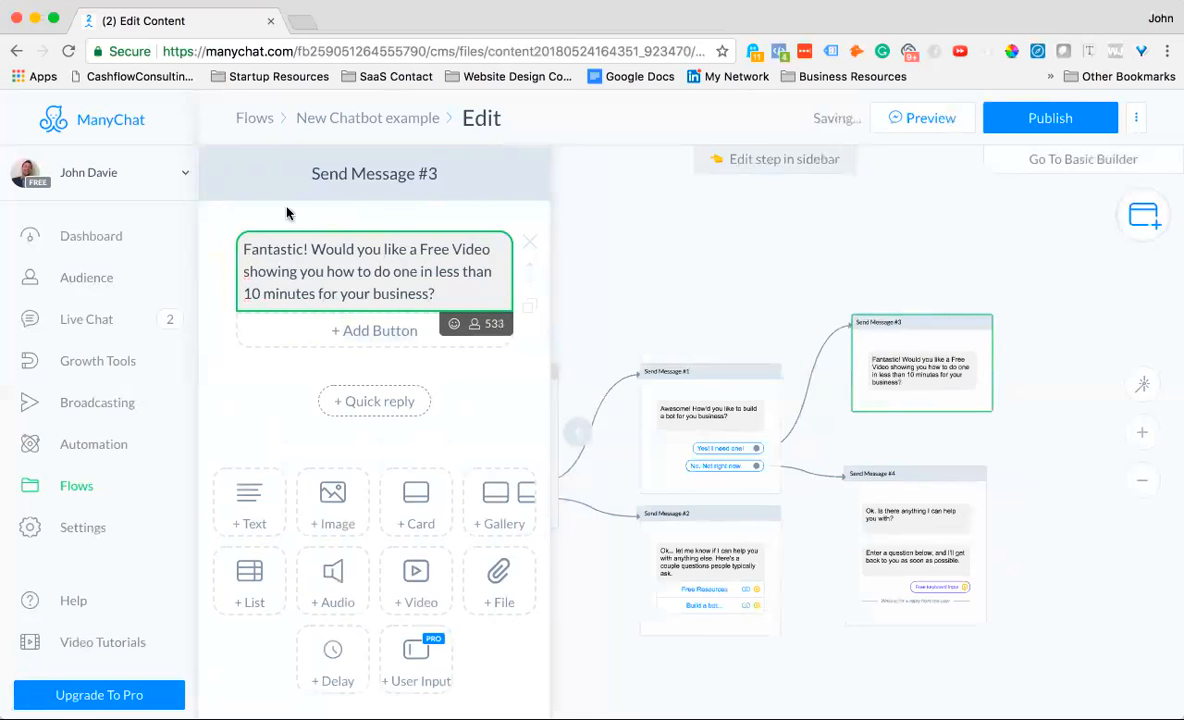
Step: Add a quick reply titled "Absolutely!" to Send Message #3 that sends a new message
click(365, 399)
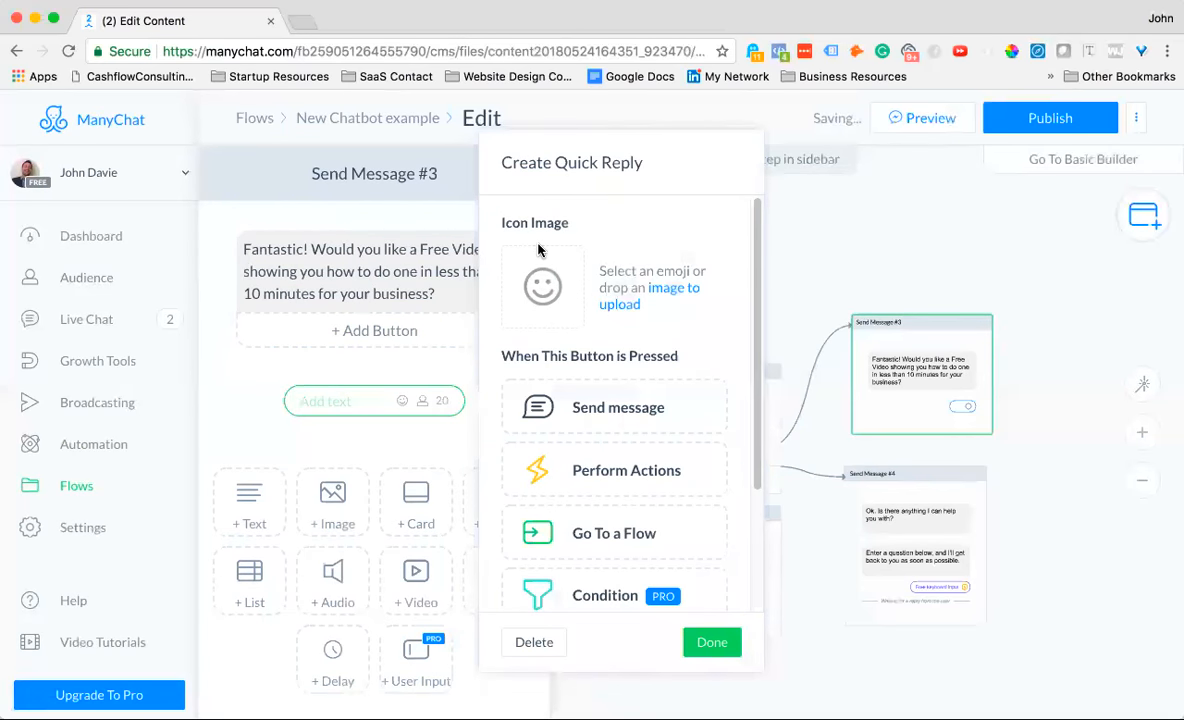
text(Absolutely!)
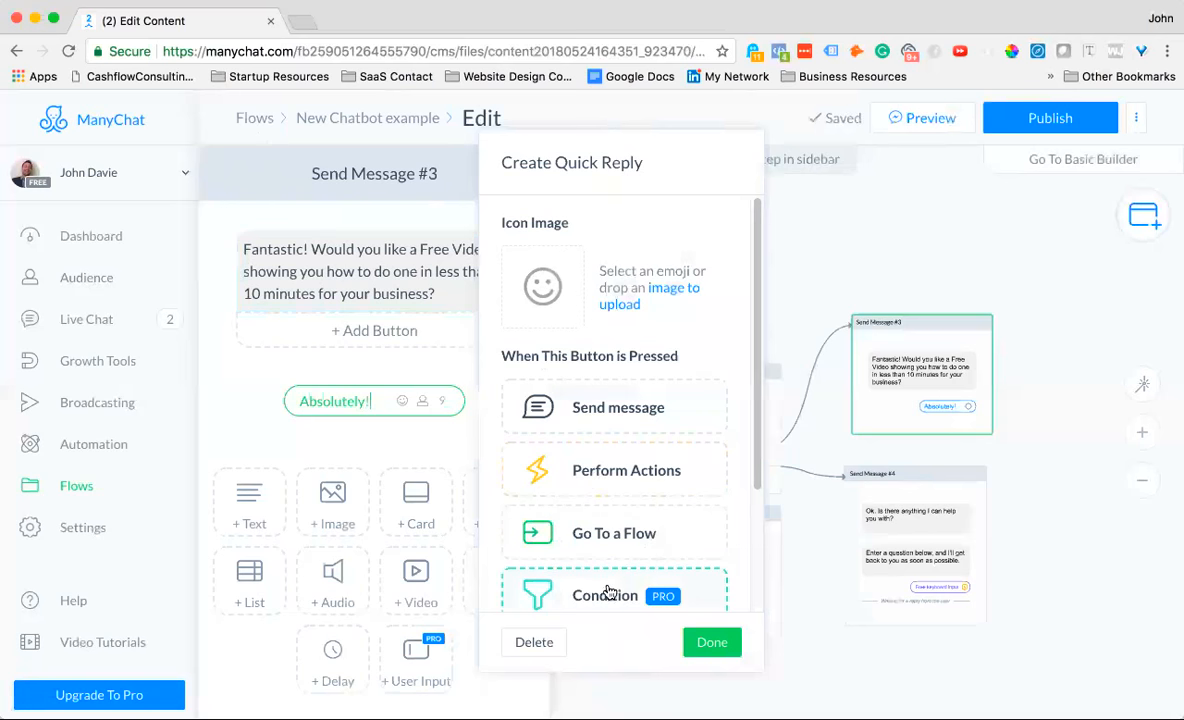
scroll(602, 497, down, 3)
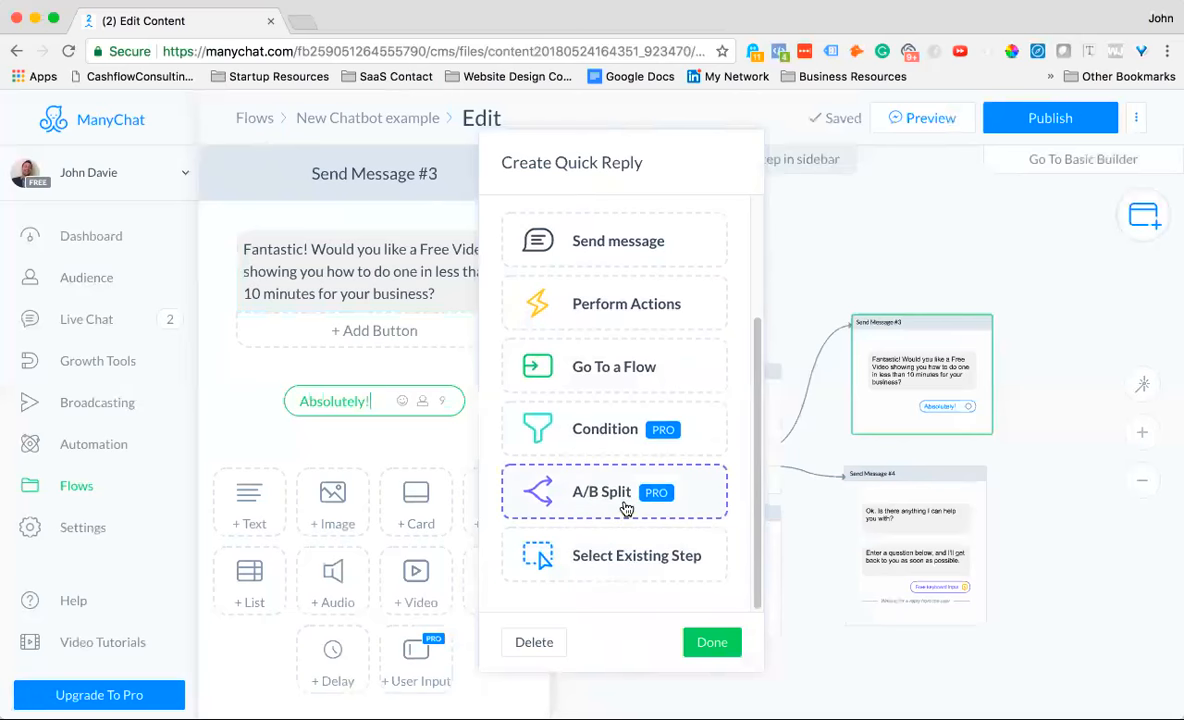
scroll(552, 505, up, 3)
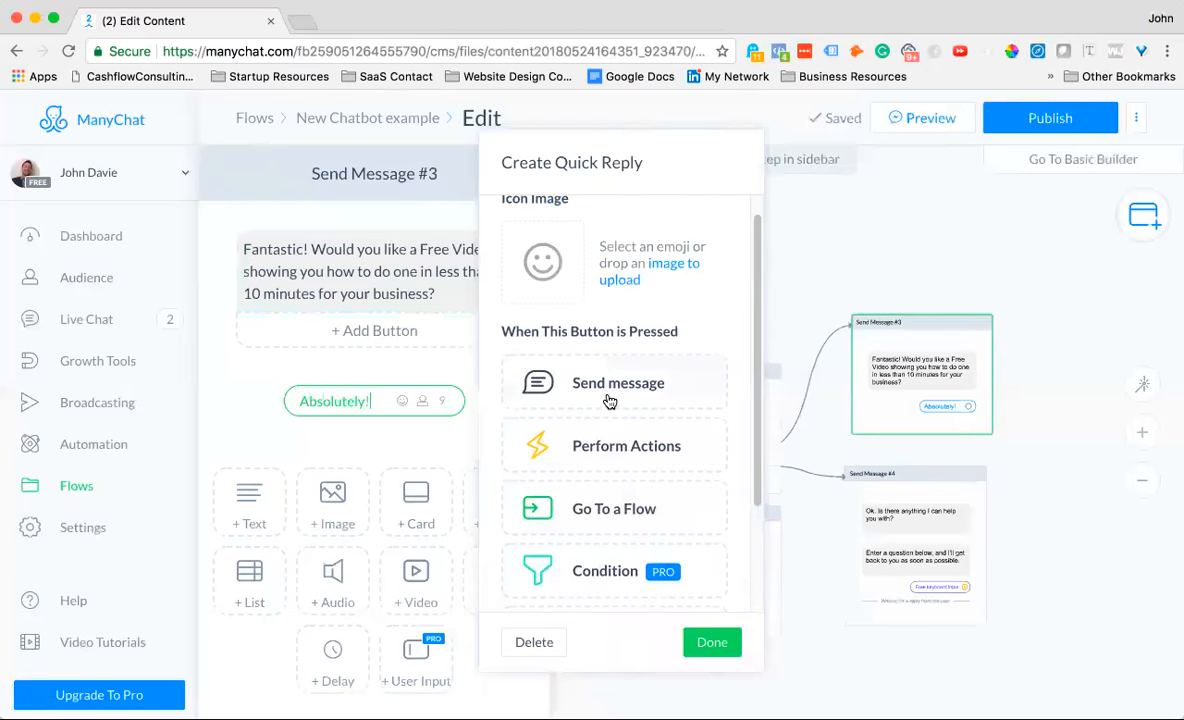
scroll(616, 436, down, 3)
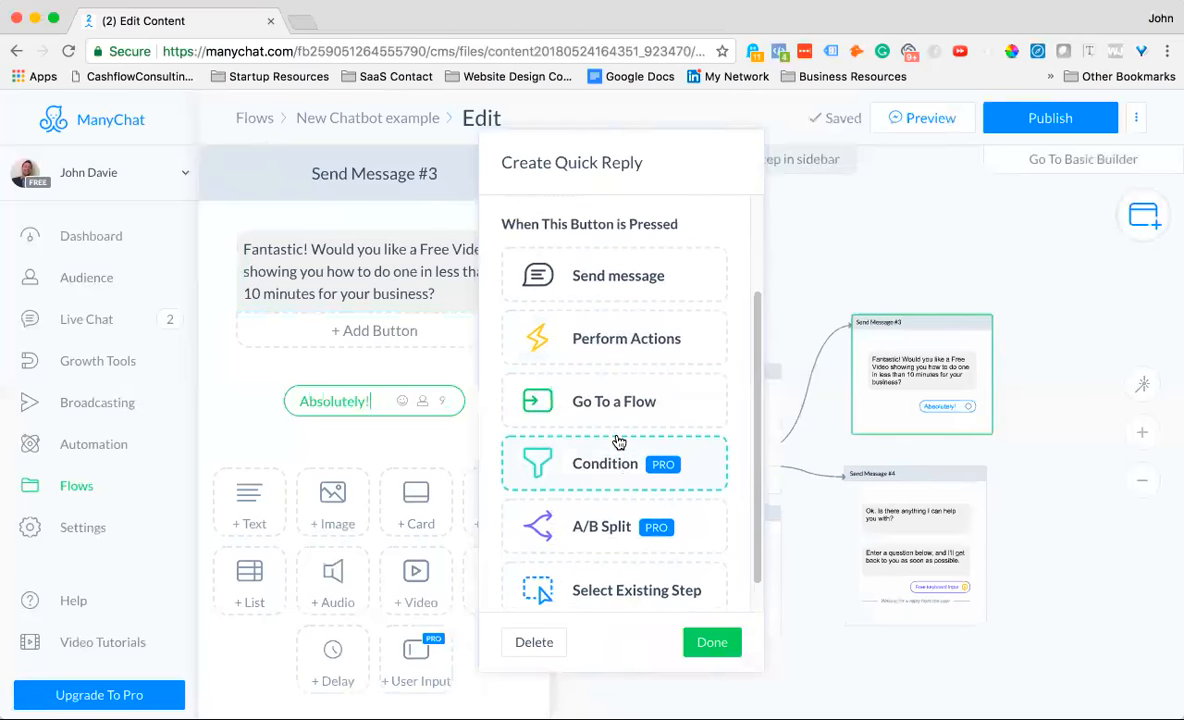
click(608, 274)
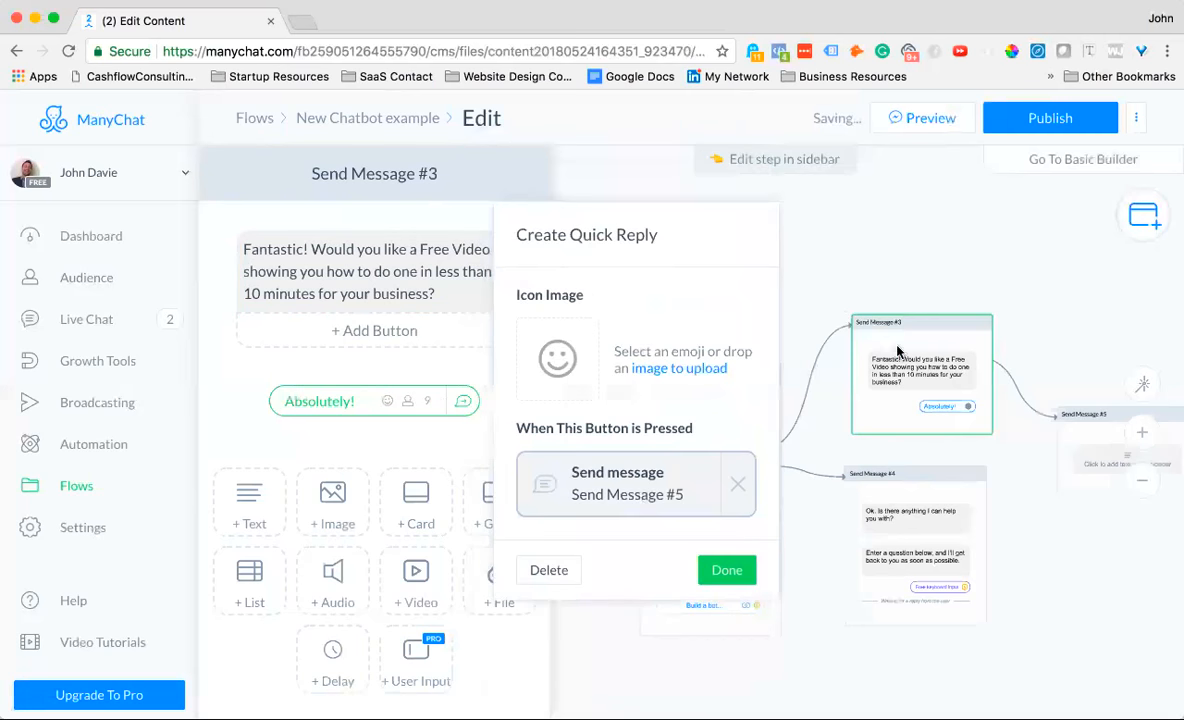
Step: Write in Send Message #5: "Cool! Just one last thing and I'll send the video. Can you please click the button below and enter your information?"
click(650, 490)
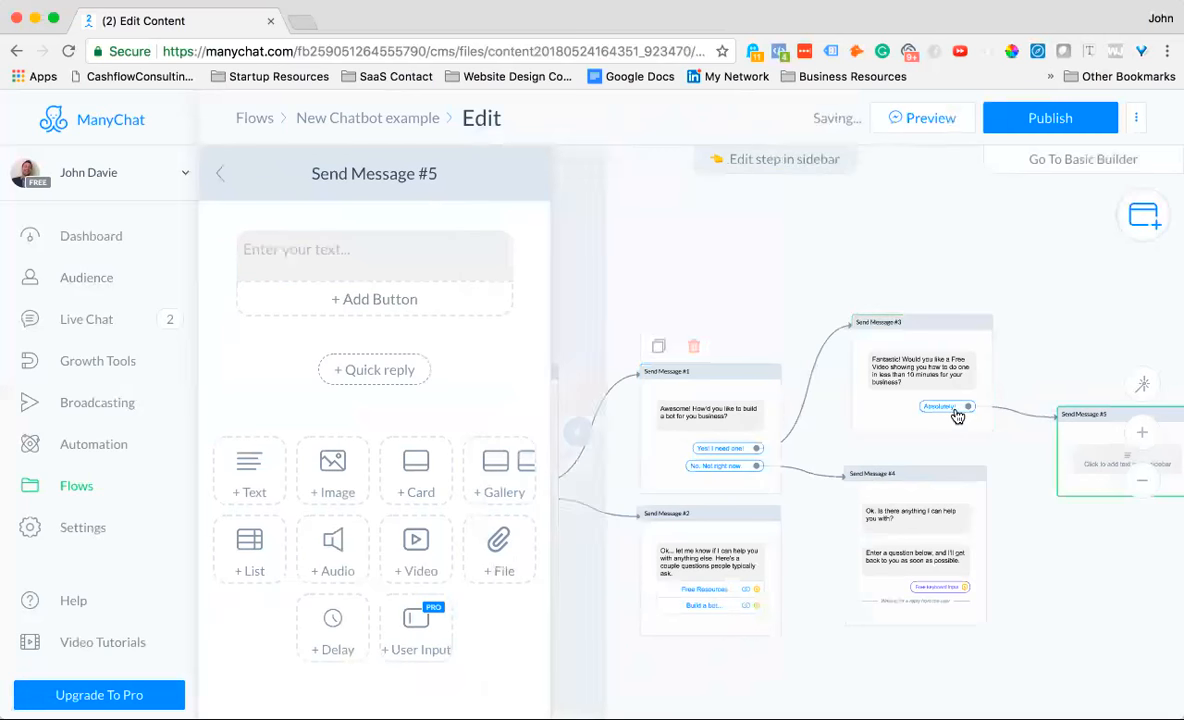
click(385, 249)
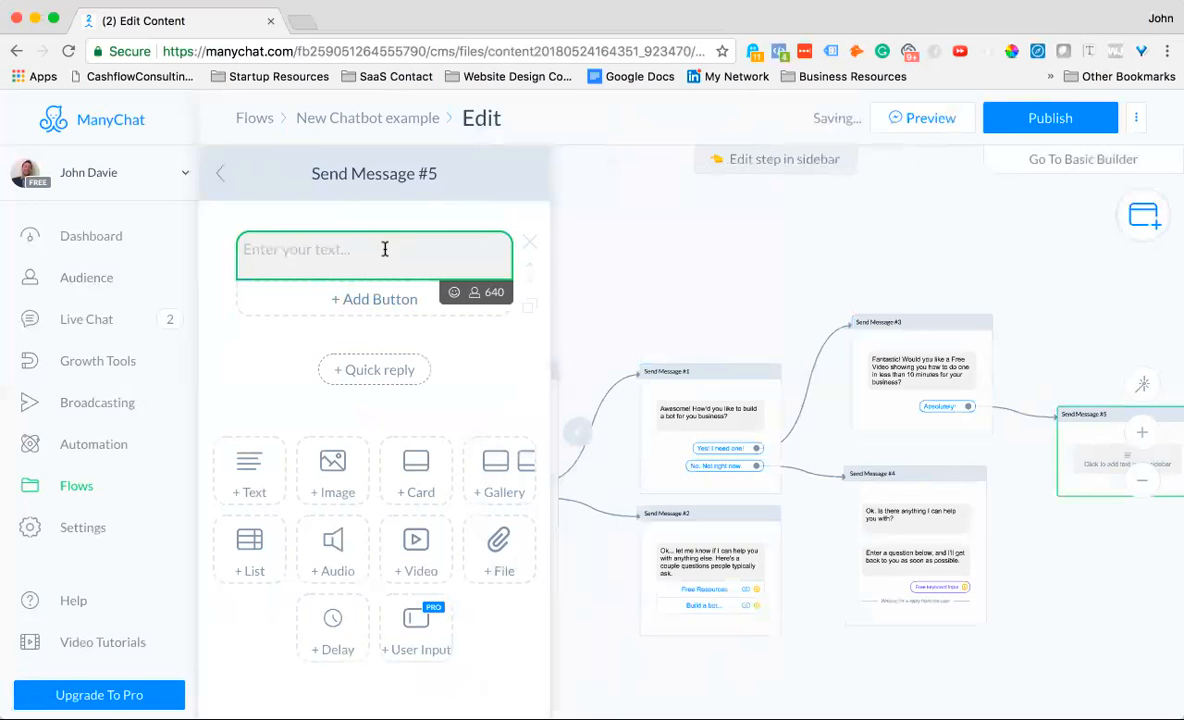
text(G)
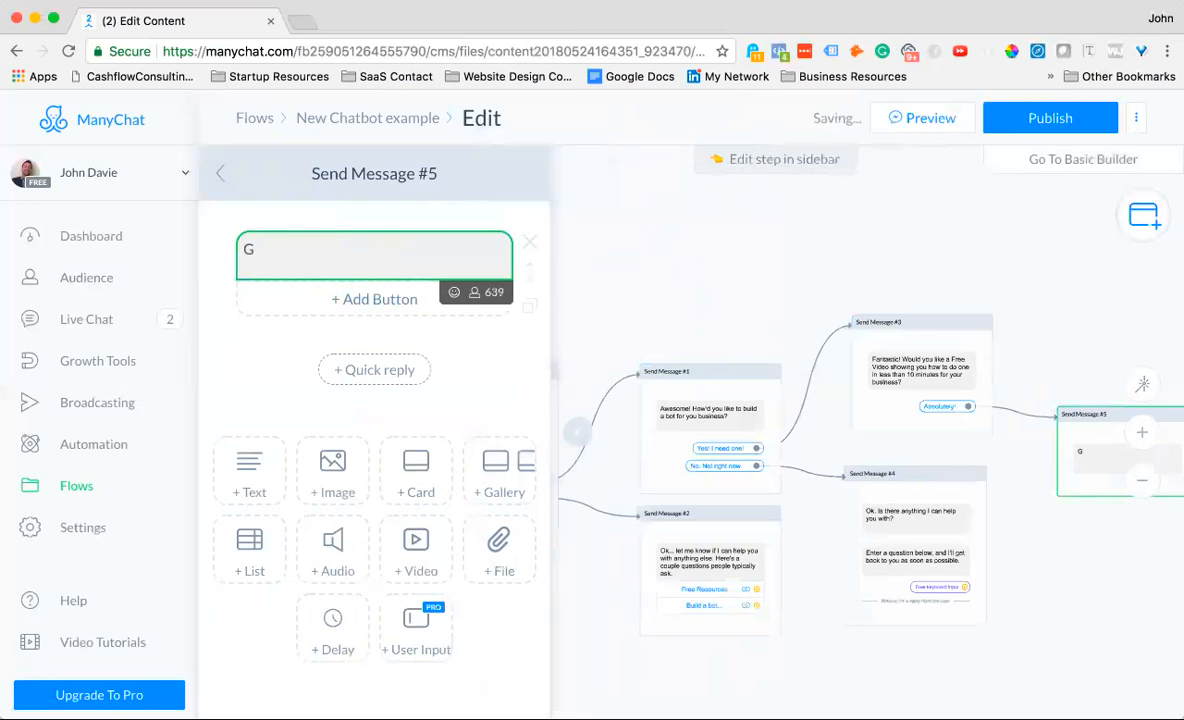
key(BackSpace)
text(Love)
key(BackSpace)
key(BackSpace)
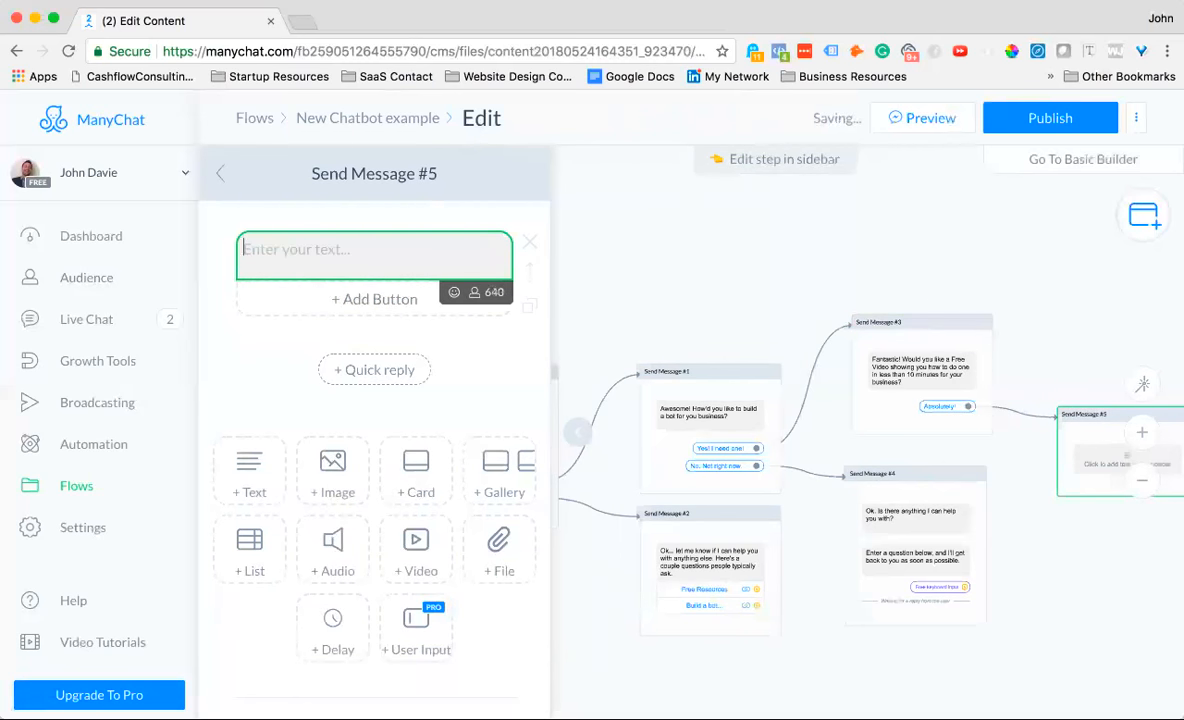
text(Cool! Just one l)
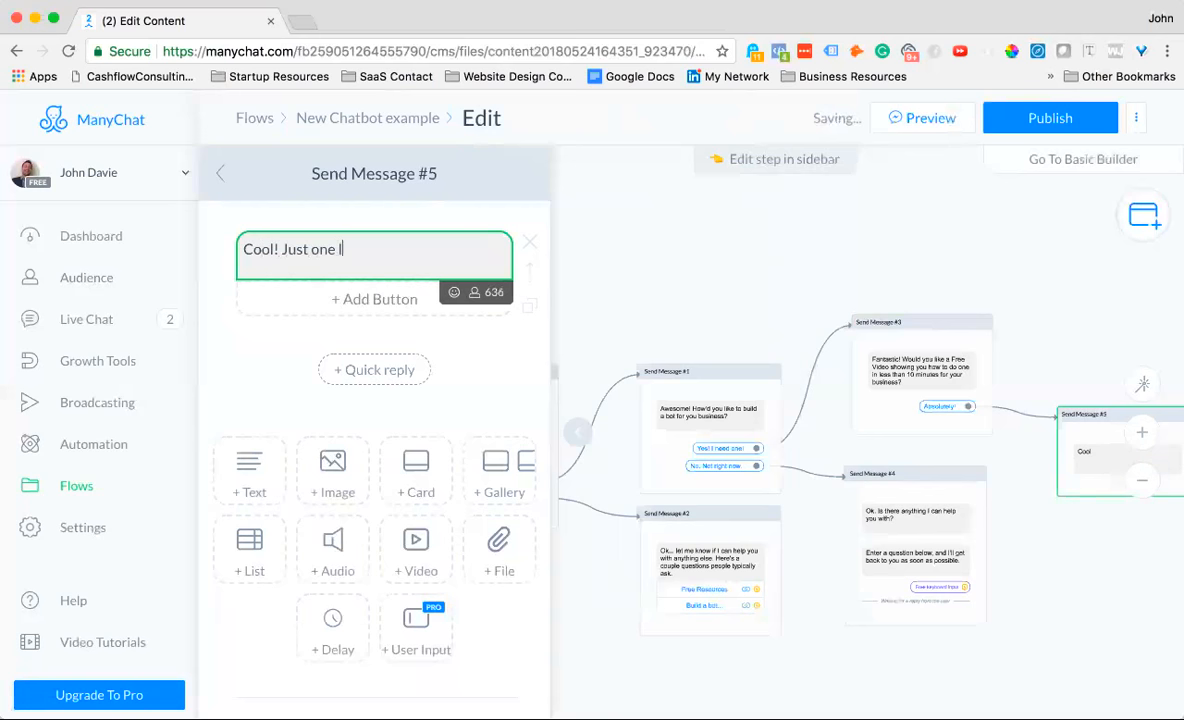
text(ast thing and I)
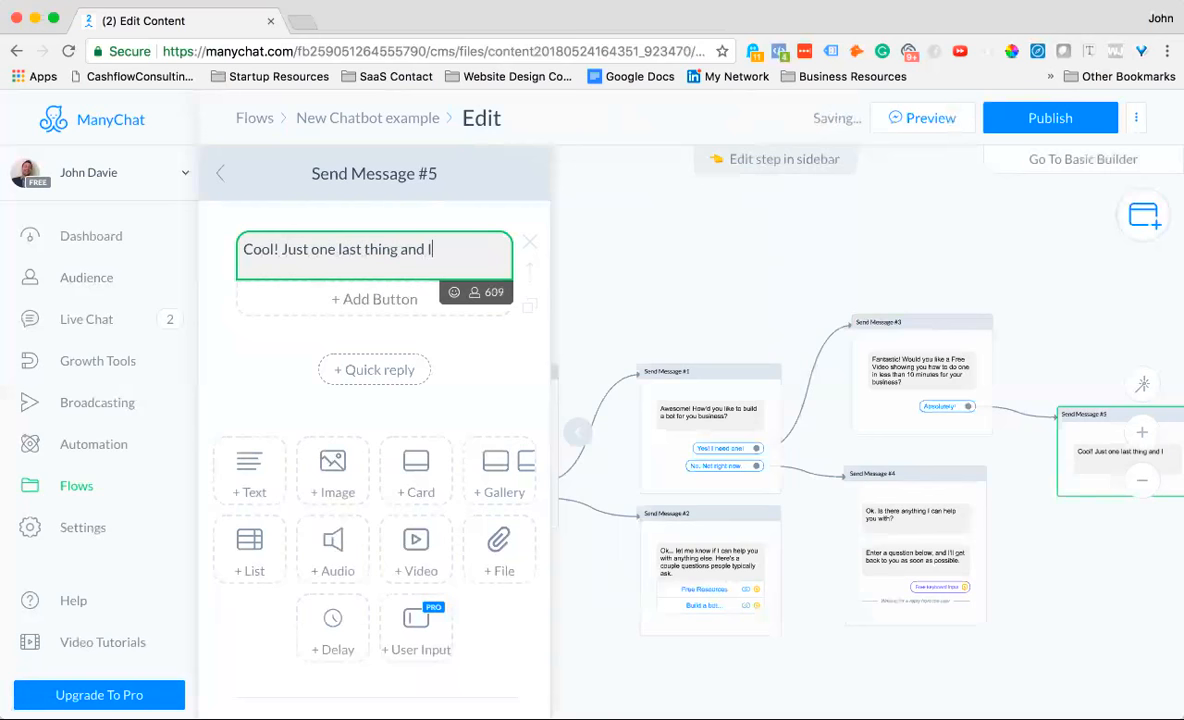
text(the vide)
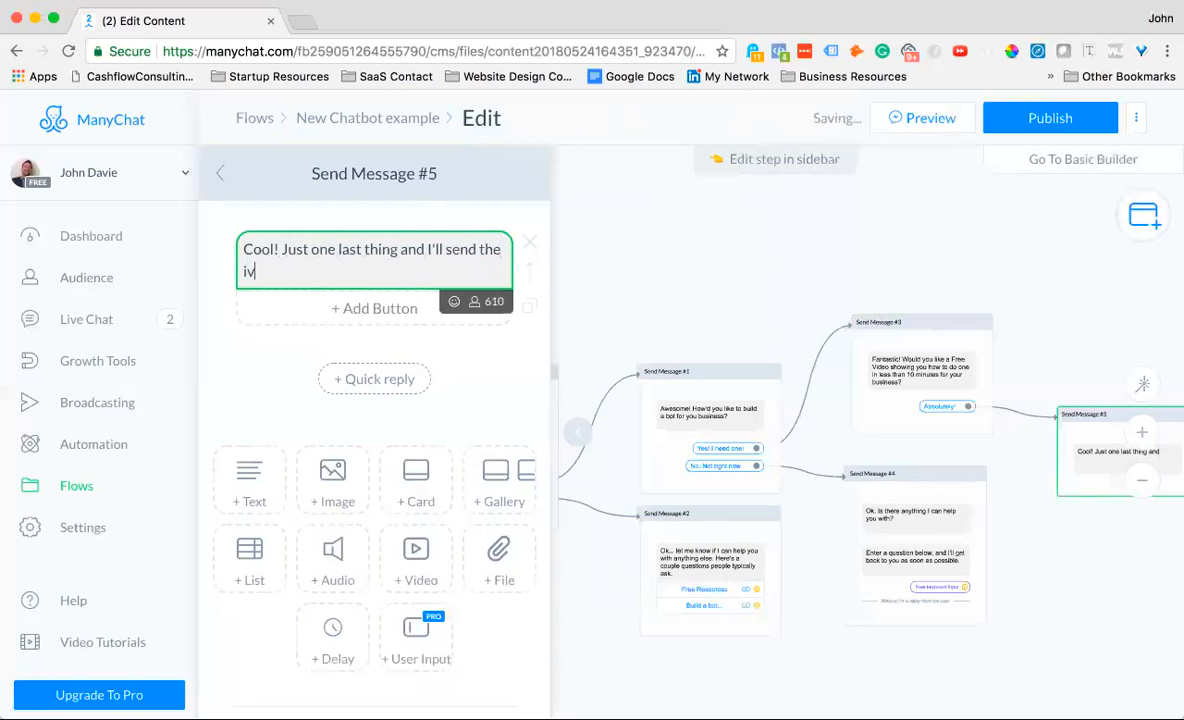
text(o. Can yo uplease)
key(BackSpace)
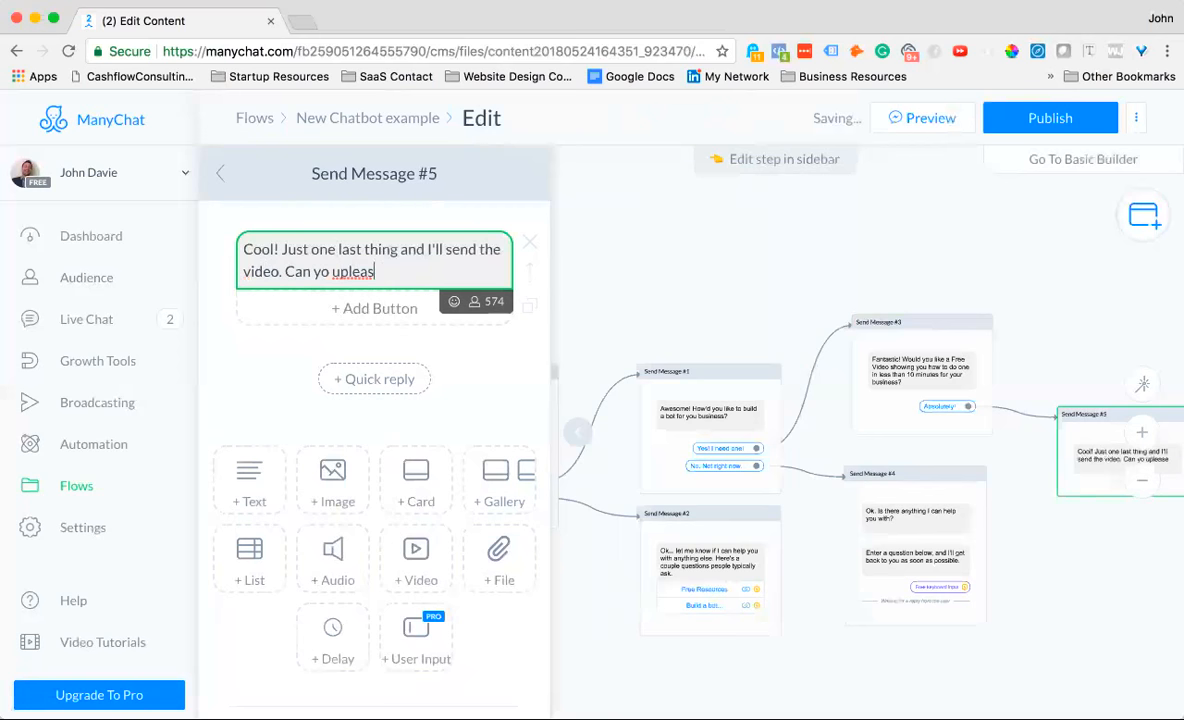
key(BackSpace)
key(BackSpace)
key(BackSpace)
key(BackSpace)
text(ust one last thing and I'll send the video. Can you )
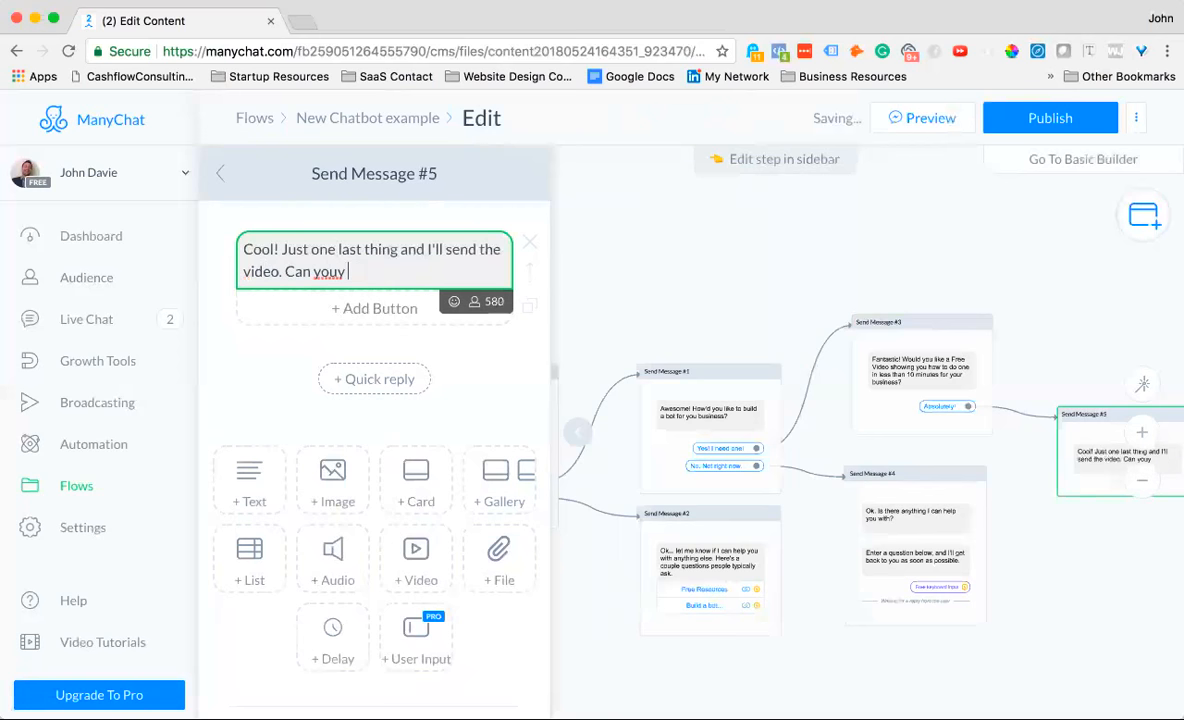
text(please click the button below)
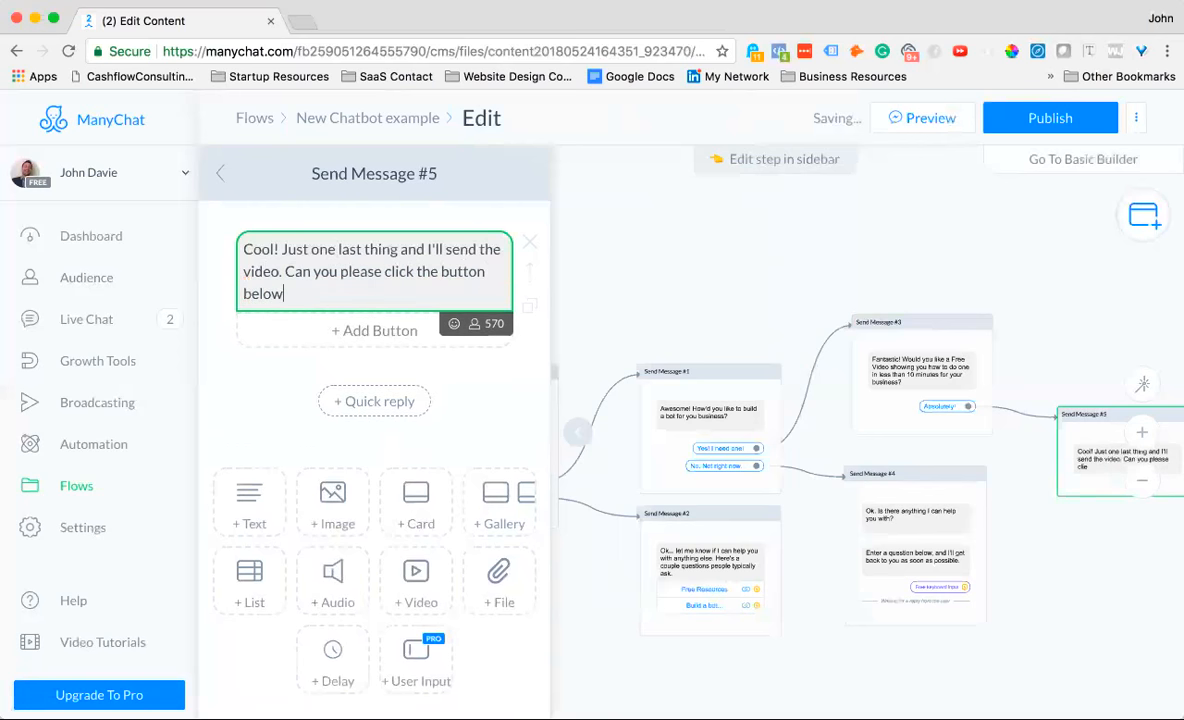
text( and enter your information?)
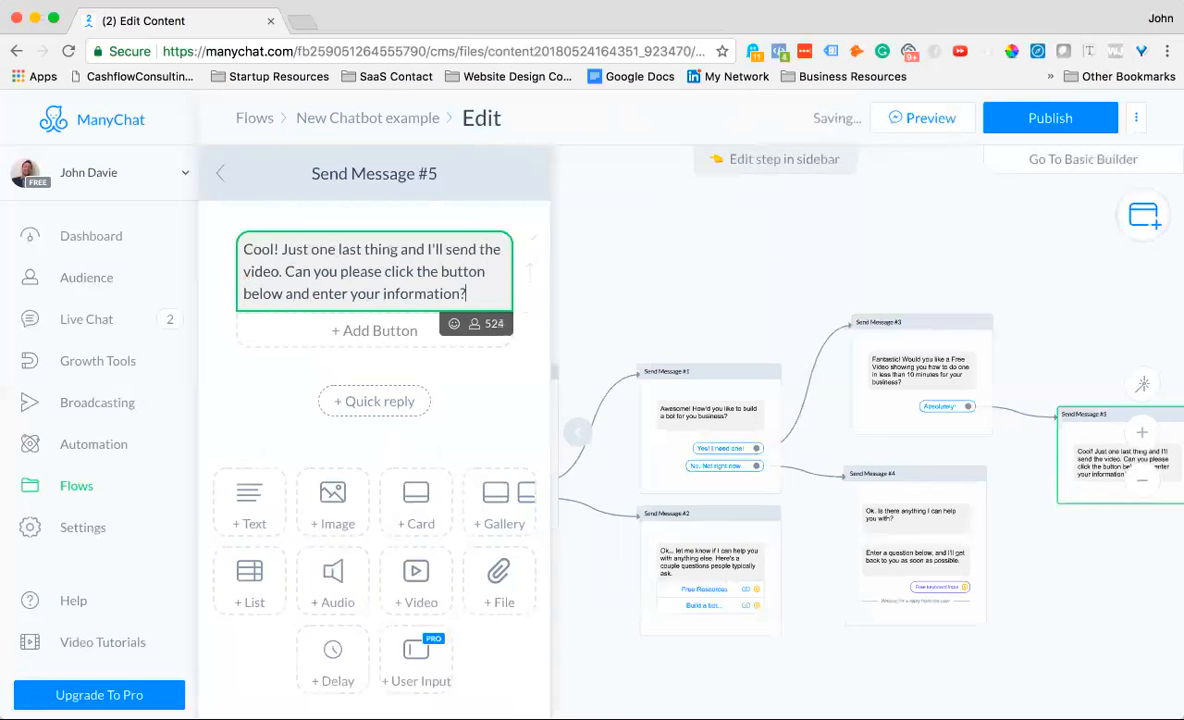
Step: Add a button beneath the Send Message #5 text that opens the website google.com
click(350, 330)
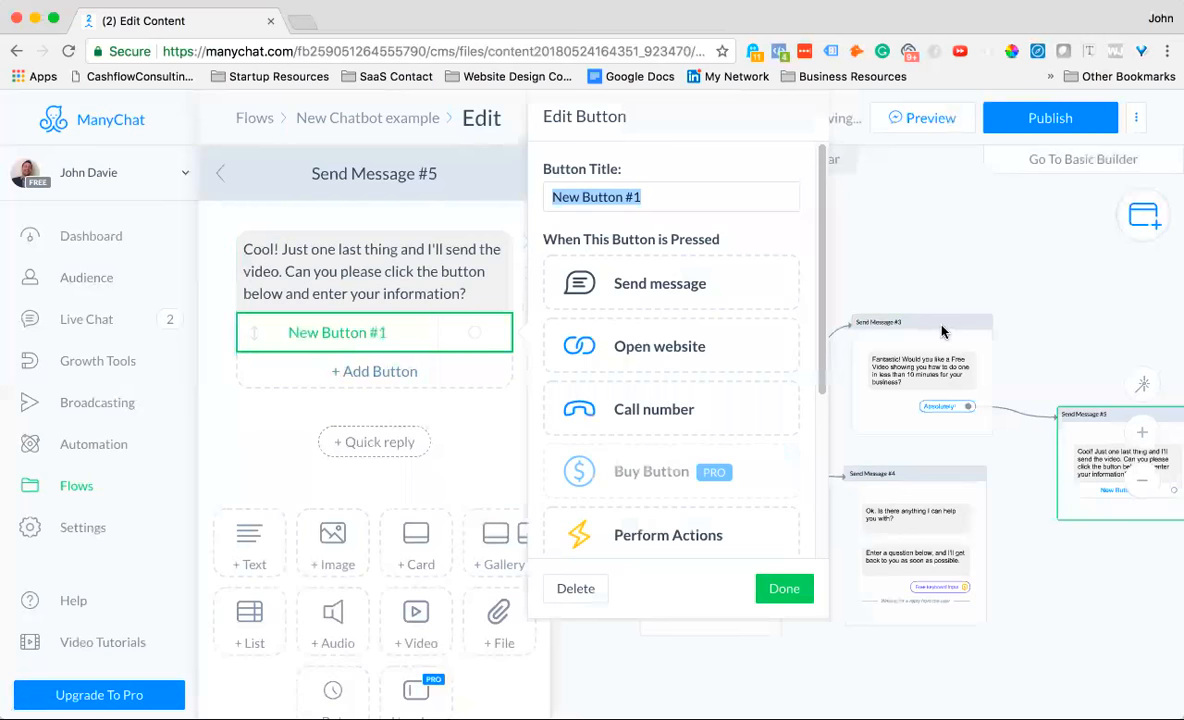
click(638, 364)
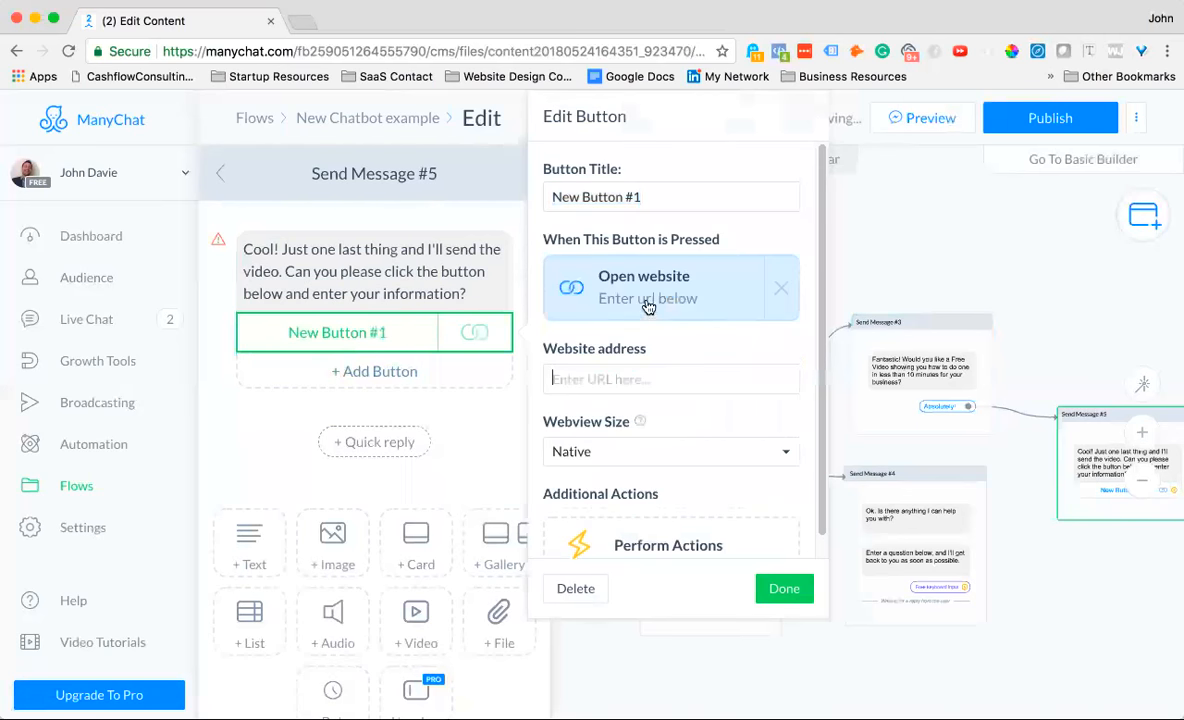
text(google.com)
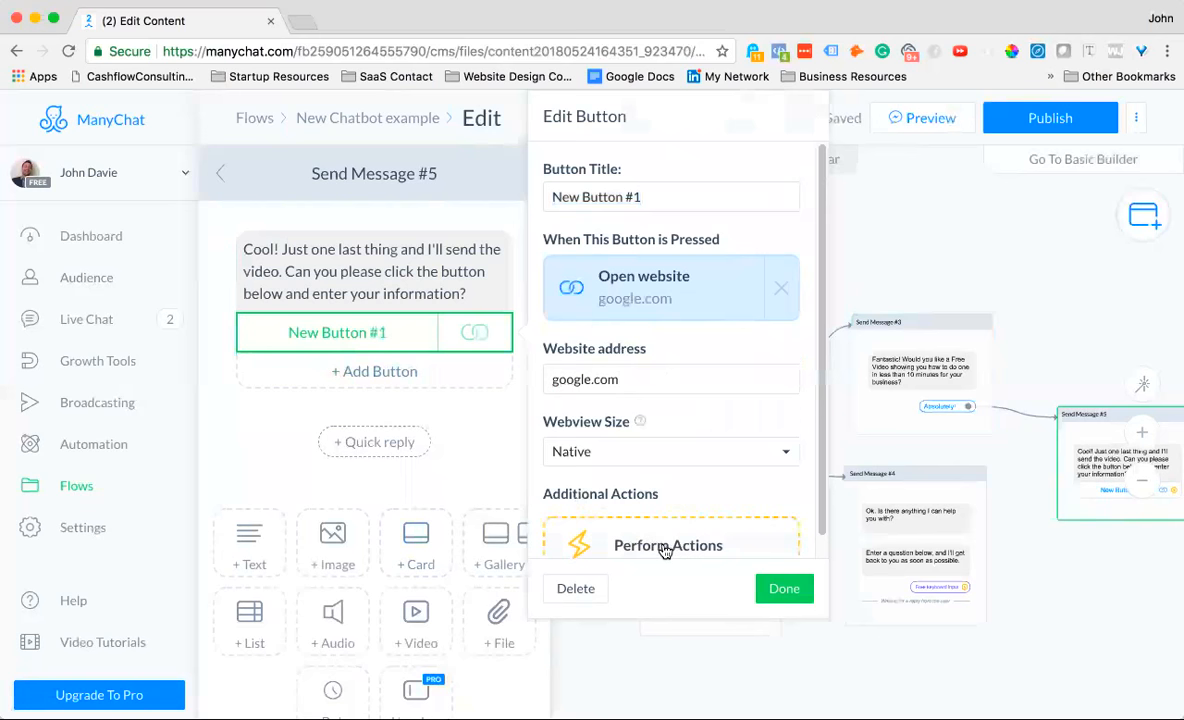
click(784, 590)
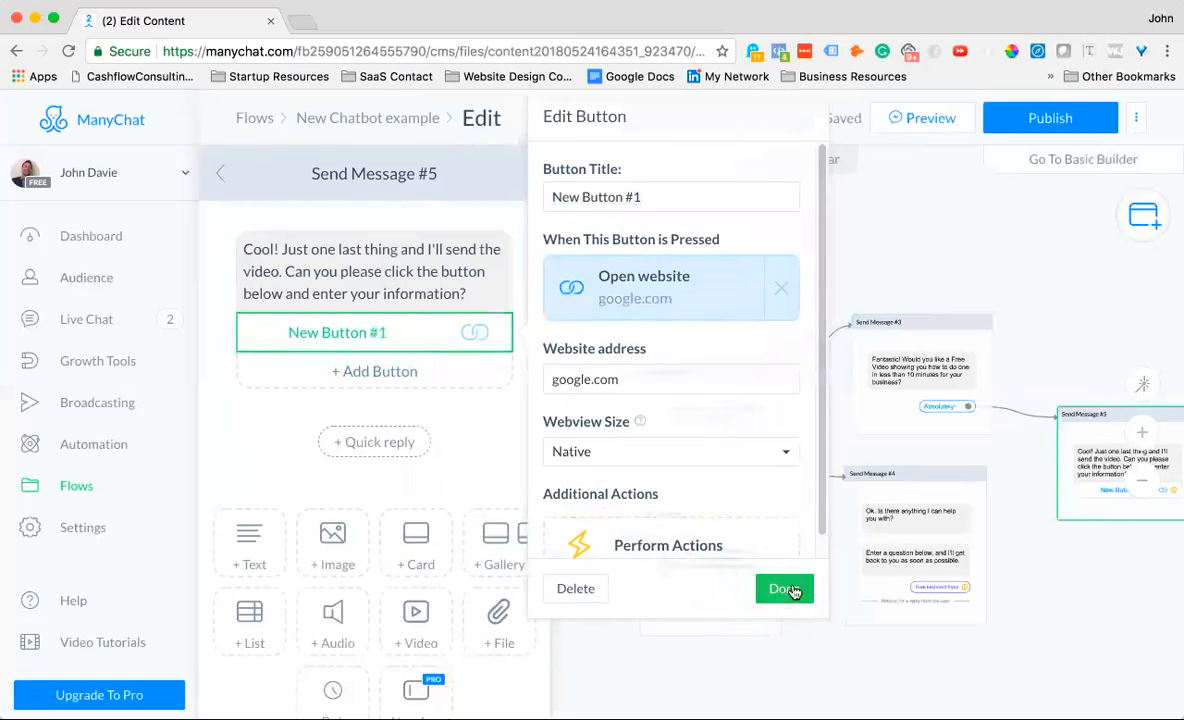
Step: Title the website button in Send Message #5 "Send Video Now!" and close the message editor
click(352, 337)
text(B)
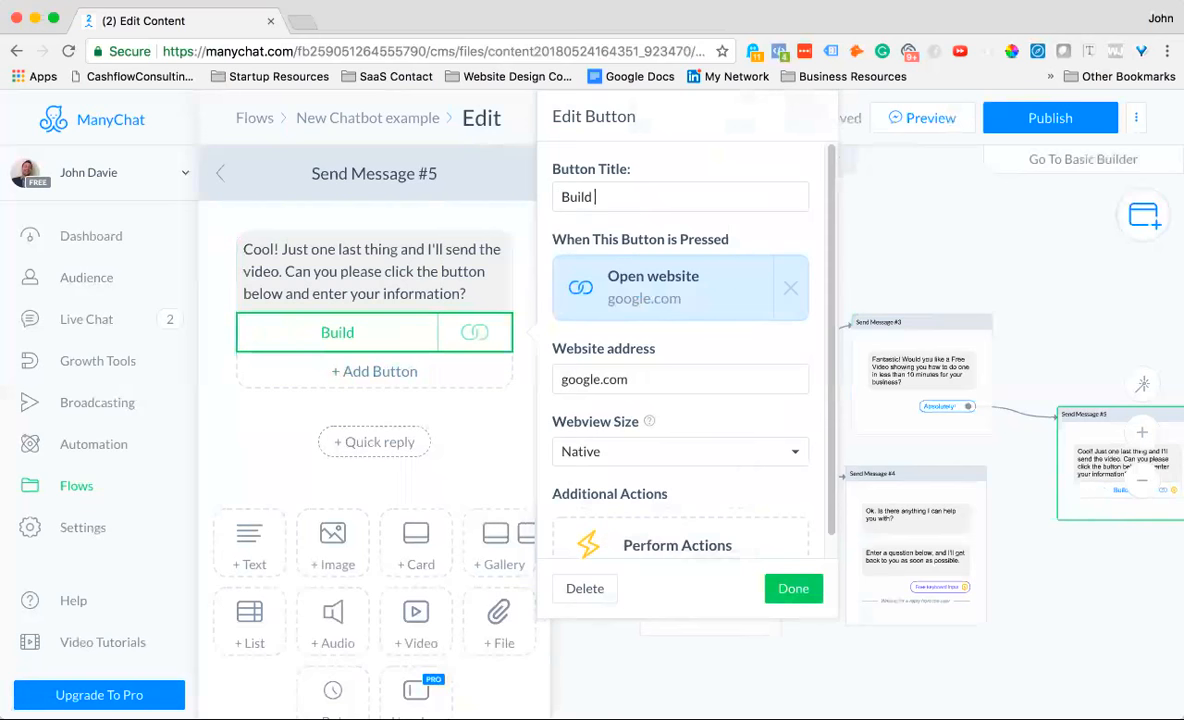
text(ui)
key(BackSpace)
key(BackSpace)
key(BackSpace)
text(Se)
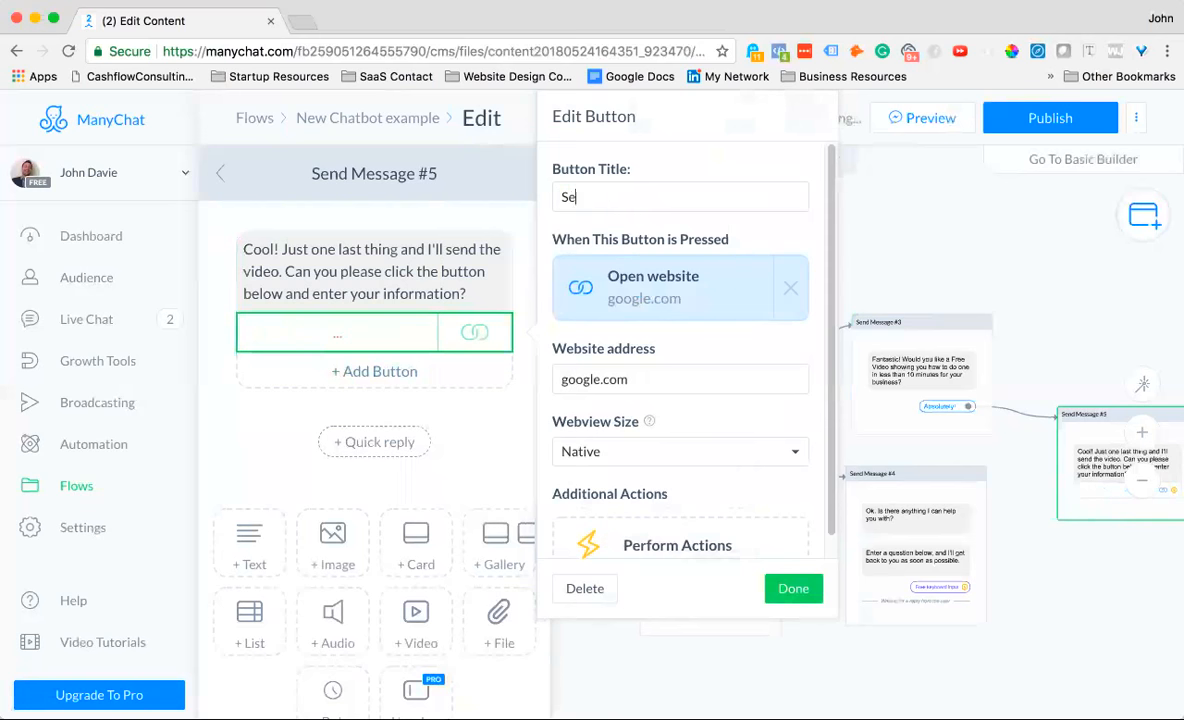
text(nd Video Now!)
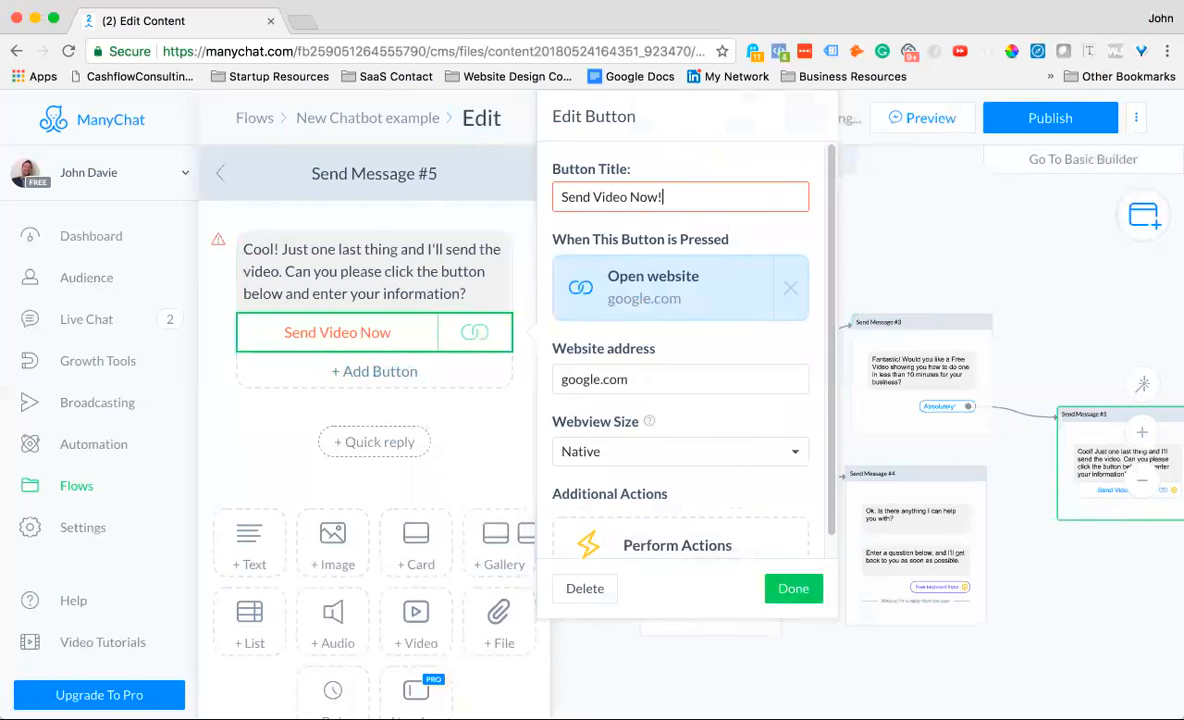
click(1045, 256)
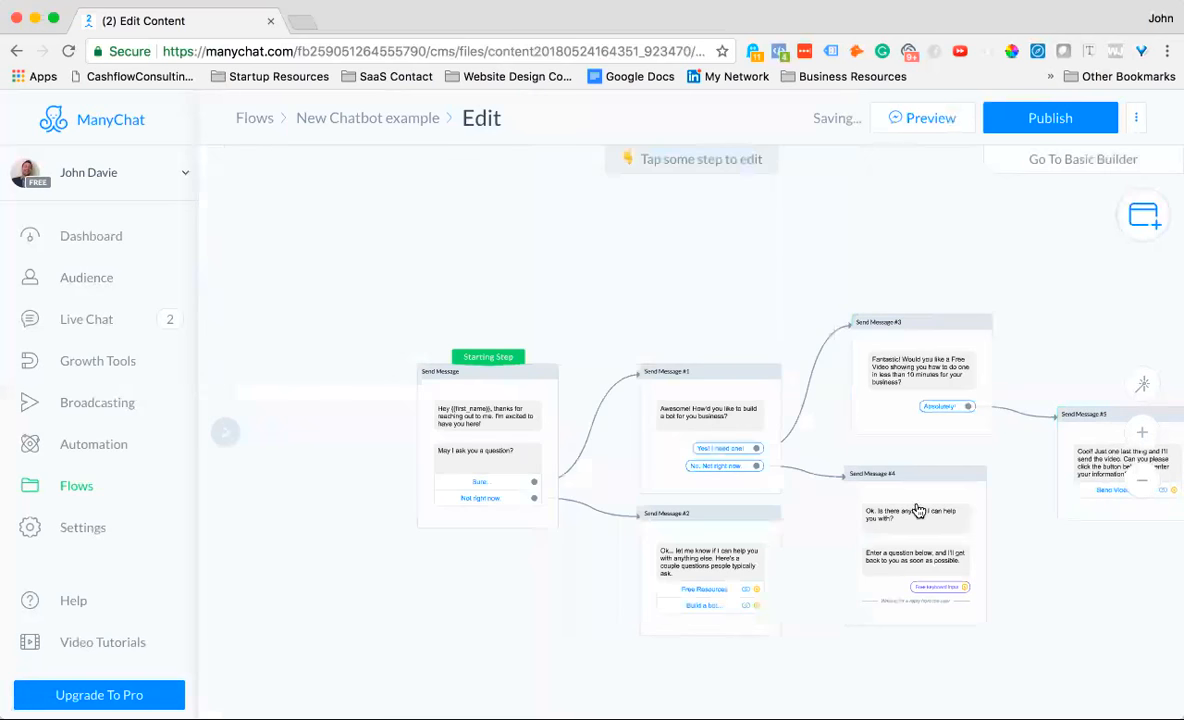
Step: Move Send Message #2 slightly lower and Send Message #1 higher to spread them apart in the flow
drag(696, 547, 696, 577)
click(698, 408)
drag(698, 408, 698, 359)
click(913, 398)
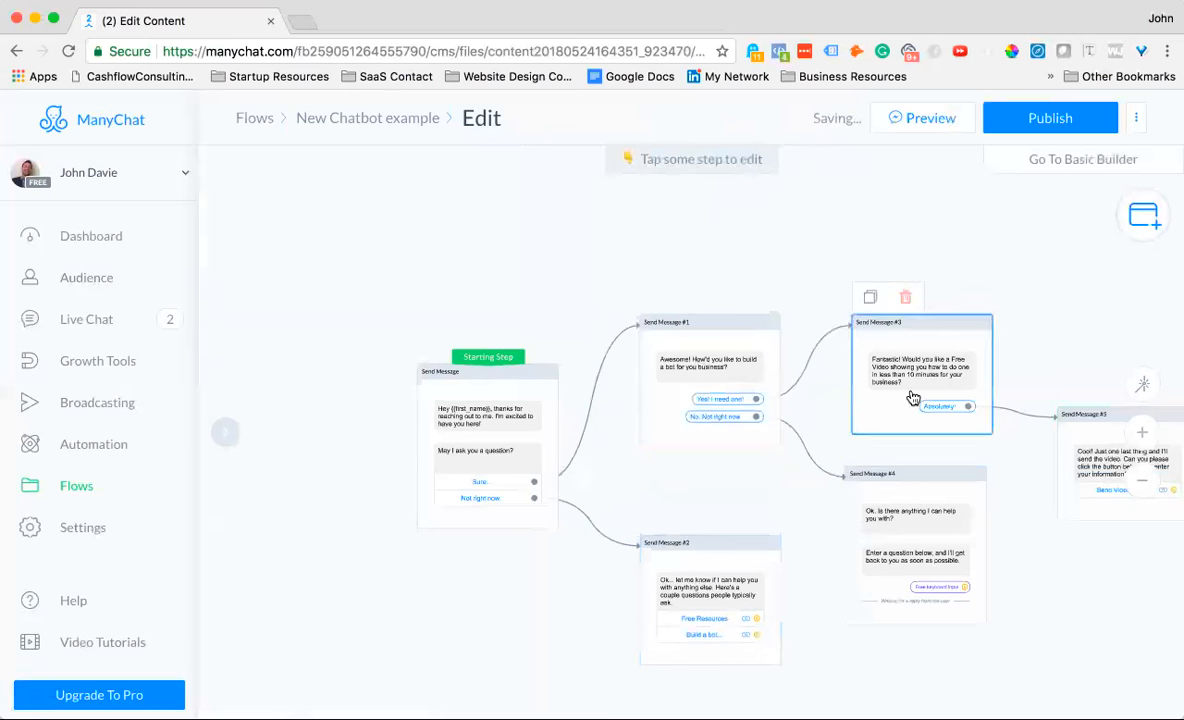
Step: Auto-arrange all message steps in the flow into a tidy layout
click(1142, 384)
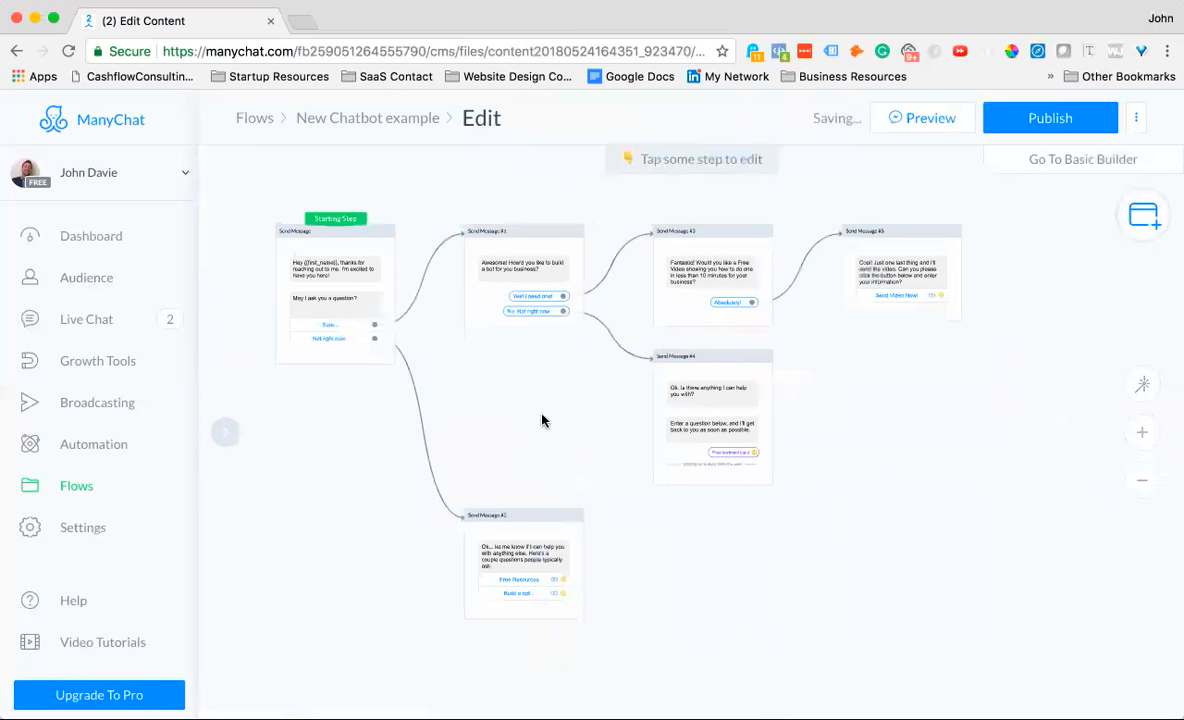
mouse_move(393, 298)
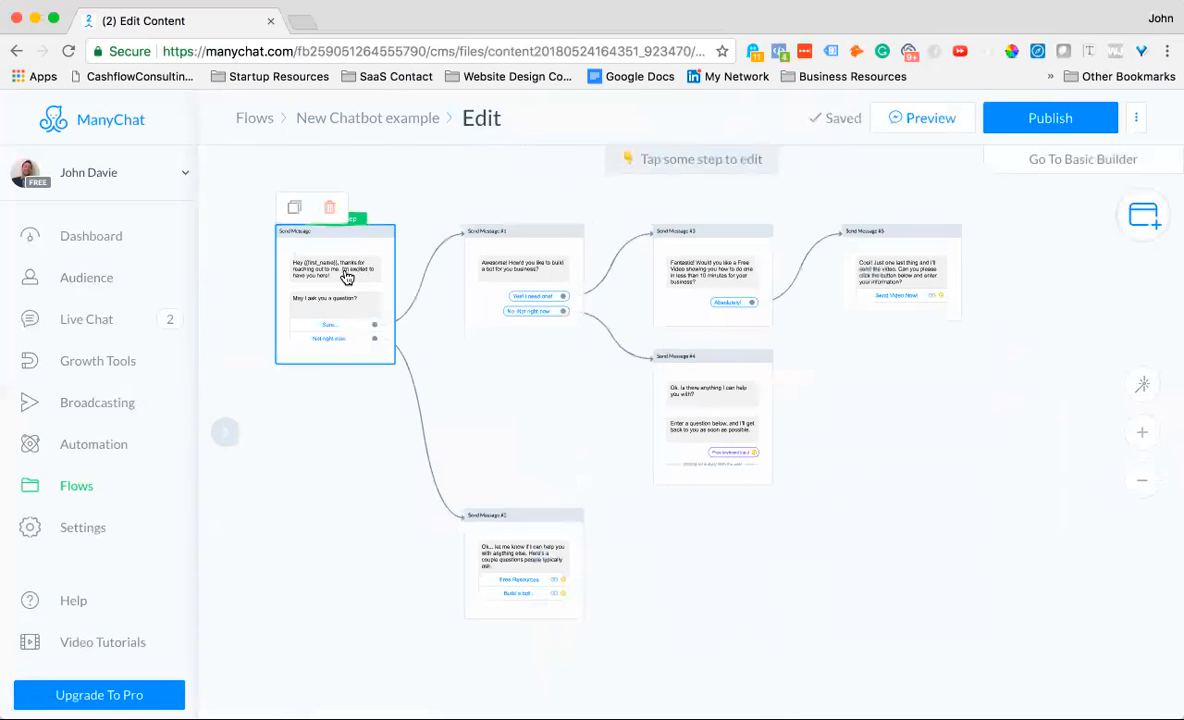